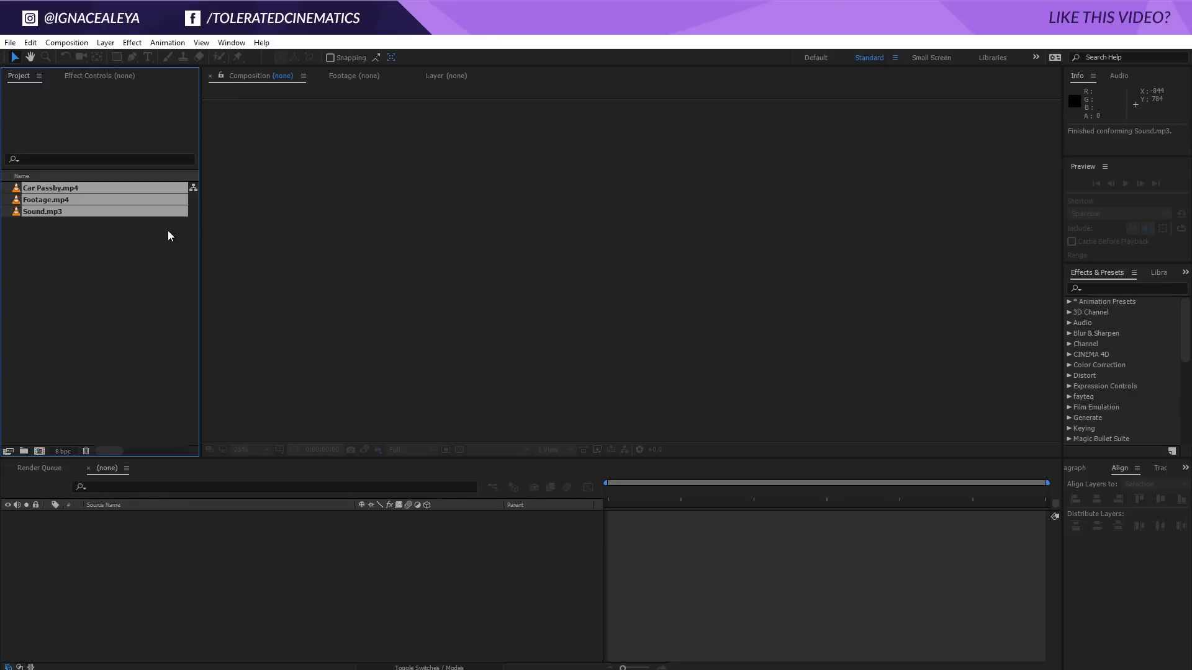
Preview the imported Car Passby.mp4, Footage.mp4 and Sound.mp3 by opening each and scrubbing through the two video clips.
click(100, 255)
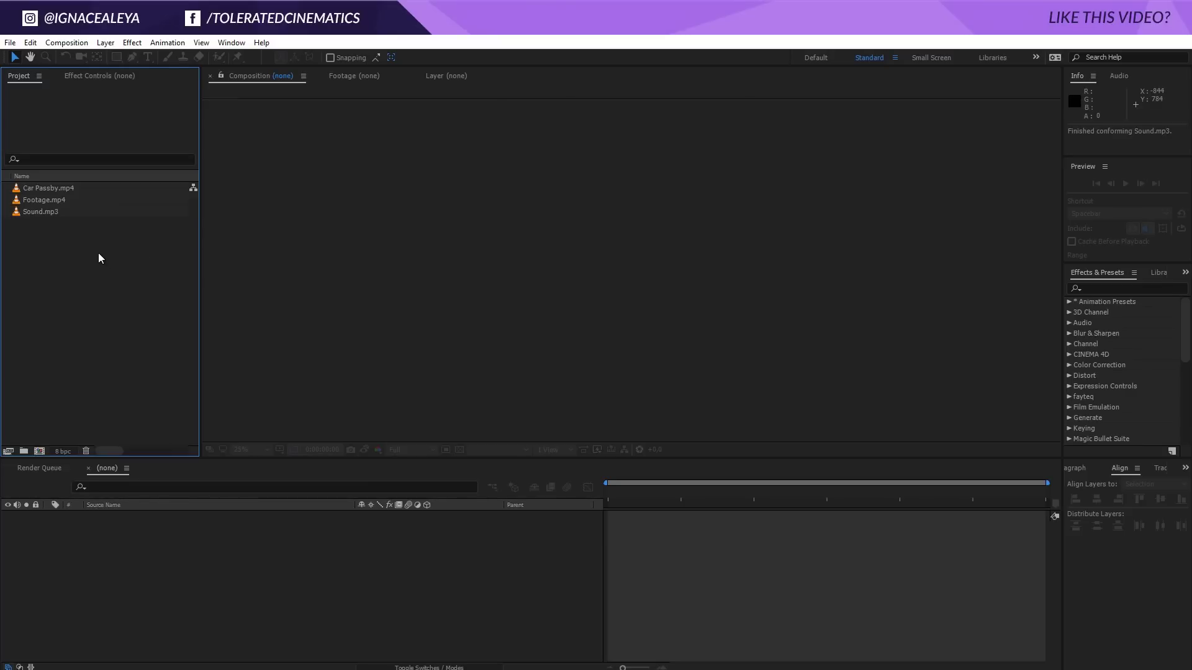
double_click(37, 190)
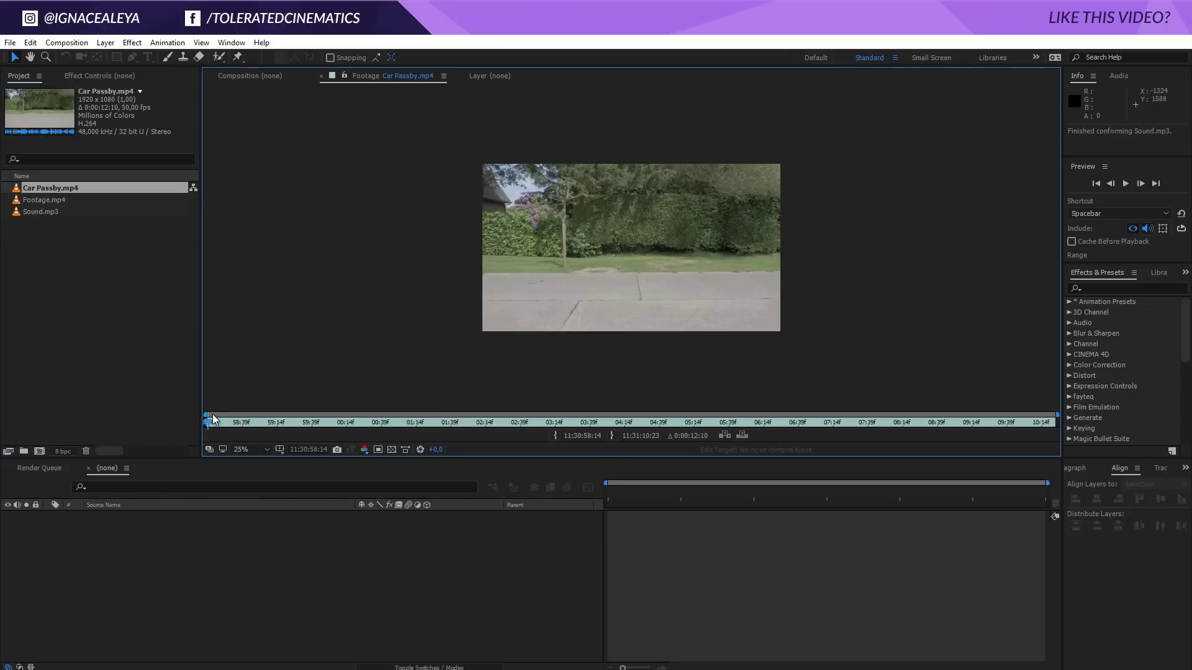
drag(282, 420, 835, 423)
double_click(62, 200)
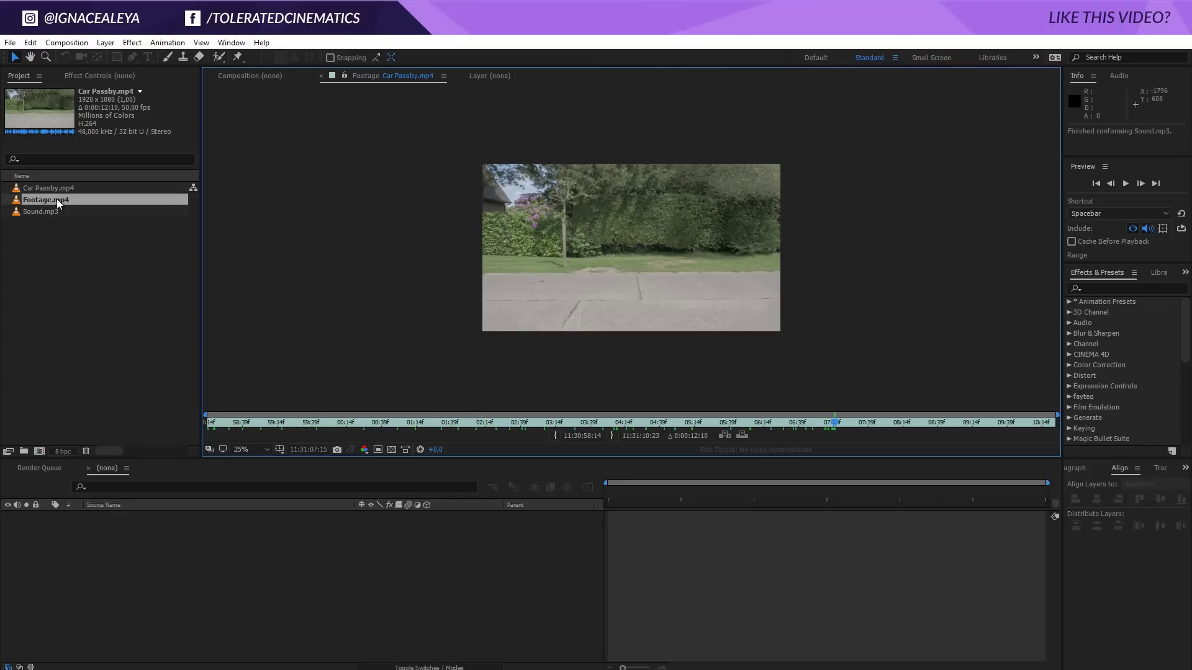
drag(226, 426, 885, 422)
double_click(32, 213)
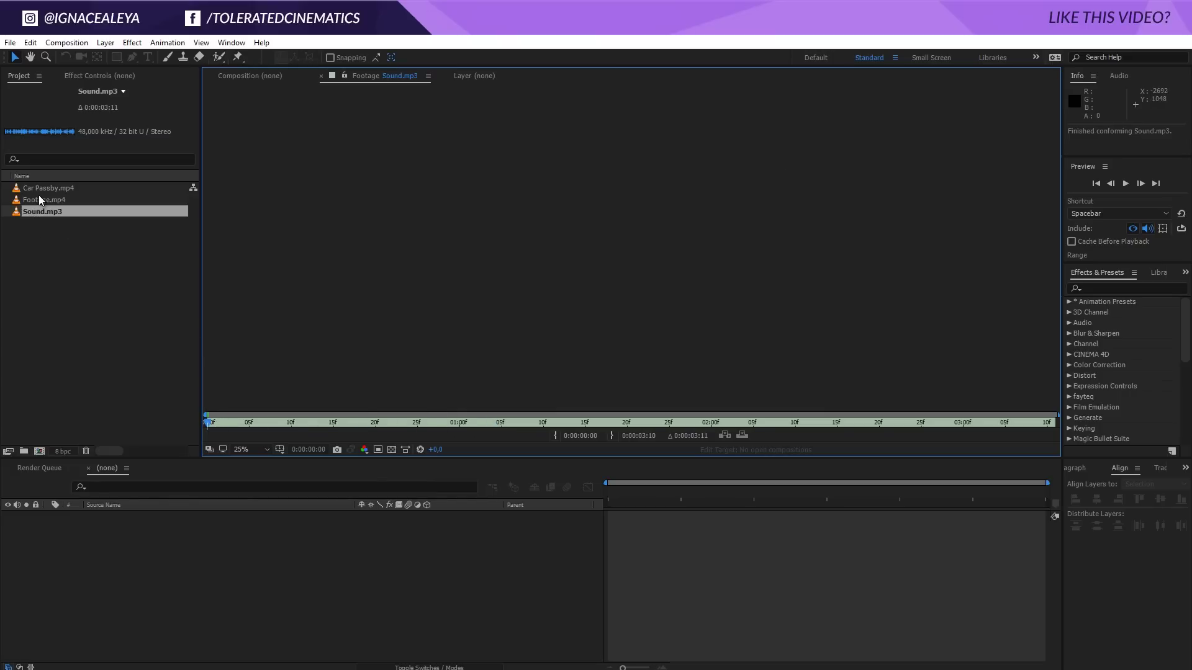
Create a composition from Footage.mp4 and set the preview to 50% magnification at Full resolution.
drag(37, 196, 39, 451)
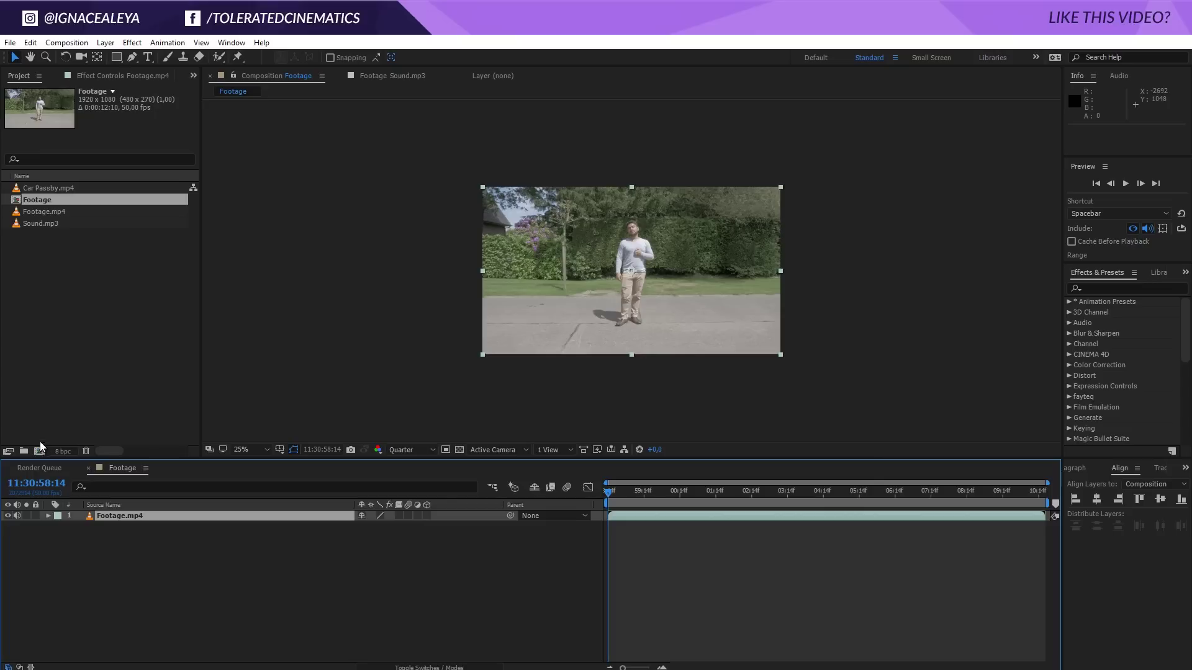
key(period)
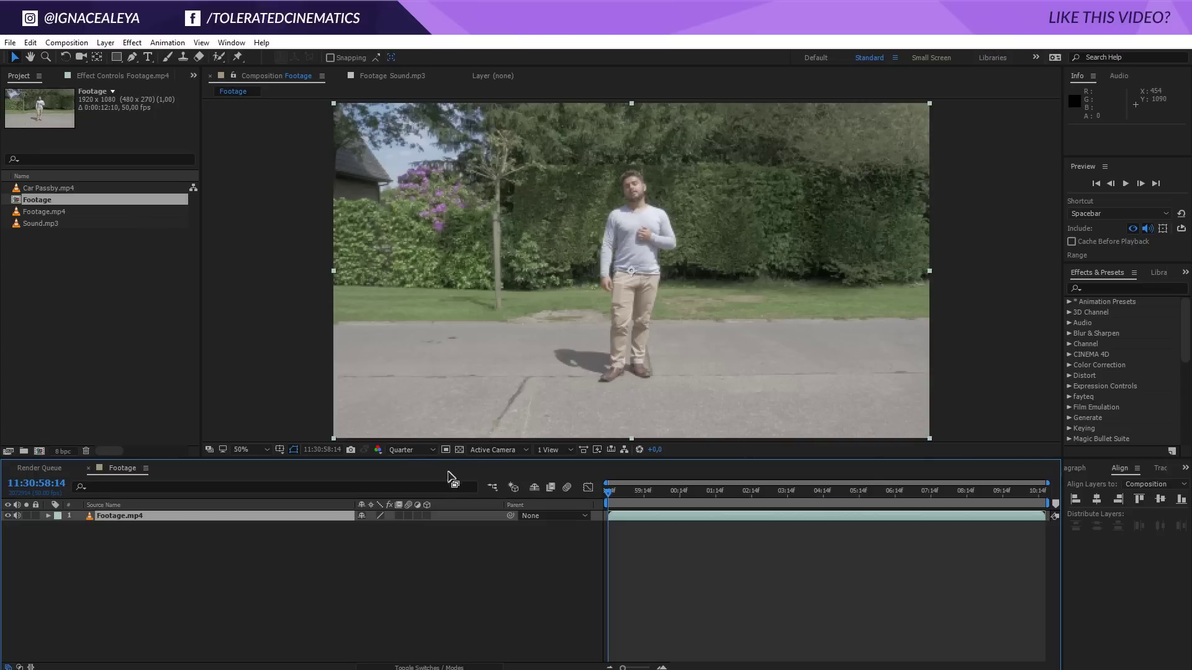
click(412, 451)
click(415, 485)
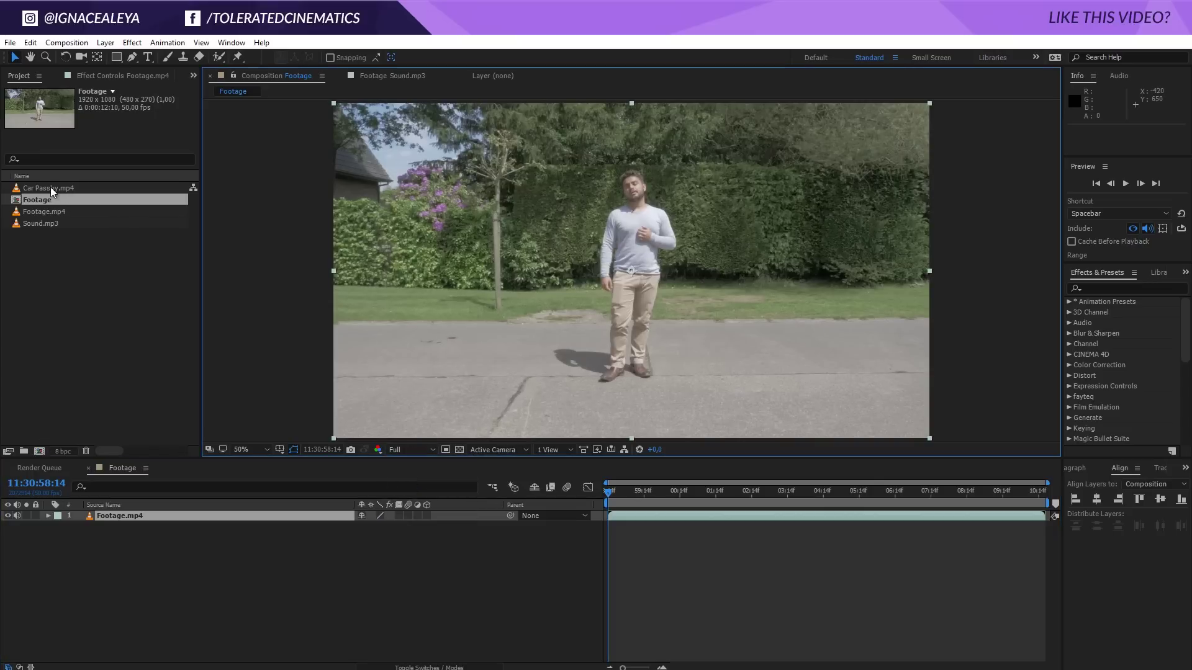
Add Car Passby.mp4 to the composition and stack the Footage.mp4 layer above it, with the playhead at 11:31:05:22.
drag(47, 188, 139, 515)
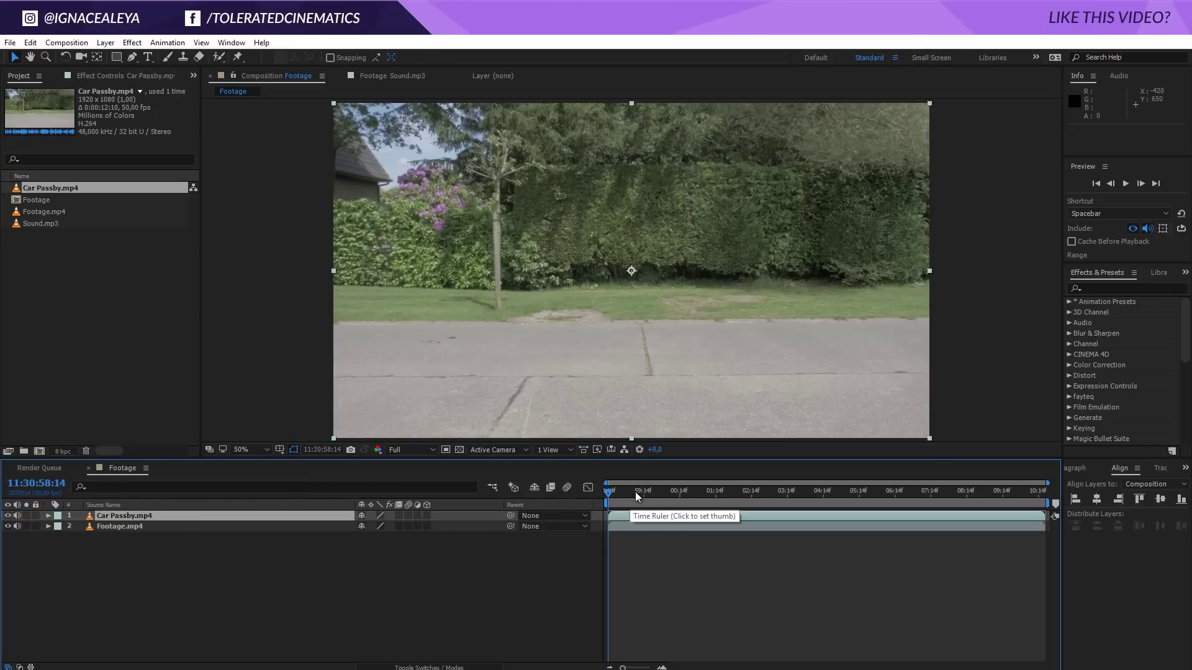
drag(630, 493, 862, 500)
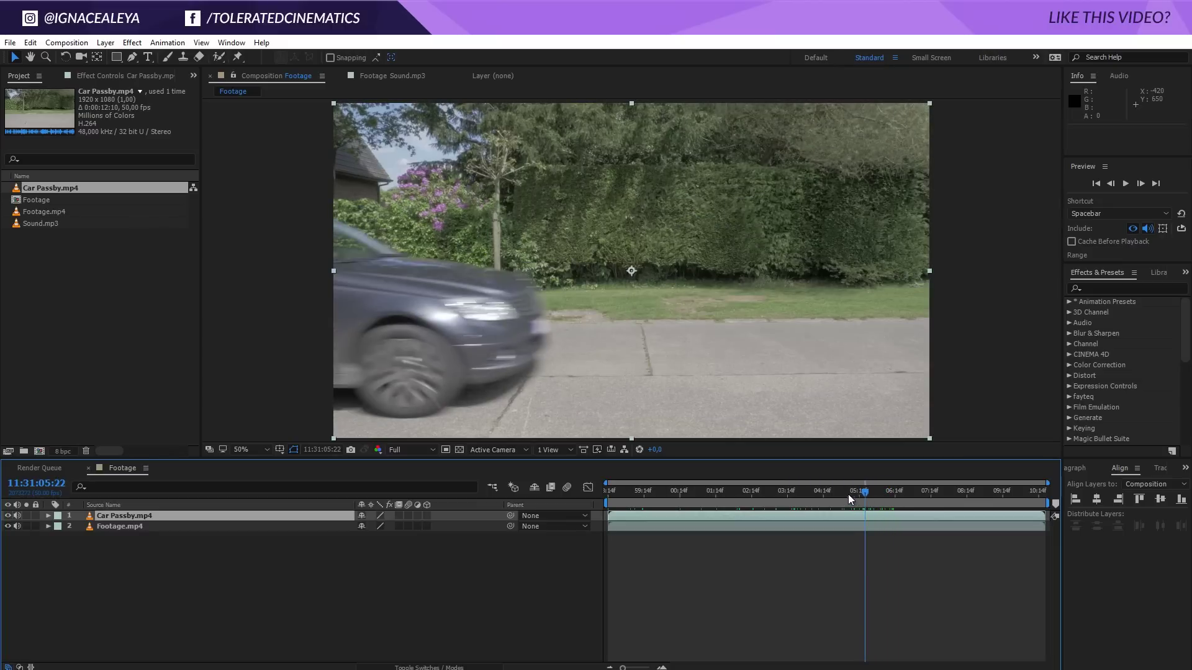
click(160, 529)
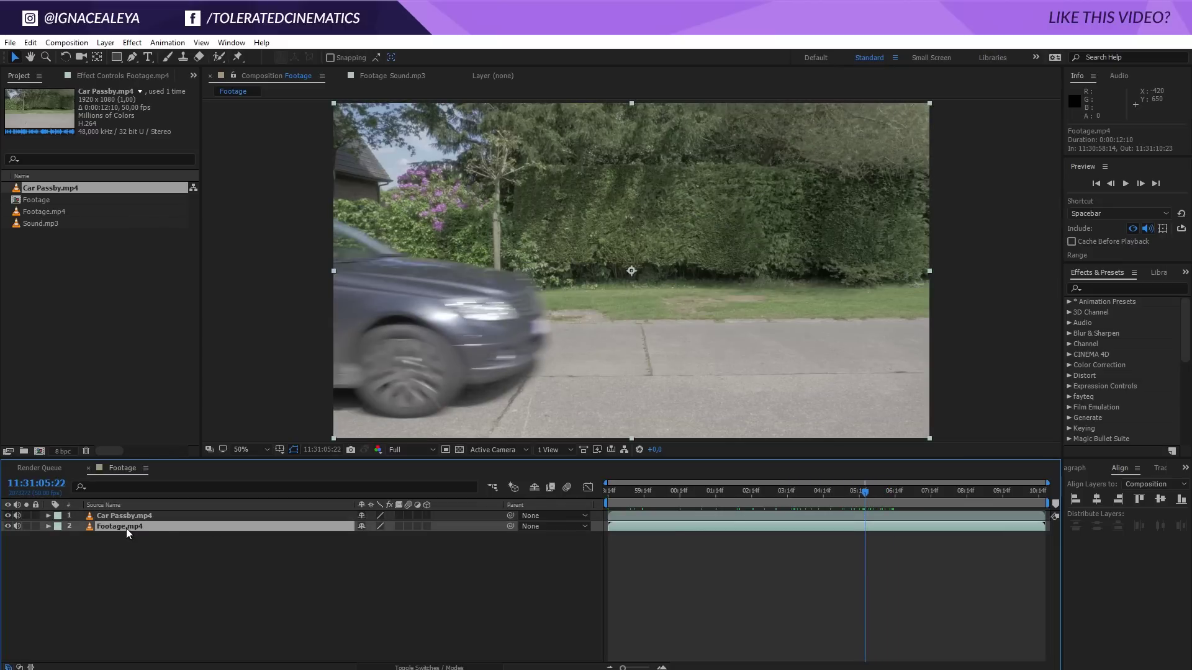
drag(129, 527, 136, 516)
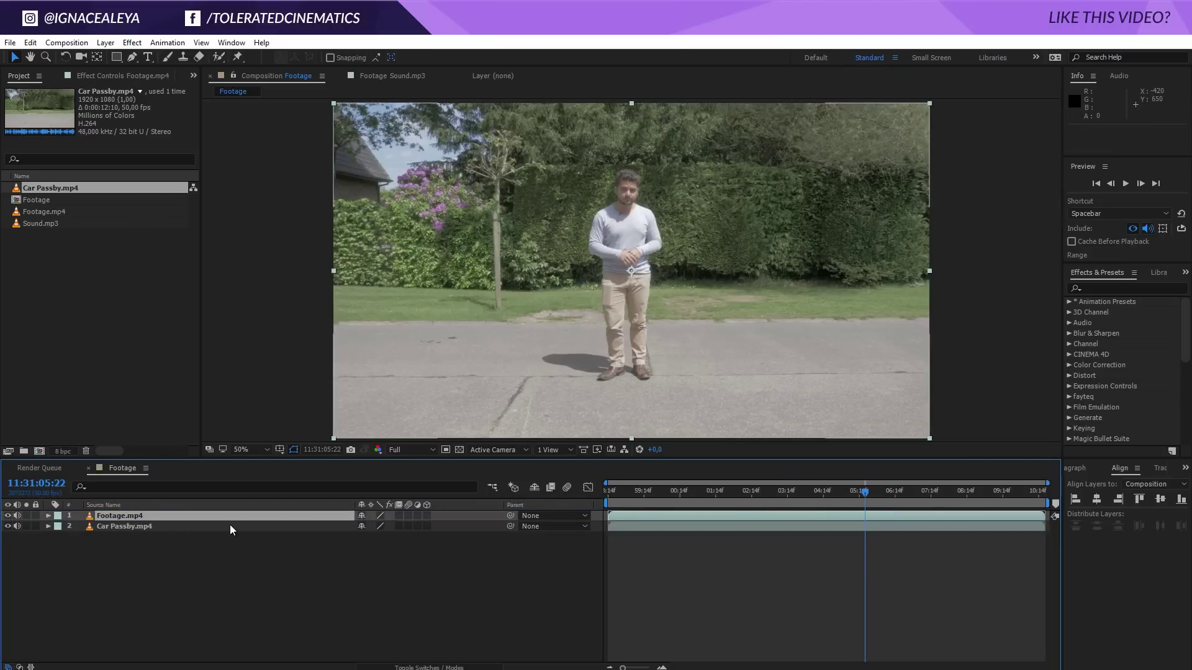
Set the Footage.mp4 layer's opacity to 50% to see the car clip beneath it.
text(t)
text(50)
key(Return)
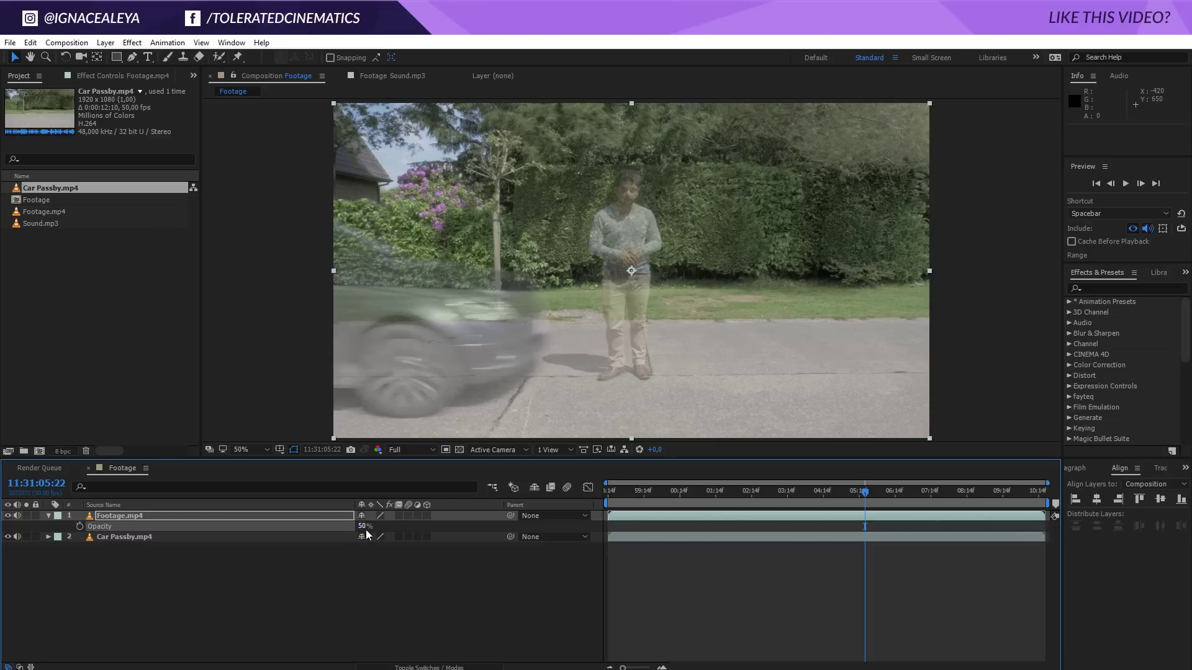
click(347, 566)
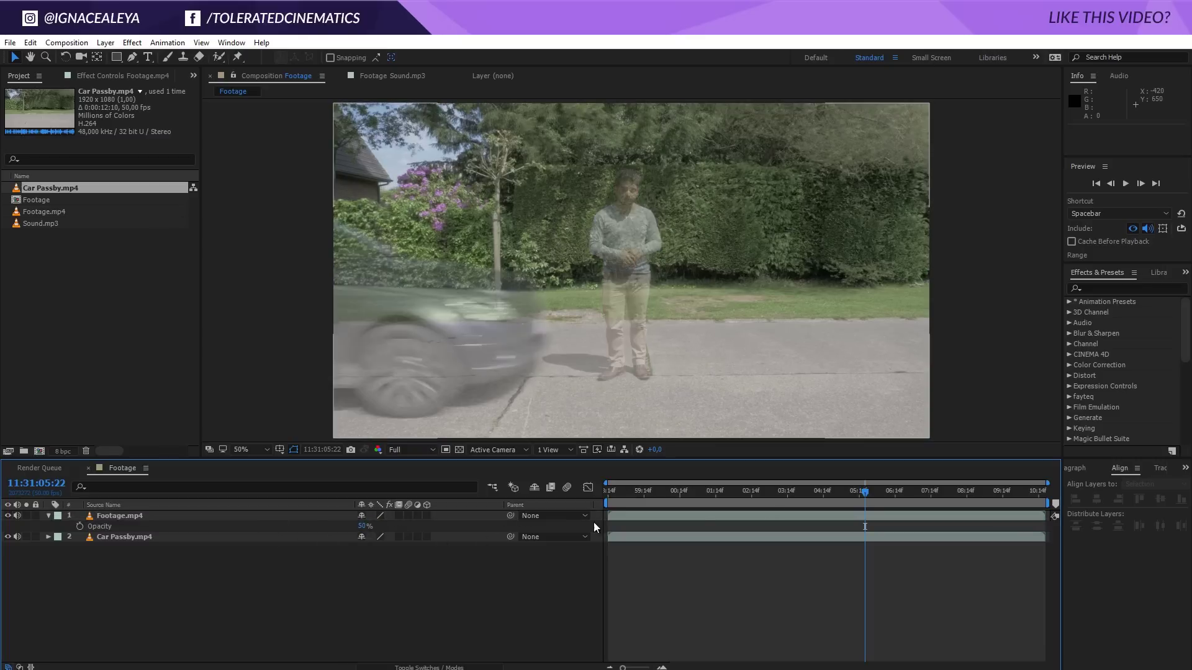
Split the Car Passby.mp4 layer at 11:31:05:26, where the front of the car reaches the standing man.
key(Page_Down)
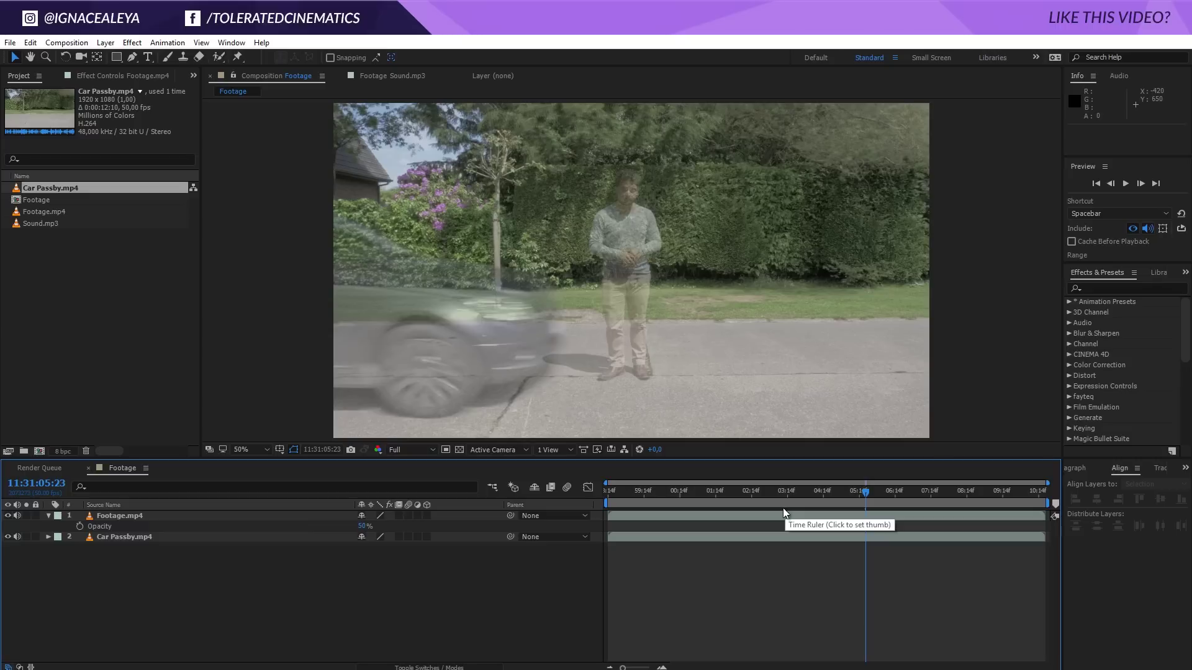
key(Page_Down)
key(Page_Down)
key(Page_Down)
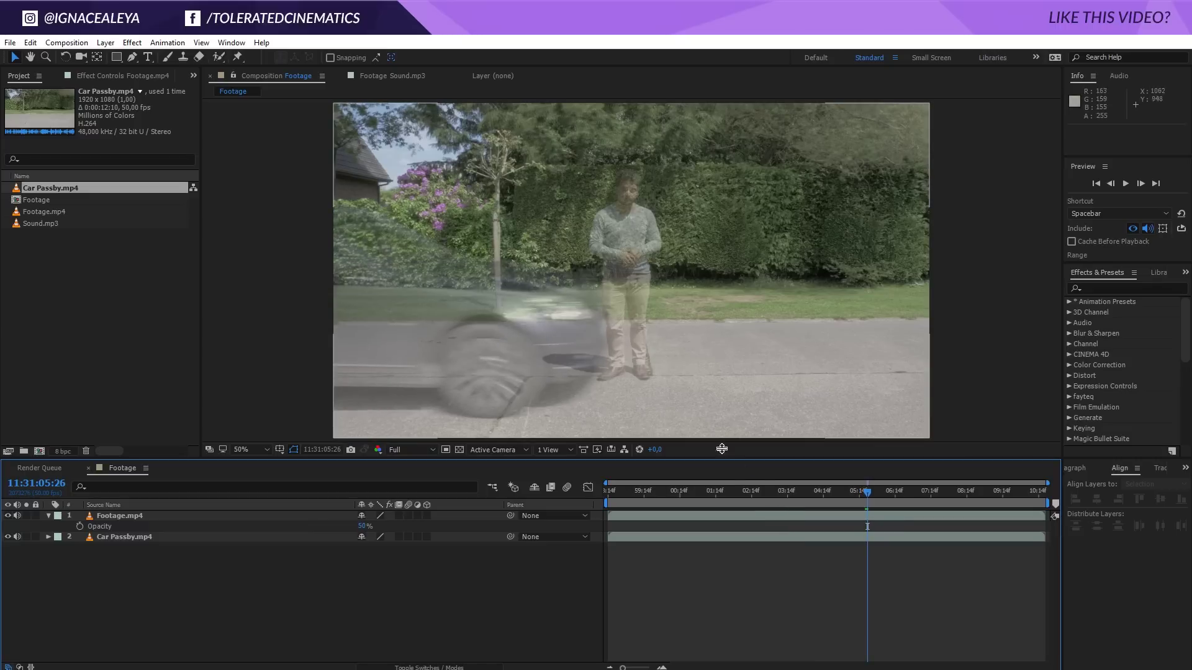
click(170, 515)
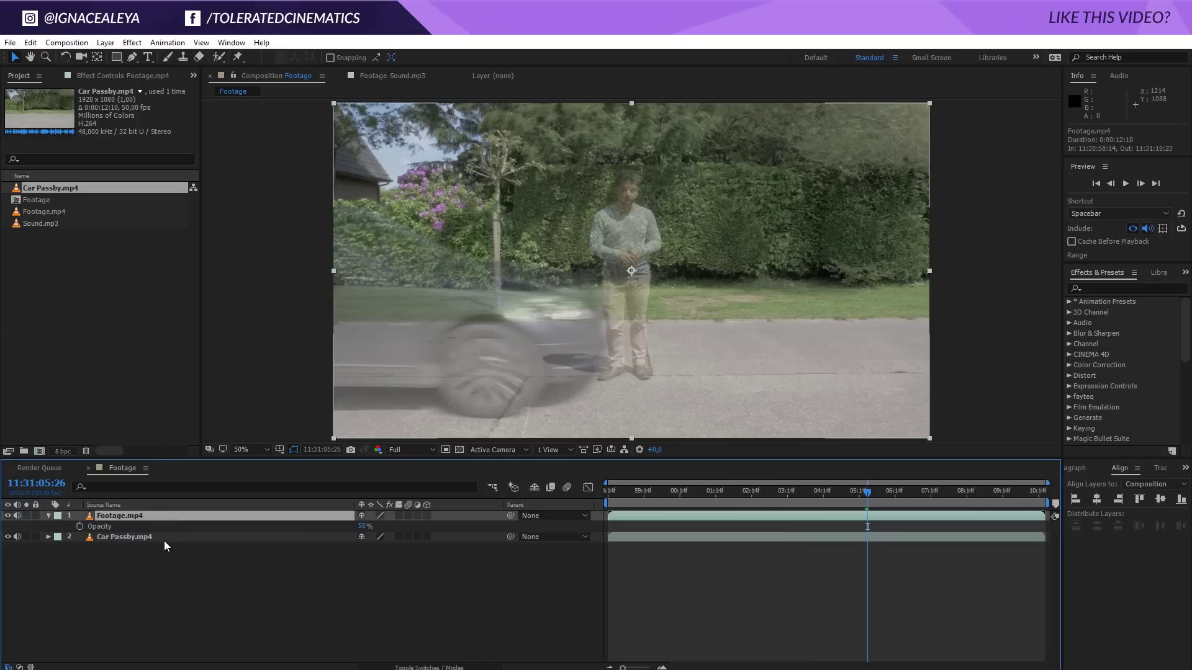
click(152, 538)
click(31, 42)
click(53, 215)
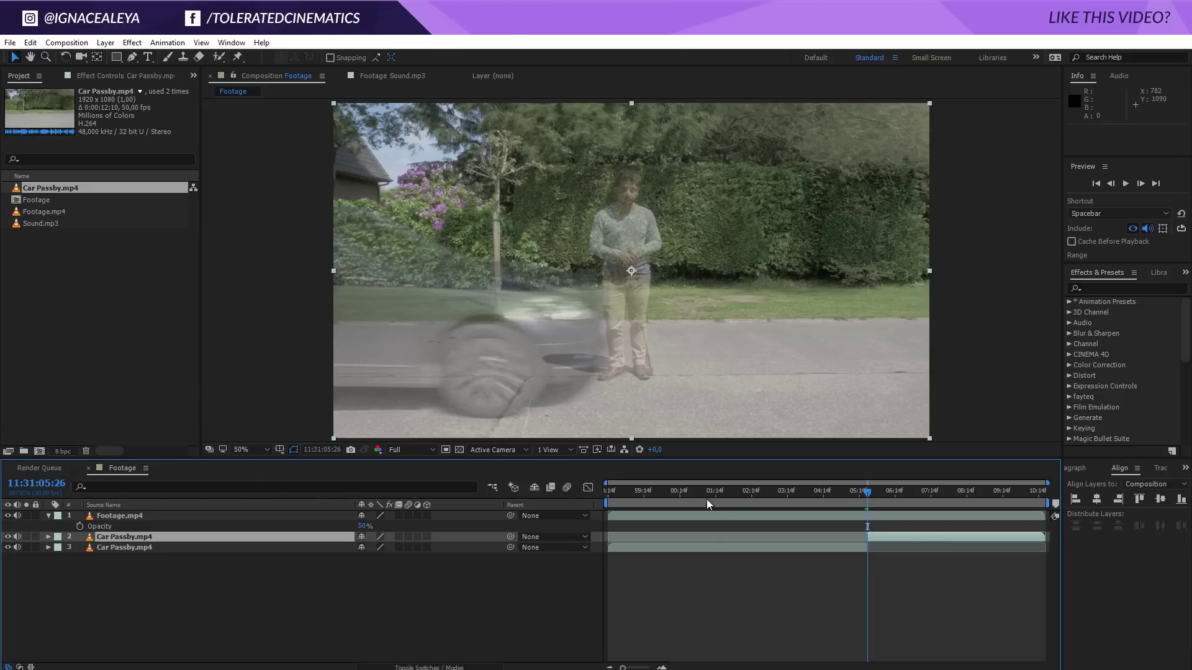
Duplicate the second Car Passby.mp4 segment above Footage.mp4 and trim the copy's end to 11:31:06:33, after the car has passed.
mouse_move(225, 536)
mouse_down()
mouse_move(214, 514)
mouse_move(212, 532)
mouse_up()
click(31, 42)
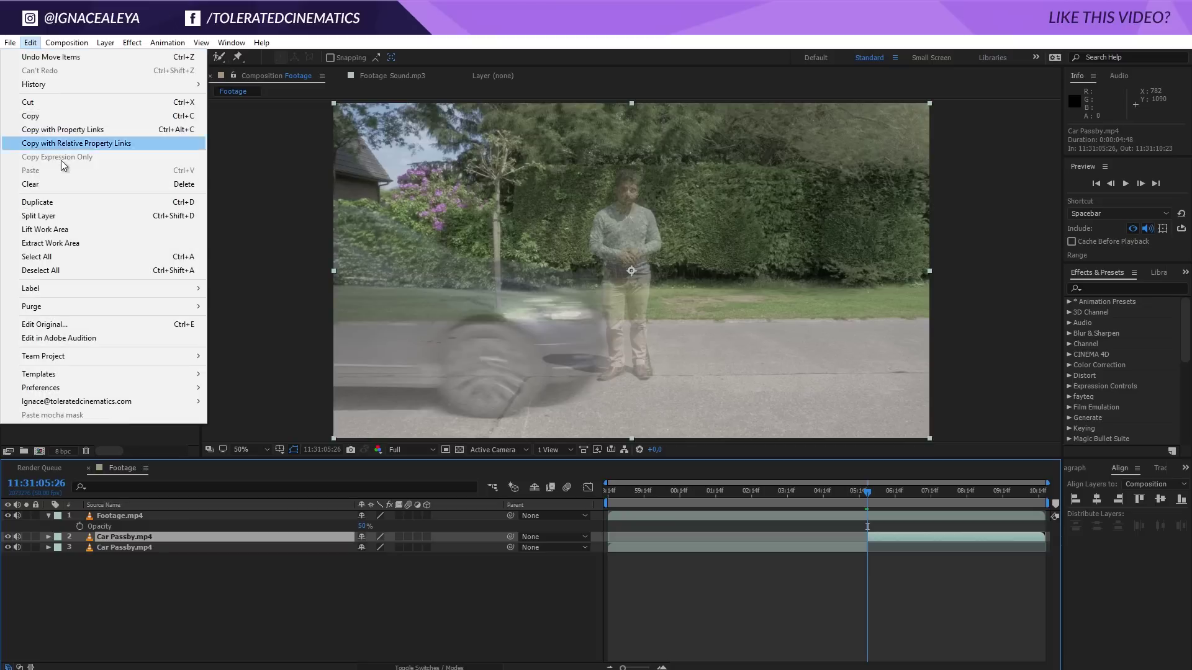
click(43, 202)
drag(165, 539, 171, 516)
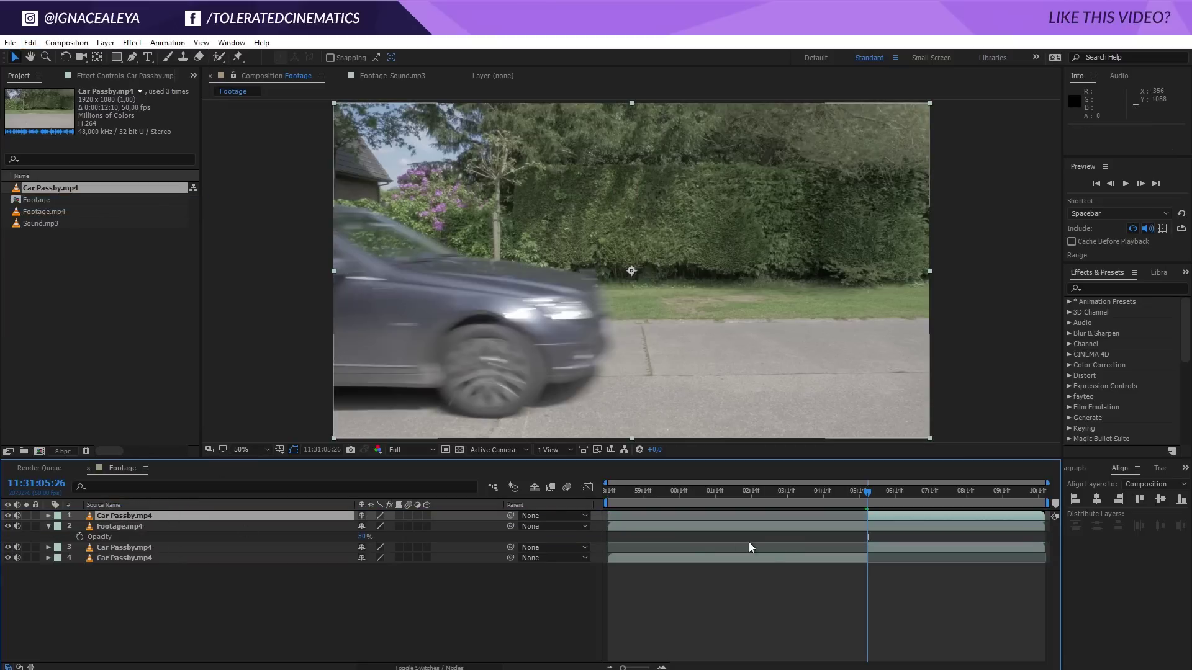
key(space)
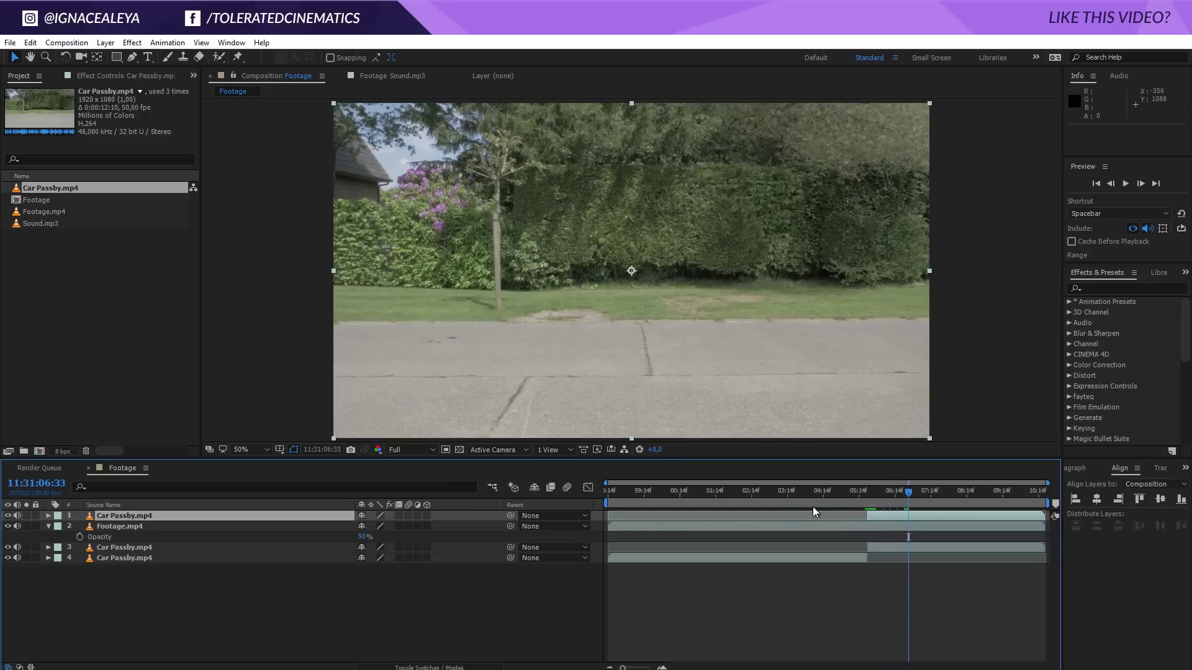
drag(1047, 516, 908, 516)
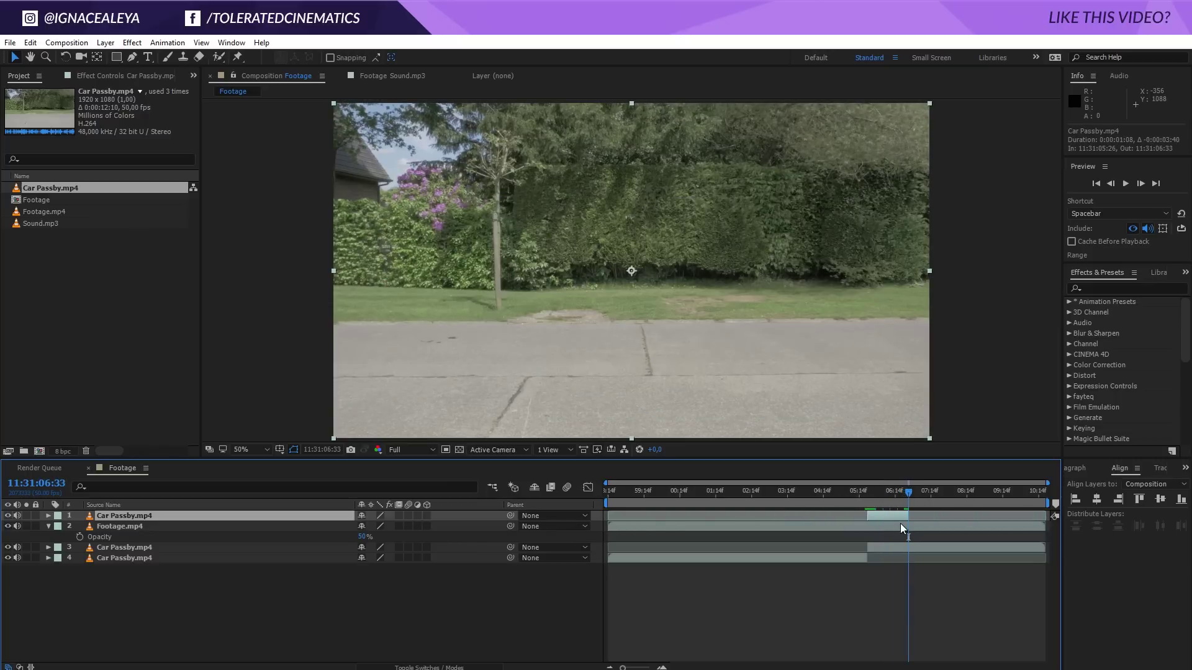
Restore the Footage.mp4 layer's opacity to 100% and collapse the opacity properties of all layers.
click(110, 557)
click(47, 526)
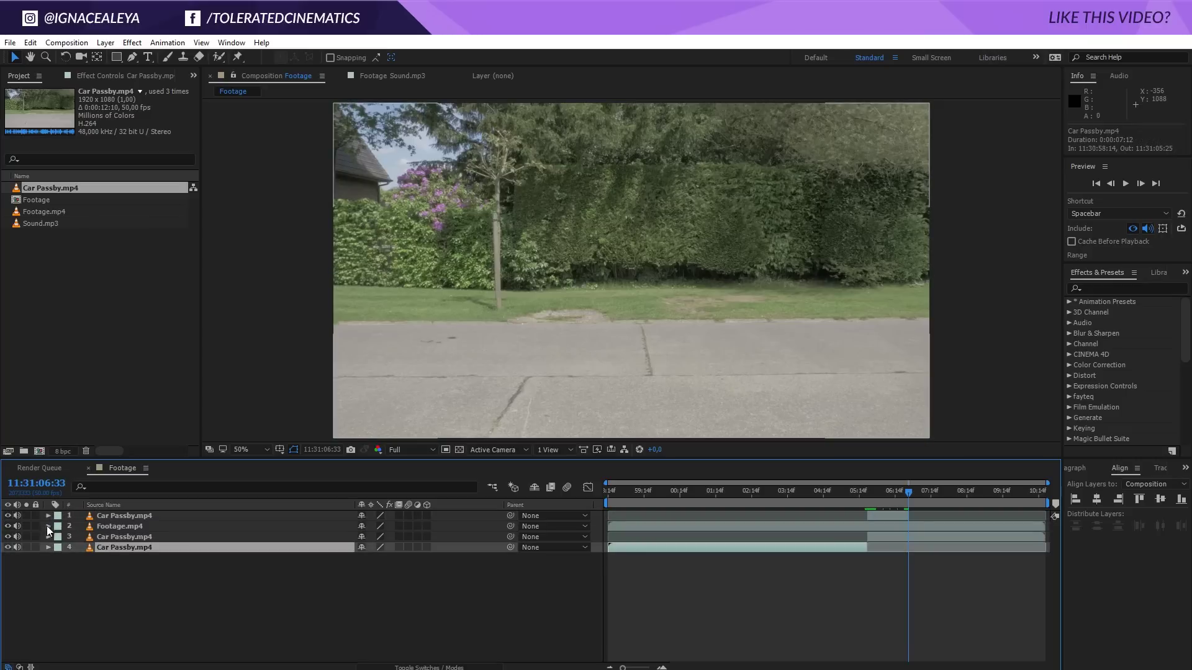
click(102, 526)
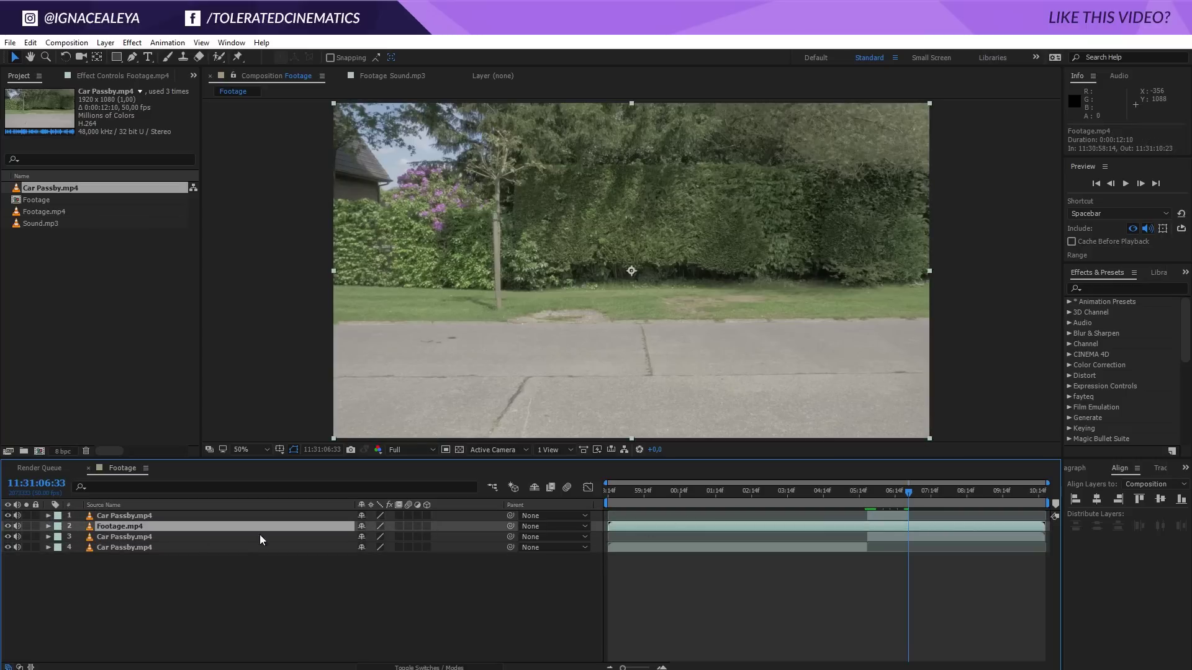
drag(202, 562, 226, 509)
key(t)
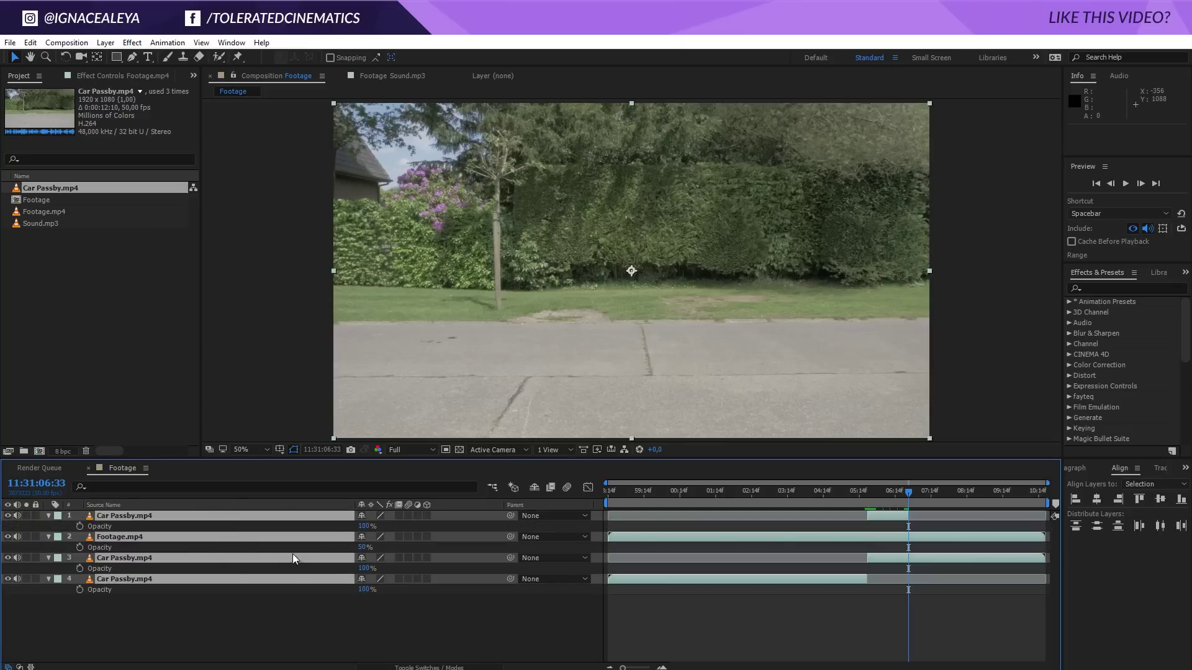
click(372, 609)
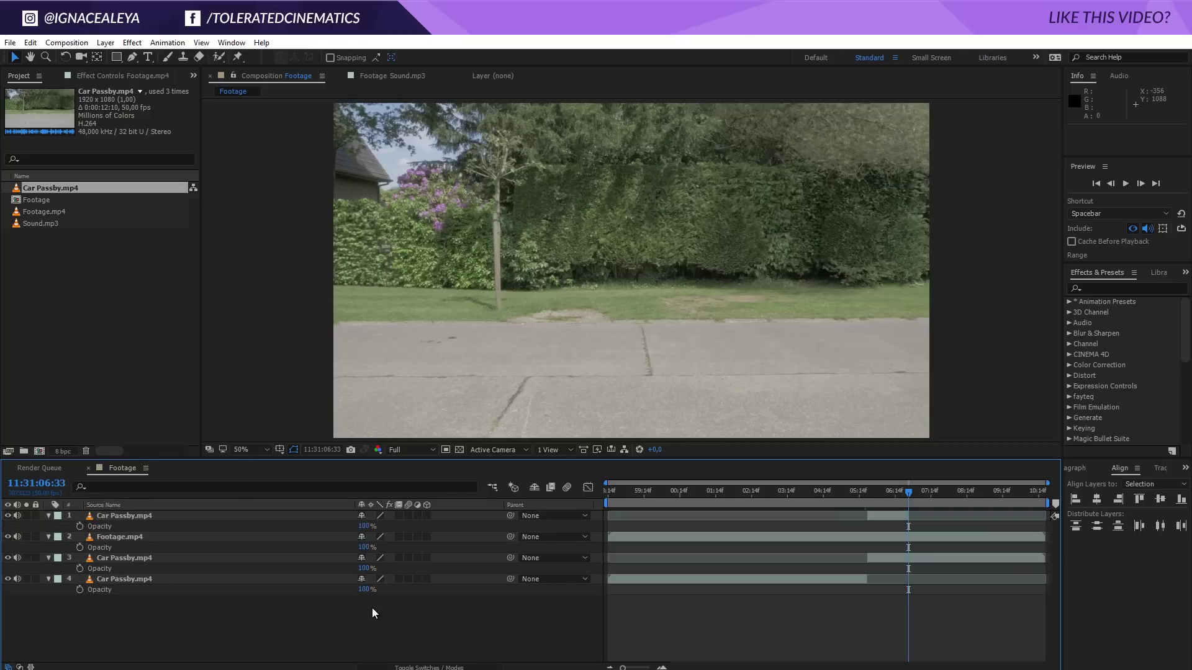
click(95, 516)
key(ctrl+a)
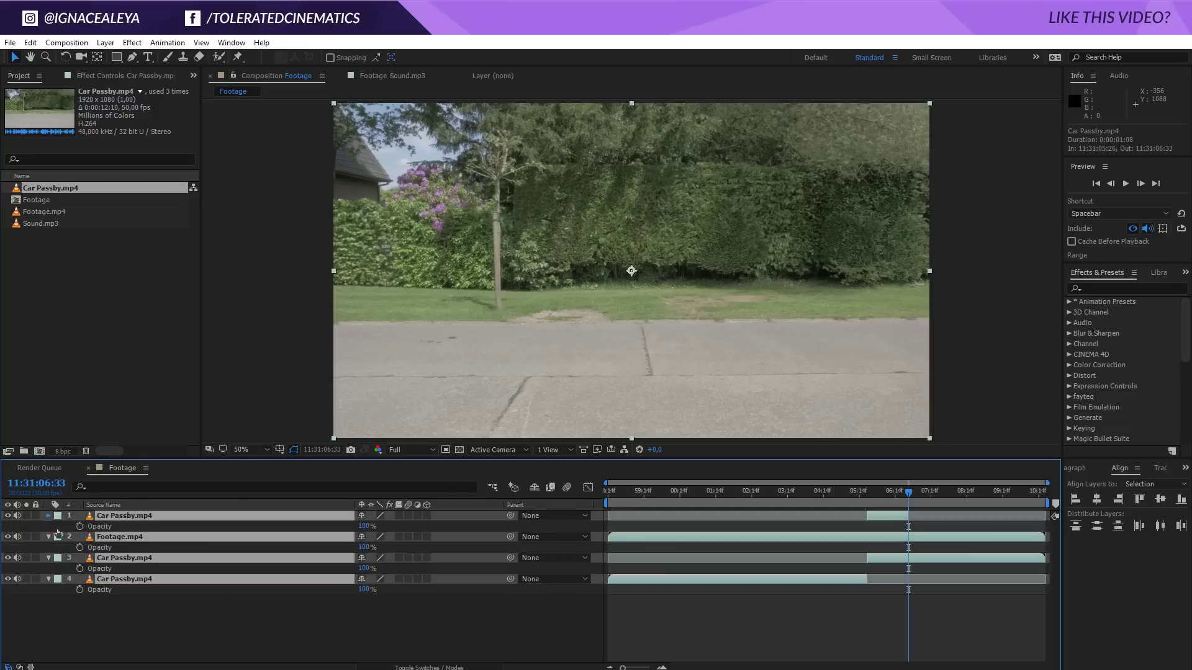
key(t)
click(267, 568)
Draw a closed Pen tool mask around the car on the topmost Car Passby.mp4 layer at 11:31:05:26.
drag(904, 498, 868, 528)
click(874, 515)
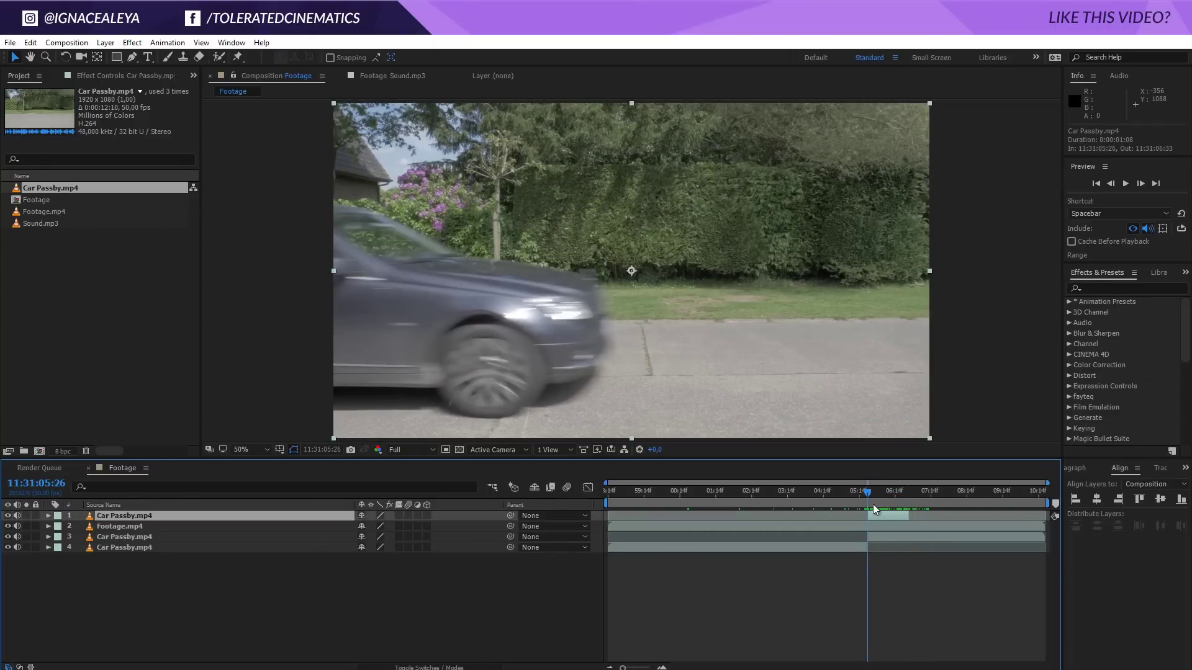
click(132, 58)
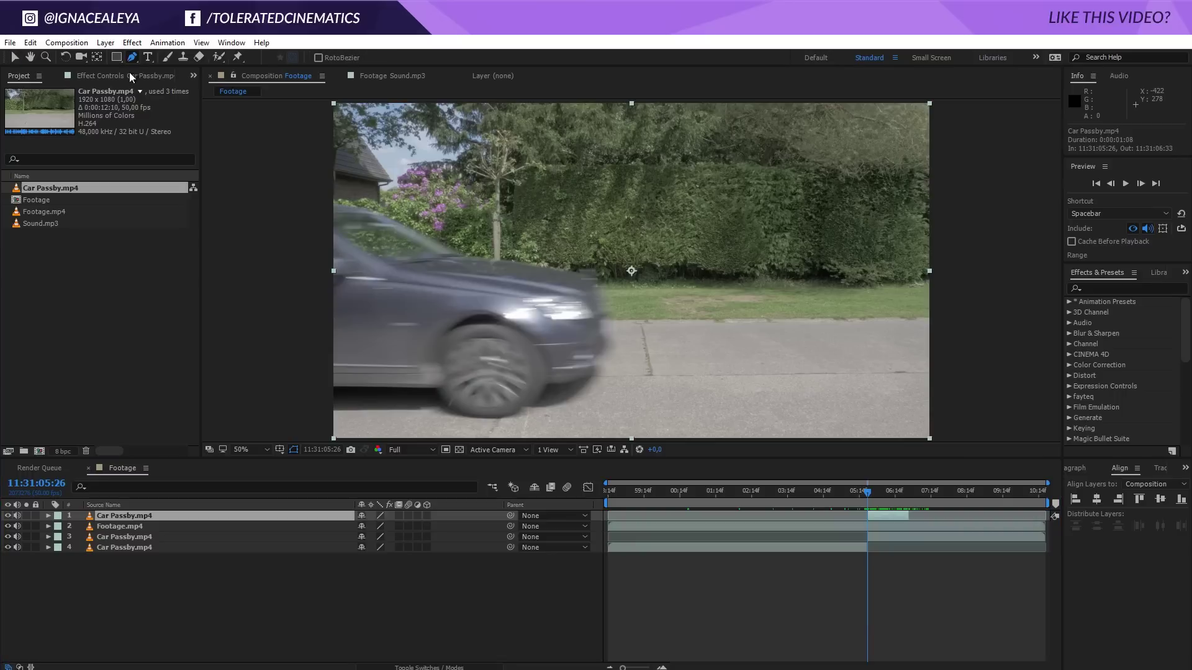
click(328, 203)
click(373, 209)
click(477, 256)
click(600, 288)
click(598, 362)
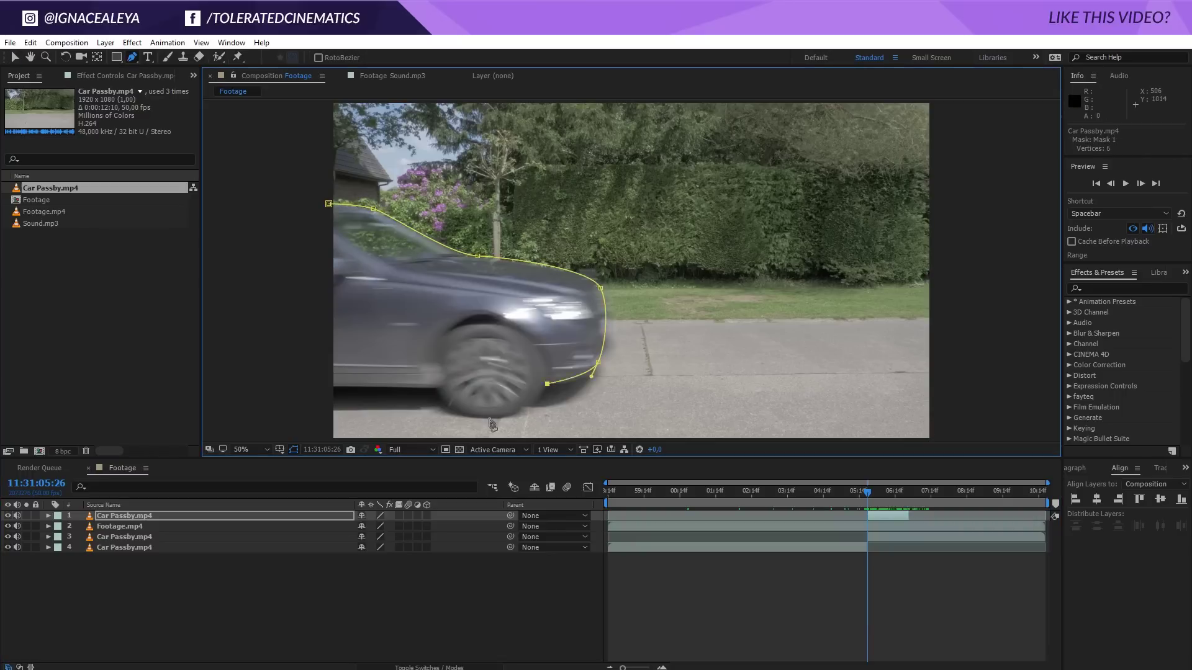
click(569, 413)
click(313, 431)
click(328, 204)
Set the car mask's feather to 25 pixels and start keyframing its mask path at 11:31:05:26.
key(f)
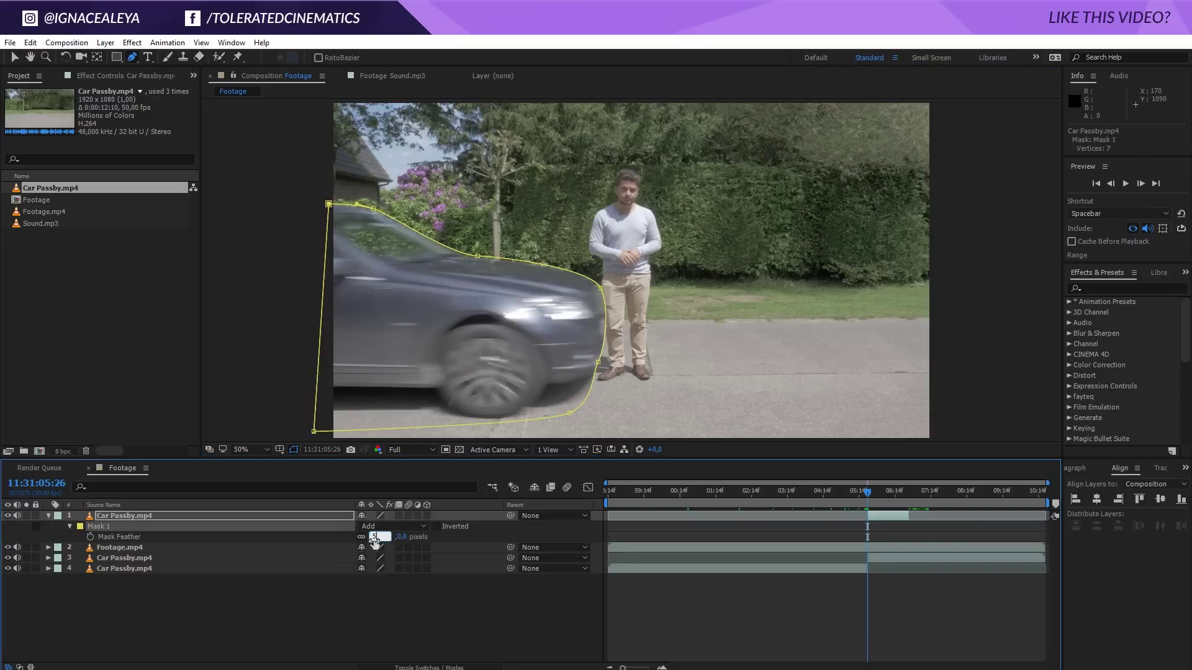
drag(371, 538, 374, 541)
click(375, 542)
text(25)
key(Return)
click(317, 519)
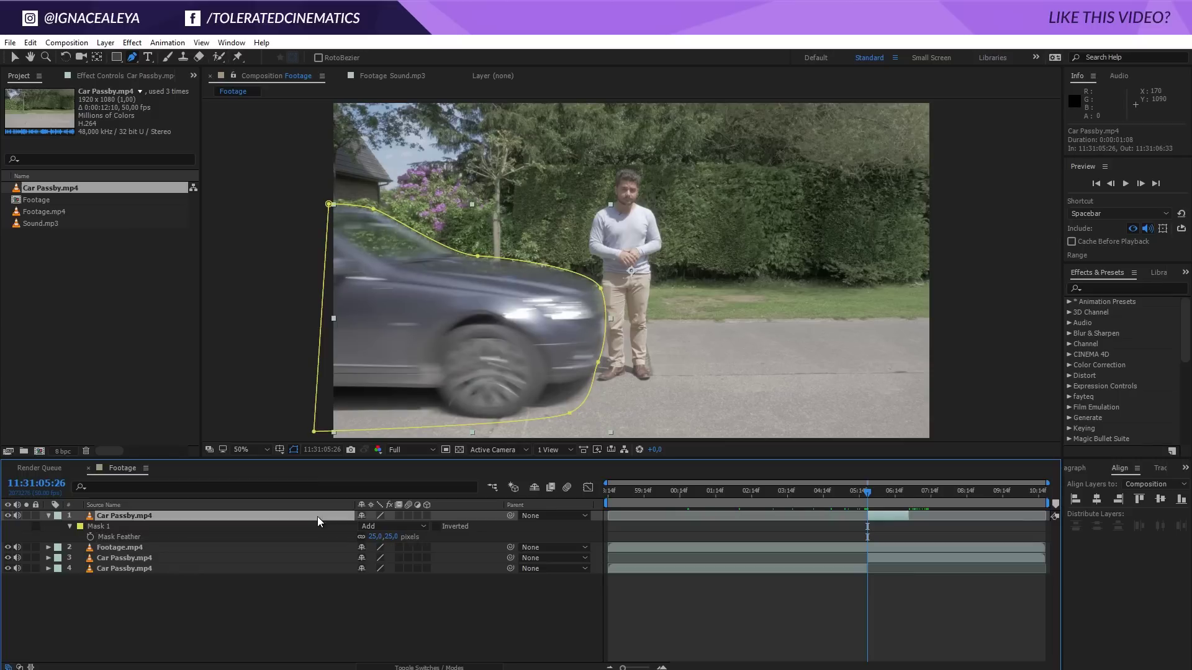
key(m)
click(90, 538)
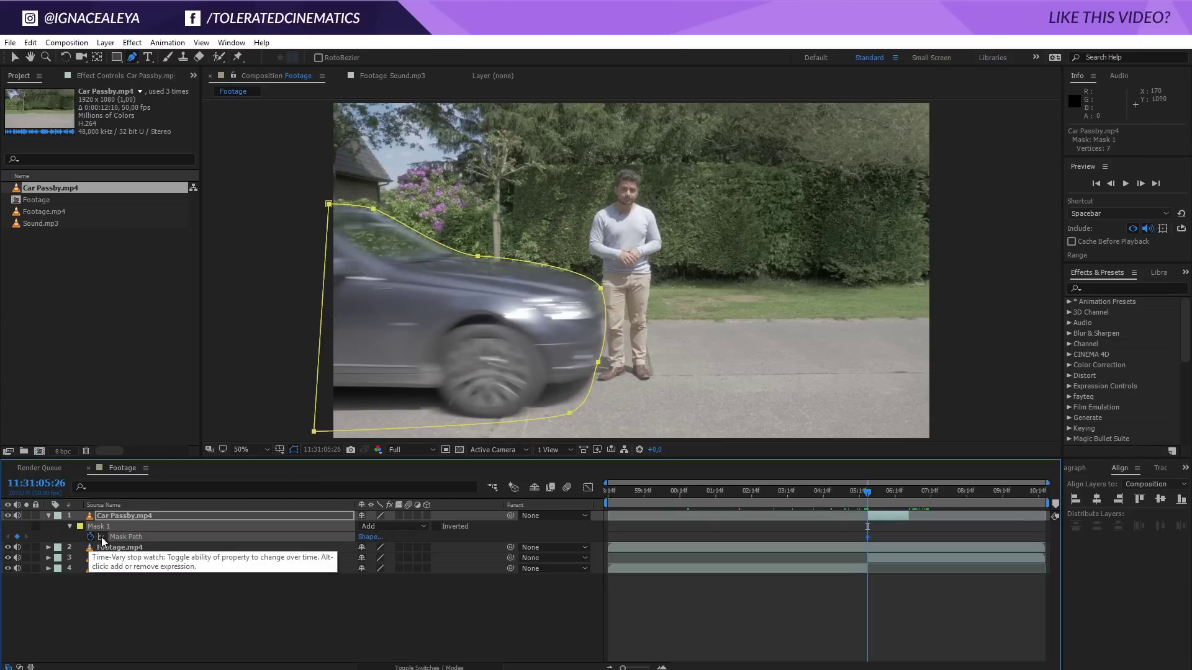
Advance five frames to 11:31:05:31 and set the car mask's mode to None to show the whole car.
key(Page_Down)
key(Page_Down)
key(Page_Down)
key(Page_Down)
key(Page_Down)
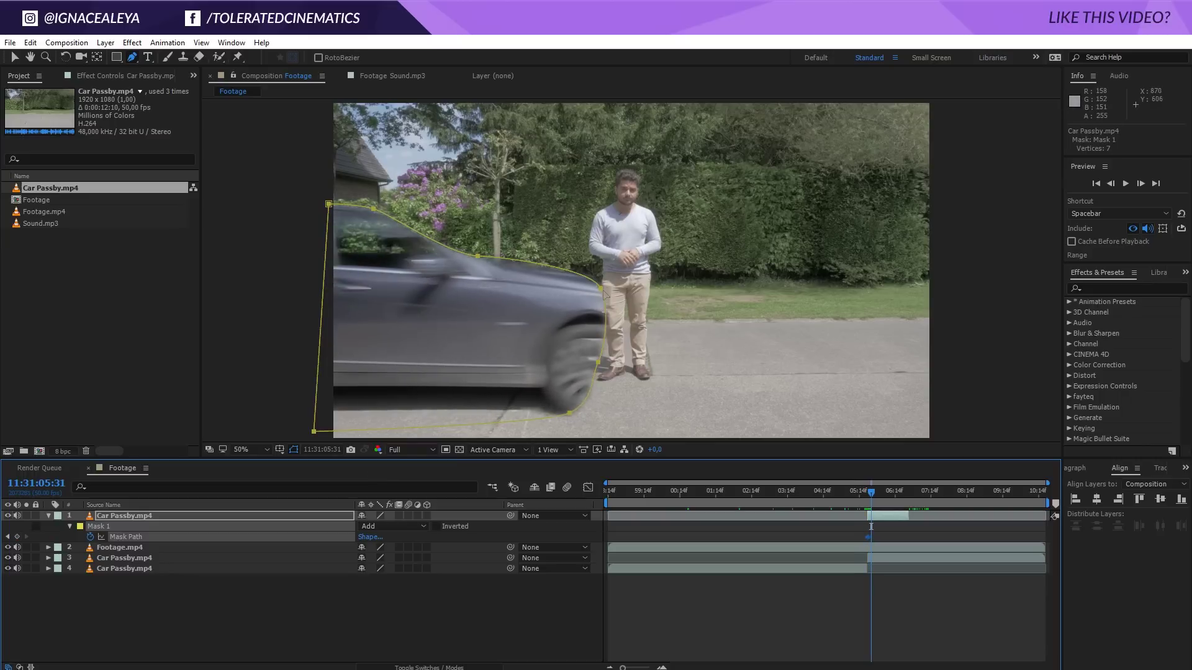
click(377, 529)
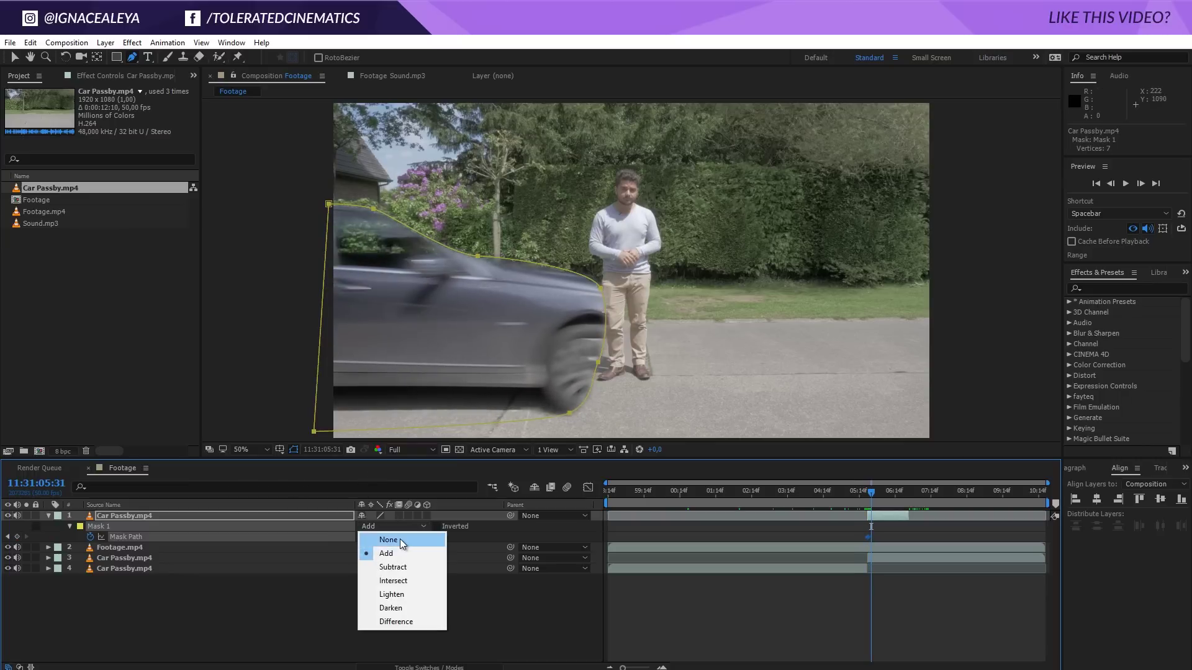
click(400, 539)
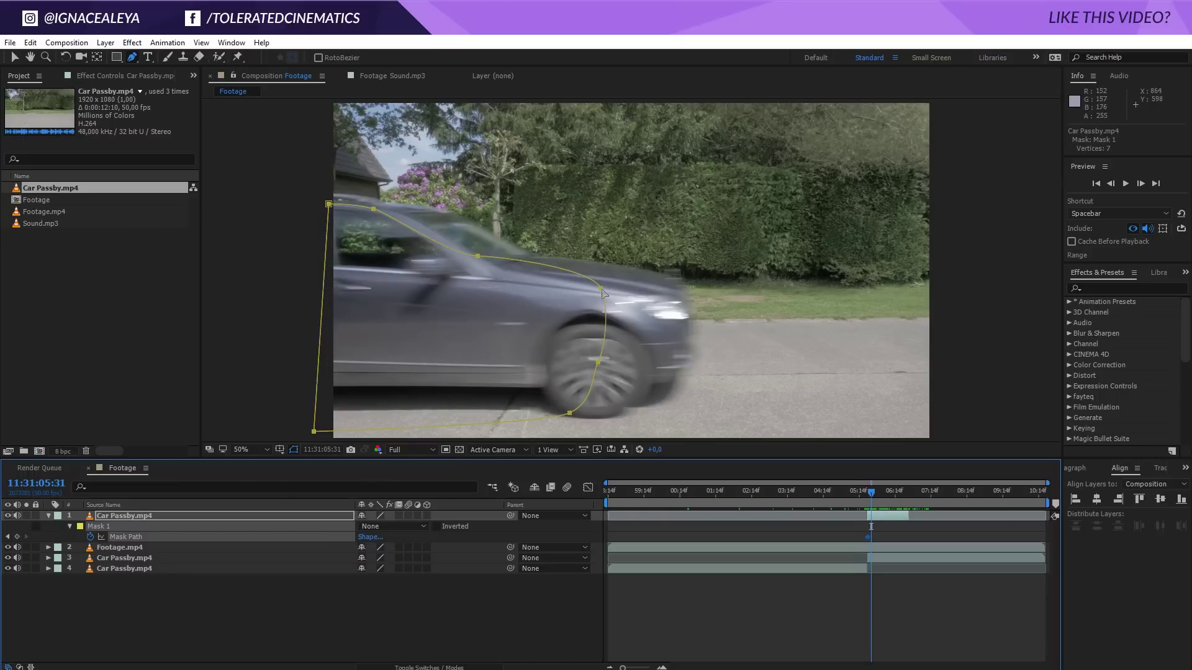
Shift the whole car mask forward so its outline follows the car's hood and front bumper at 11:31:05:31.
drag(602, 291, 690, 295)
click(582, 346)
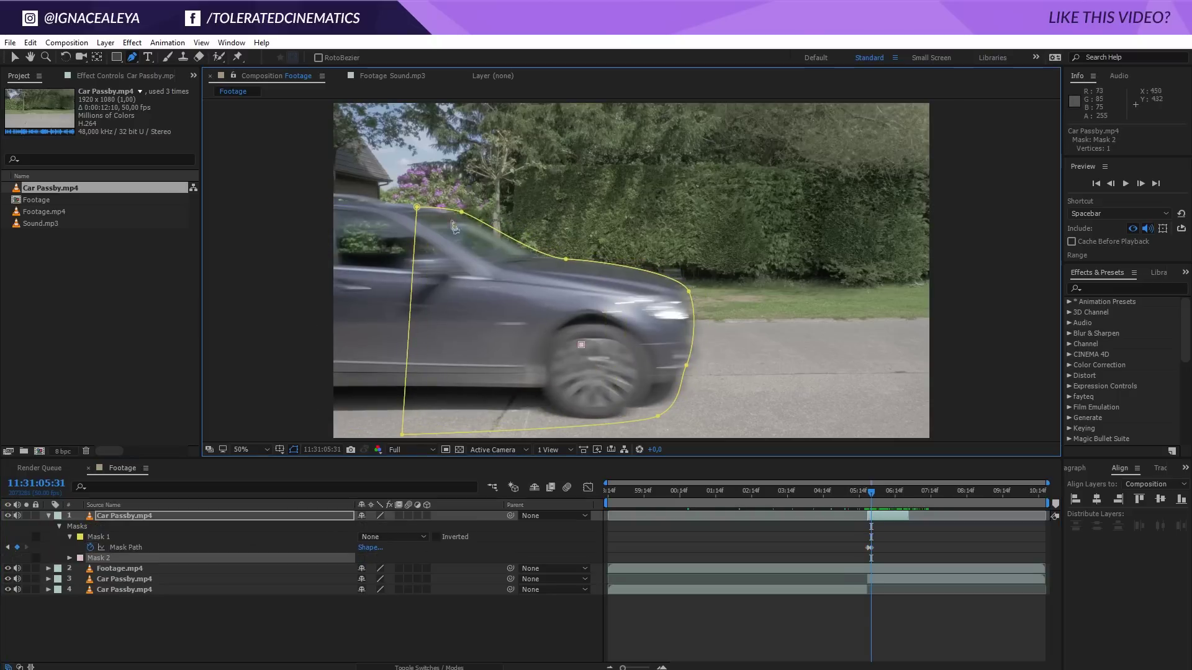
key(ctrl+z)
key(v)
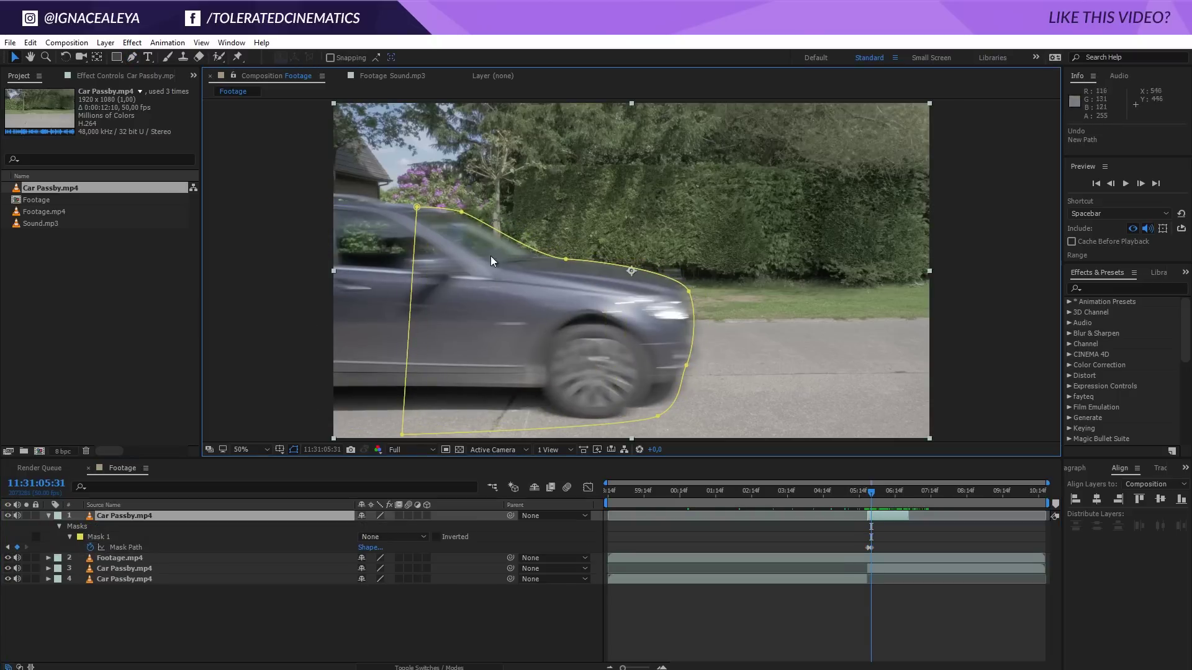
Pull the car mask's two rear corner points well outside the frame so the mask covers the car's rear part.
drag(415, 209, 261, 179)
key(comma)
key(comma)
key(comma)
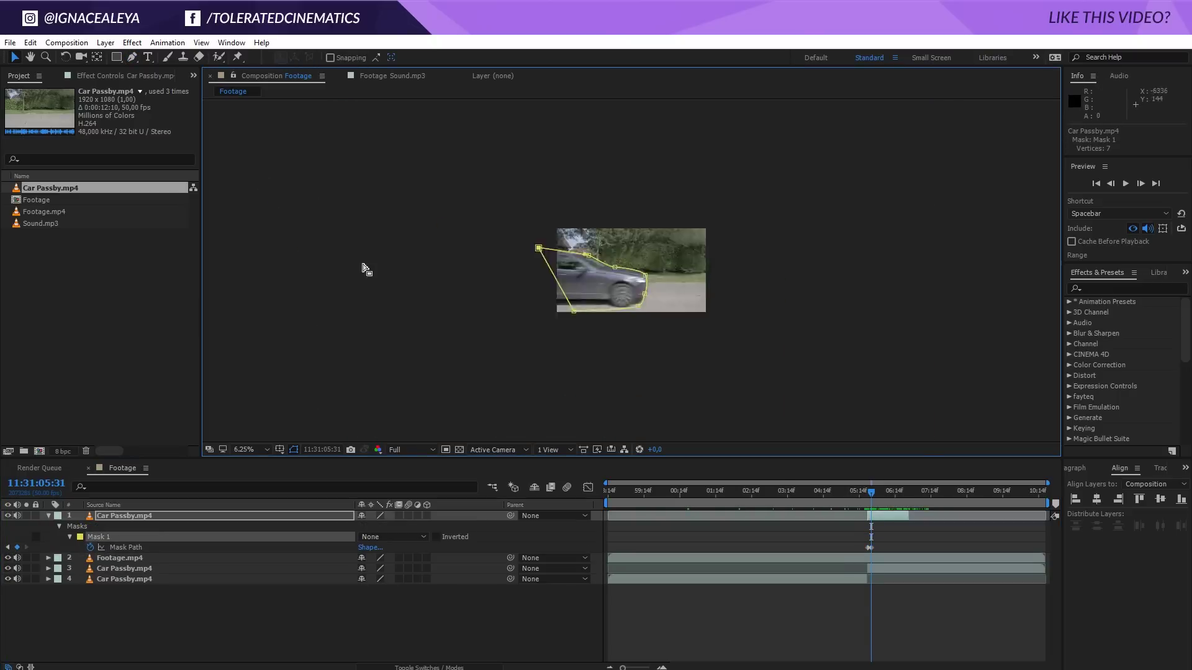
key(period)
drag(515, 353, 444, 343)
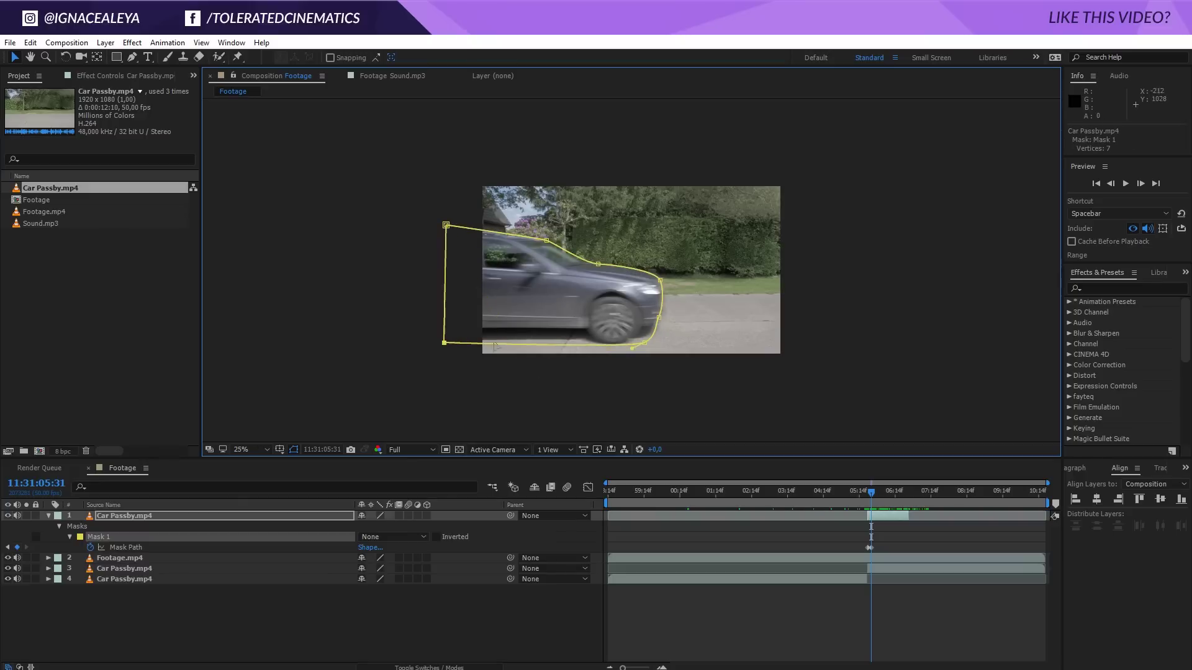
key(period)
Advance to 11:31:05:48 and move the whole car mask forward onto the car's new position.
key(Page_Down)
key(Page_Down)
key(Page_Down)
key(Page_Down)
key(Page_Down)
key(Page_Down)
key(Page_Down)
key(Page_Down)
key(Page_Down)
key(Page_Down)
key(Page_Down)
key(Page_Down)
key(Page_Down)
key(Page_Down)
key(Page_Down)
key(Page_Down)
key(Page_Down)
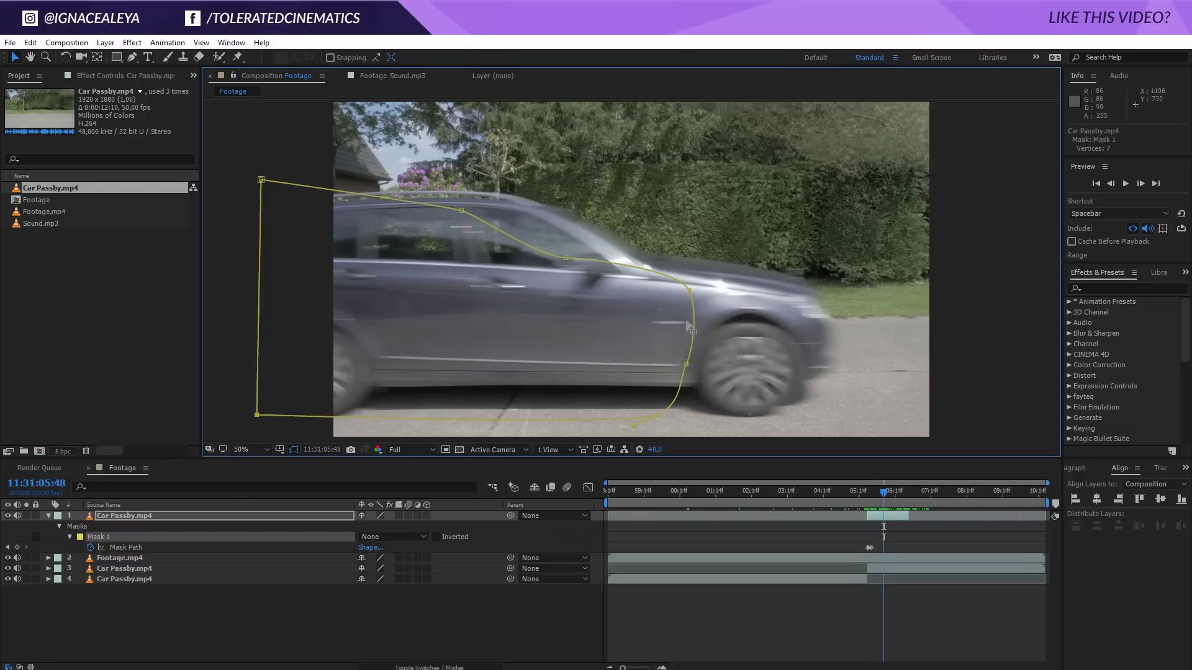
key(ctrl+t)
drag(657, 323, 940, 315)
Go back to 11:31:05:41 and refit the mask points along the car's nose, hood, windshield and roof.
key(Page_Up)
key(Page_Up)
key(Page_Up)
key(Page_Up)
key(Page_Up)
key(Page_Up)
key(Page_Up)
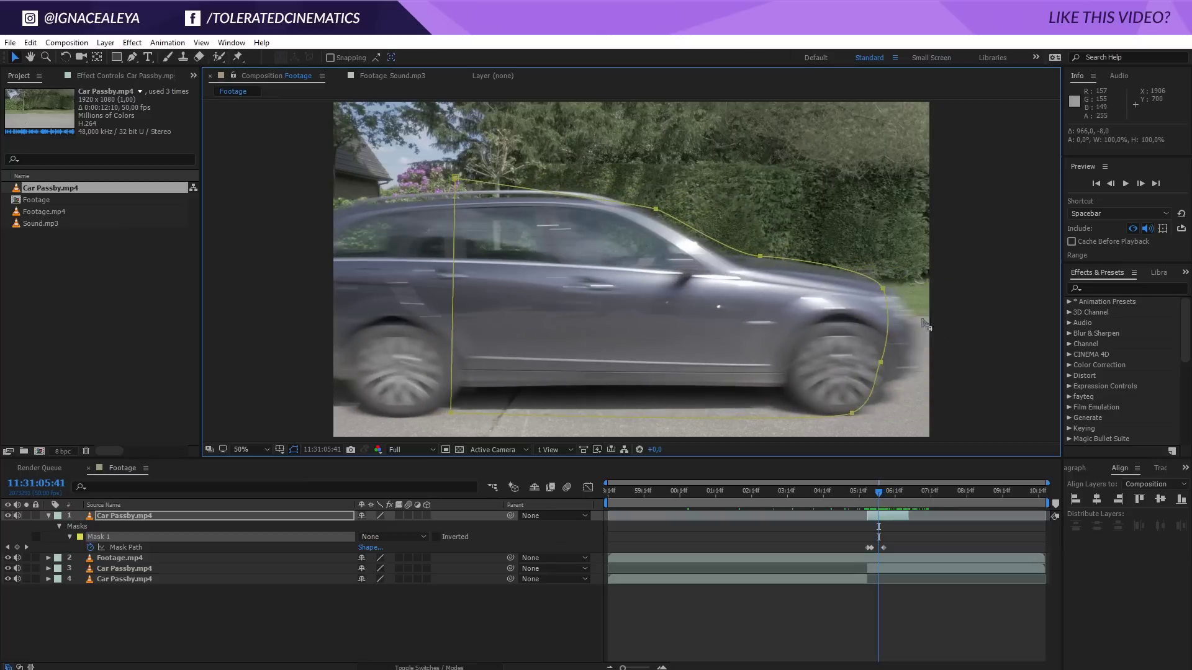
drag(944, 288, 880, 294)
click(831, 249)
click(767, 261)
drag(767, 261, 711, 255)
drag(660, 216, 582, 208)
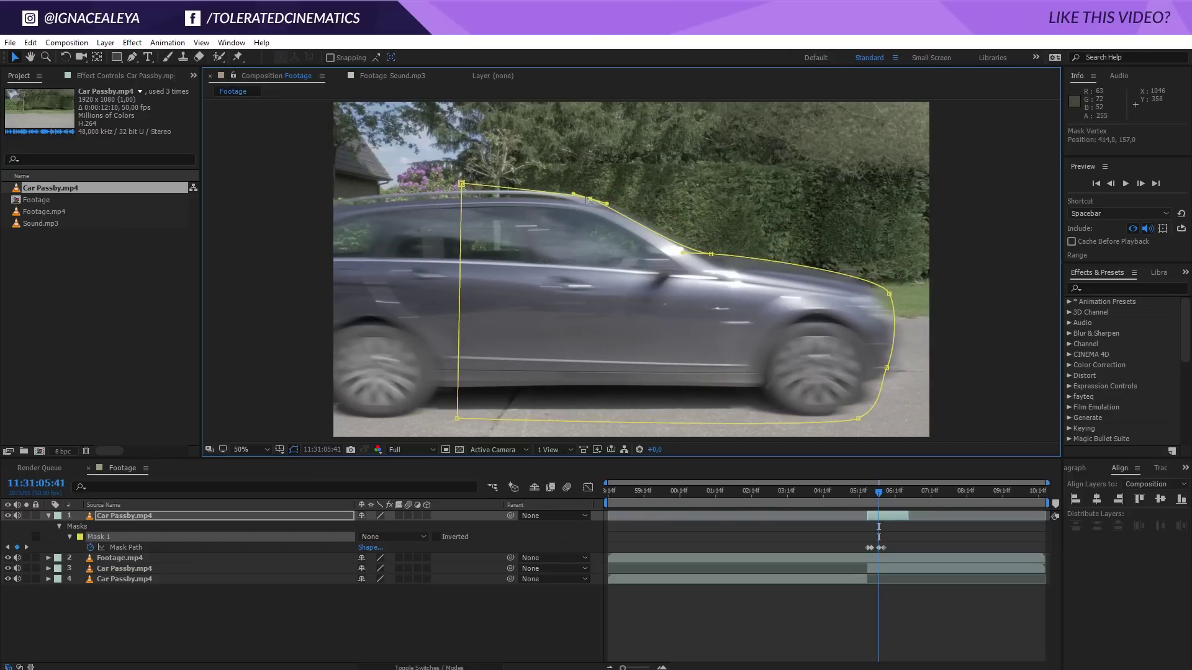
Reshape the front of the car mask at 11:31:05:44 by moving its front points beyond the frame edge.
key(Page_Down)
key(Page_Down)
key(Page_Down)
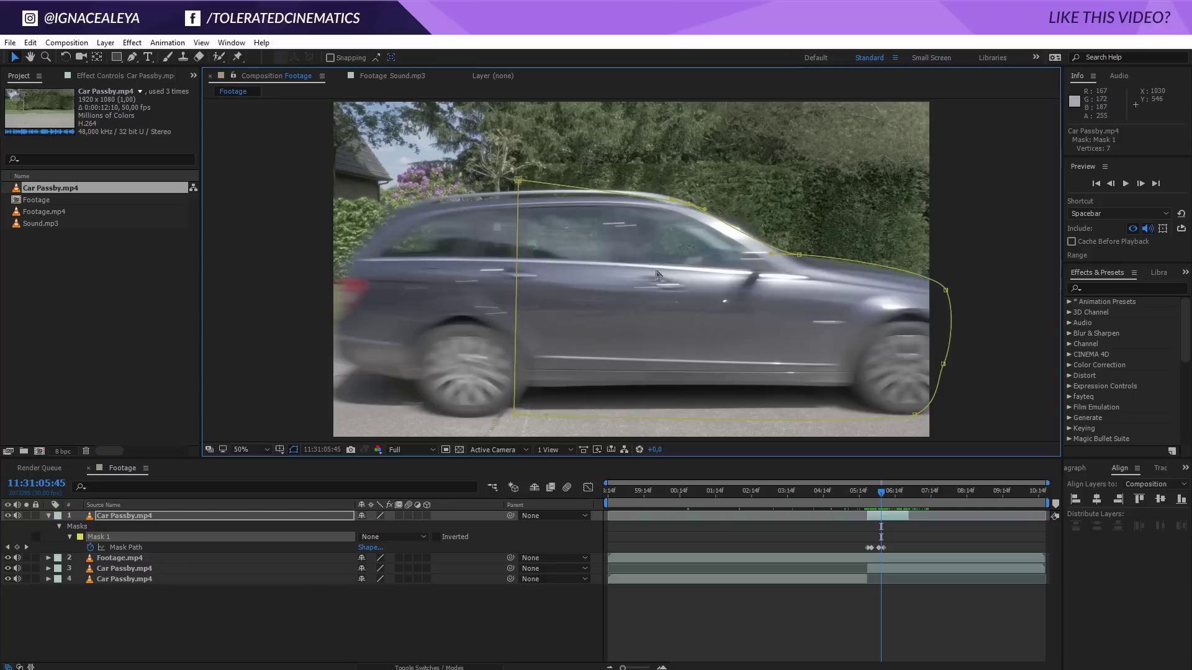
drag(938, 368, 952, 346)
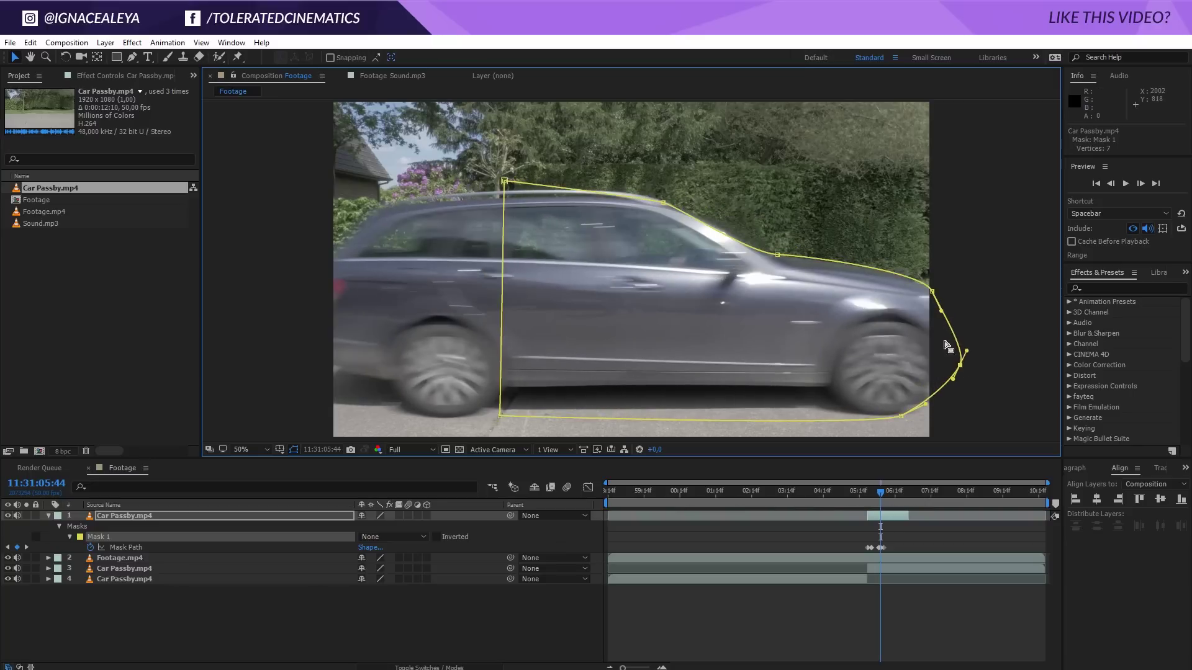
click(950, 297)
Advance to 11:31:06:07 and move the whole car mask forward, keeping its rear edge within the visible rear of the car.
key(Page_Down)
key(Page_Down)
key(Page_Down)
key(Page_Down)
key(Page_Down)
key(Page_Down)
key(Page_Down)
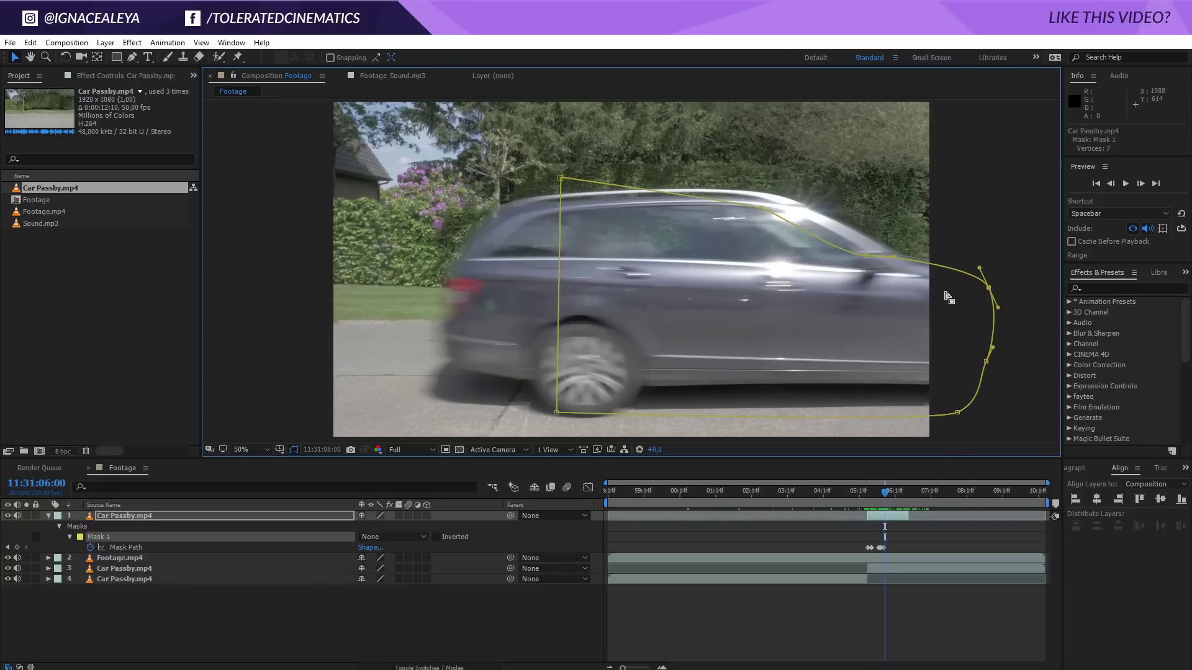
drag(866, 262, 1087, 250)
key(Page_Down)
key(Page_Down)
key(Page_Down)
key(Page_Down)
key(Page_Down)
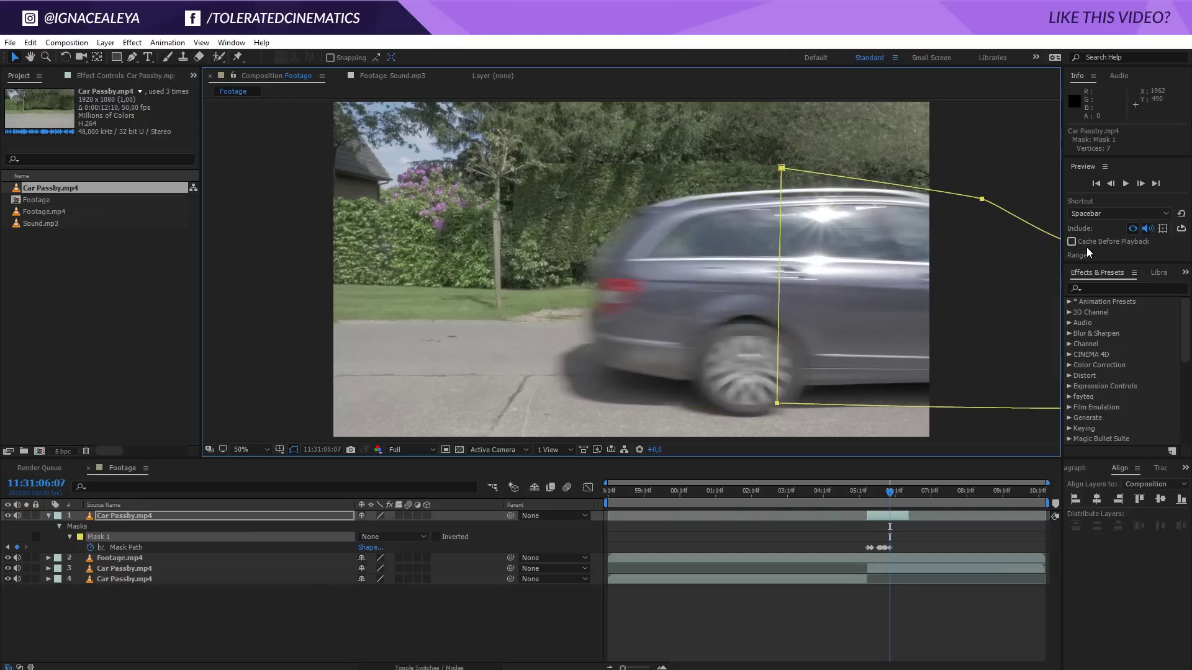
Advance to 11:31:06:31, where the car leaves the shot, and move the car mask completely outside the frame.
key(Page_Down)
key(Page_Down)
key(Page_Down)
key(Page_Down)
key(Page_Down)
key(Page_Down)
key(Page_Down)
key(Page_Down)
key(Page_Down)
key(Page_Down)
key(Page_Down)
key(Page_Down)
key(Page_Down)
key(Page_Down)
key(Page_Down)
key(Page_Down)
key(Page_Down)
key(Page_Down)
key(Page_Down)
key(Page_Down)
key(Page_Down)
key(Page_Down)
key(Page_Down)
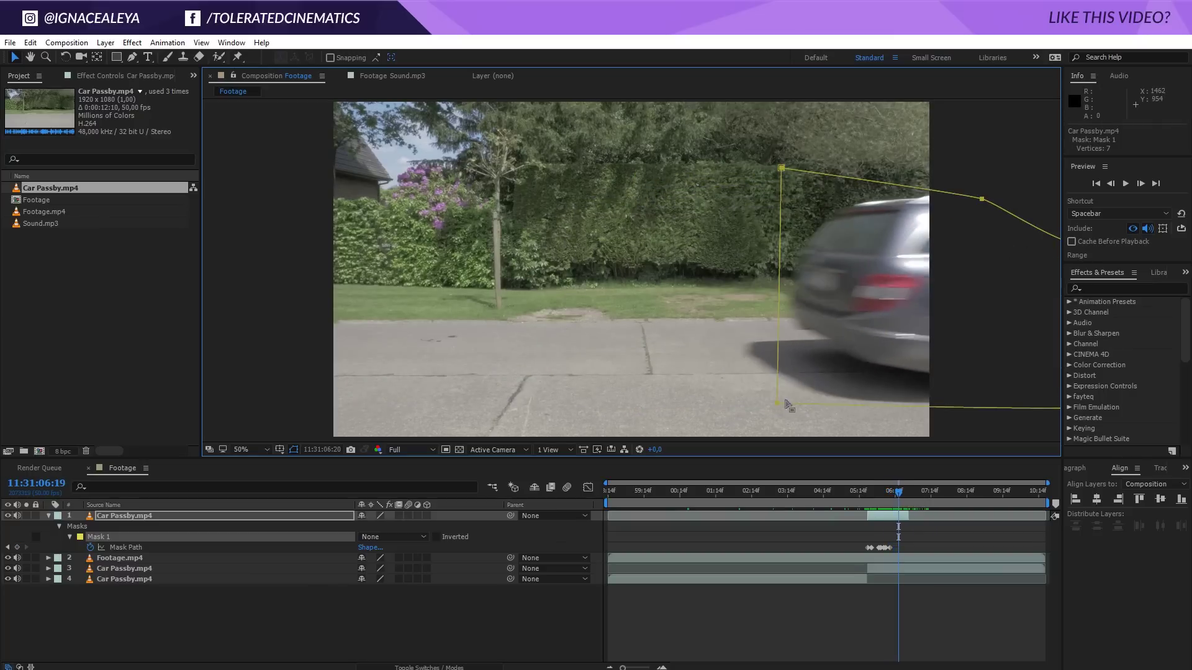
key(Page_Down)
key(Page_Down)
drag(781, 408, 961, 390)
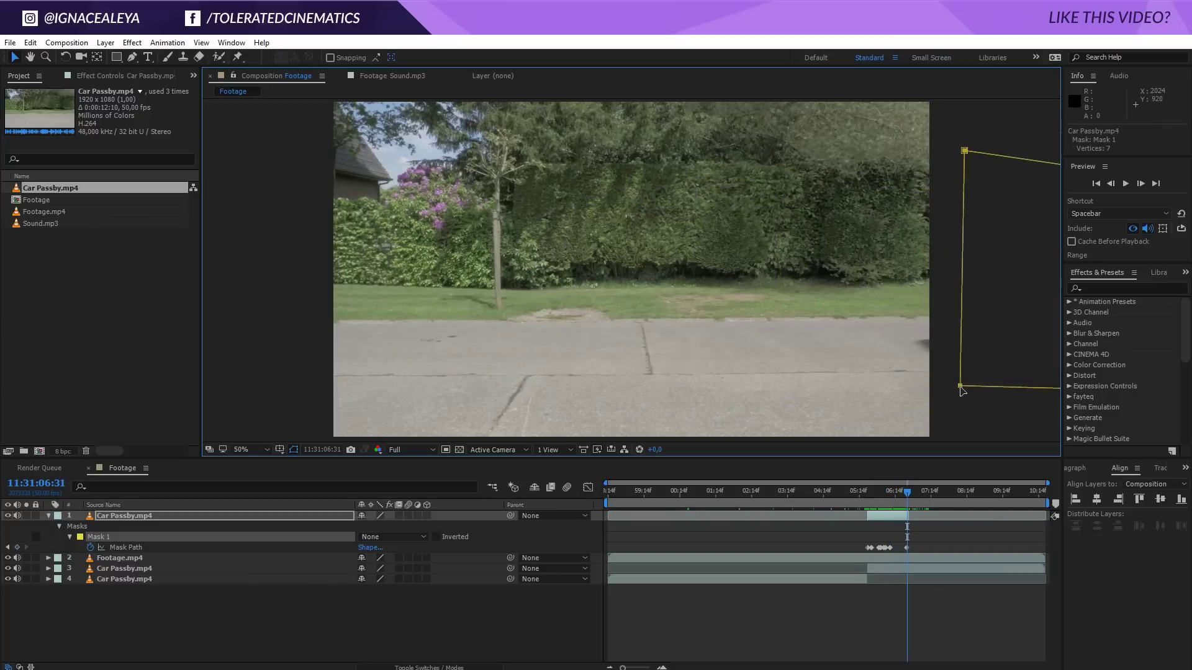
Set the car mask's mode back to Add and scrub to 11:31:05:26 to check the composite.
drag(930, 488, 873, 497)
click(375, 535)
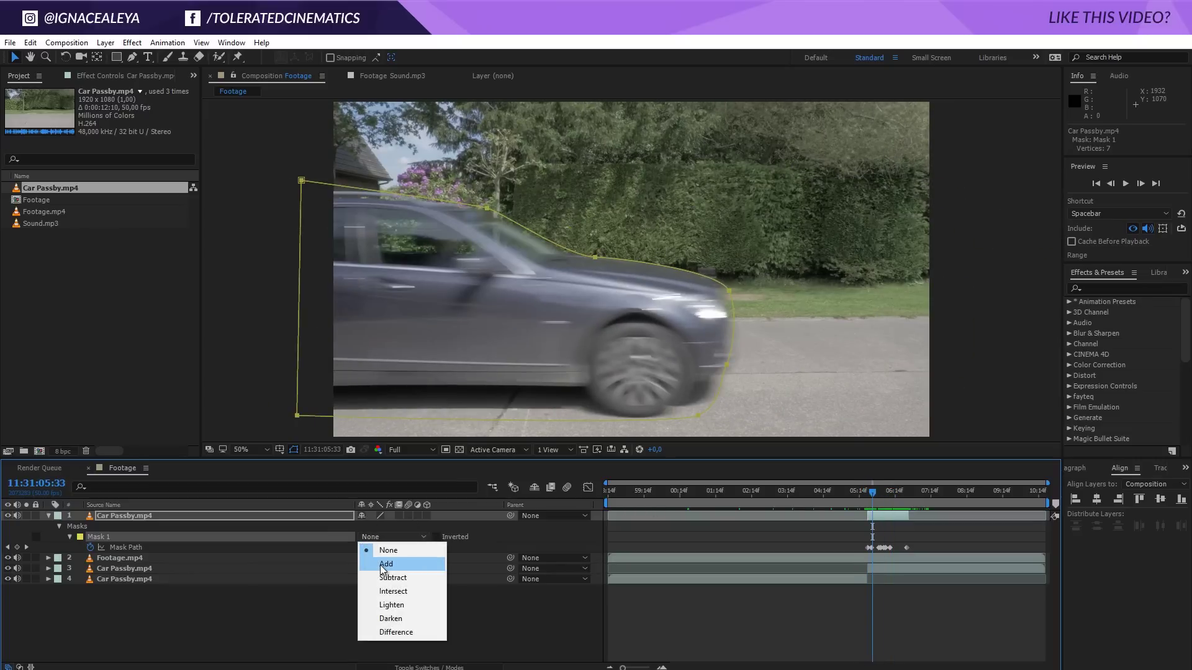
click(384, 561)
click(801, 599)
mouse_move(872, 490)
mouse_down()
mouse_move(849, 494)
mouse_move(897, 506)
mouse_move(863, 510)
mouse_up()
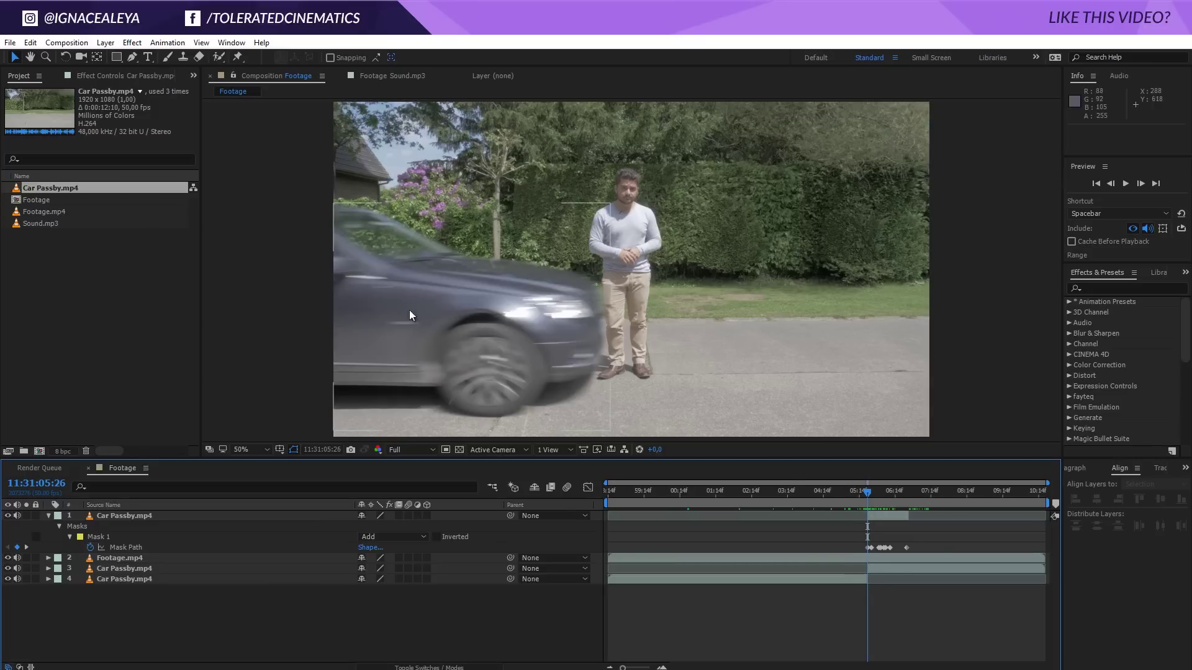
key(Page_Down)
key(Page_Up)
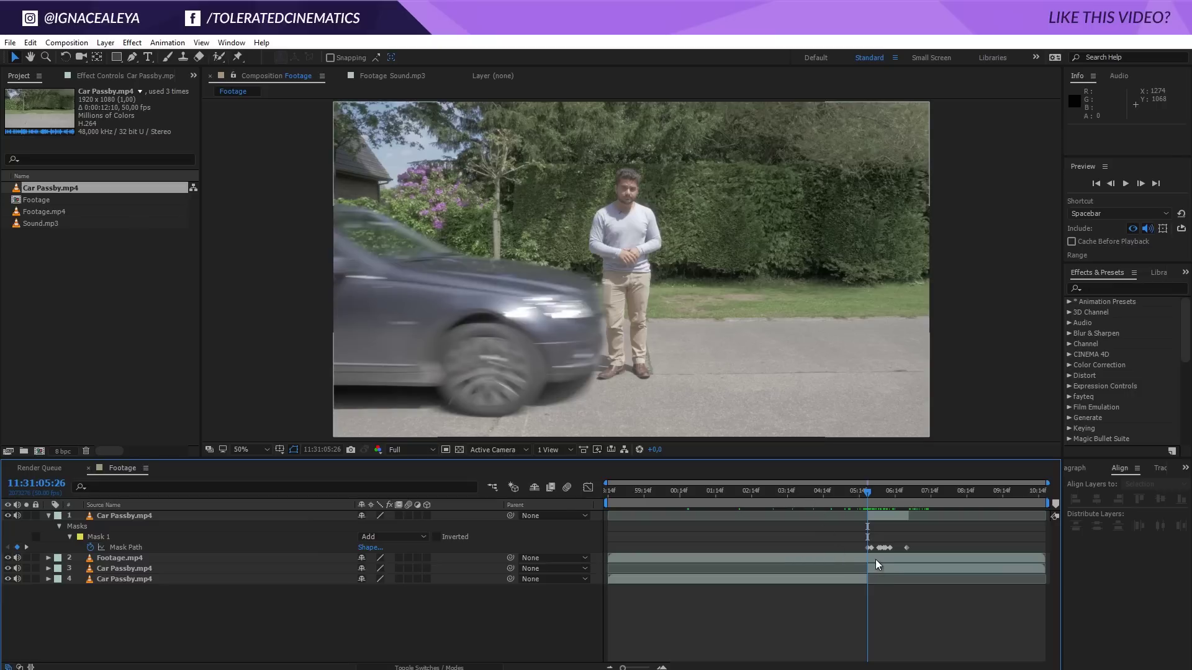
Split the Footage.mp4 layer at 11:31:05:26 and freeze its second part on that frame.
click(876, 563)
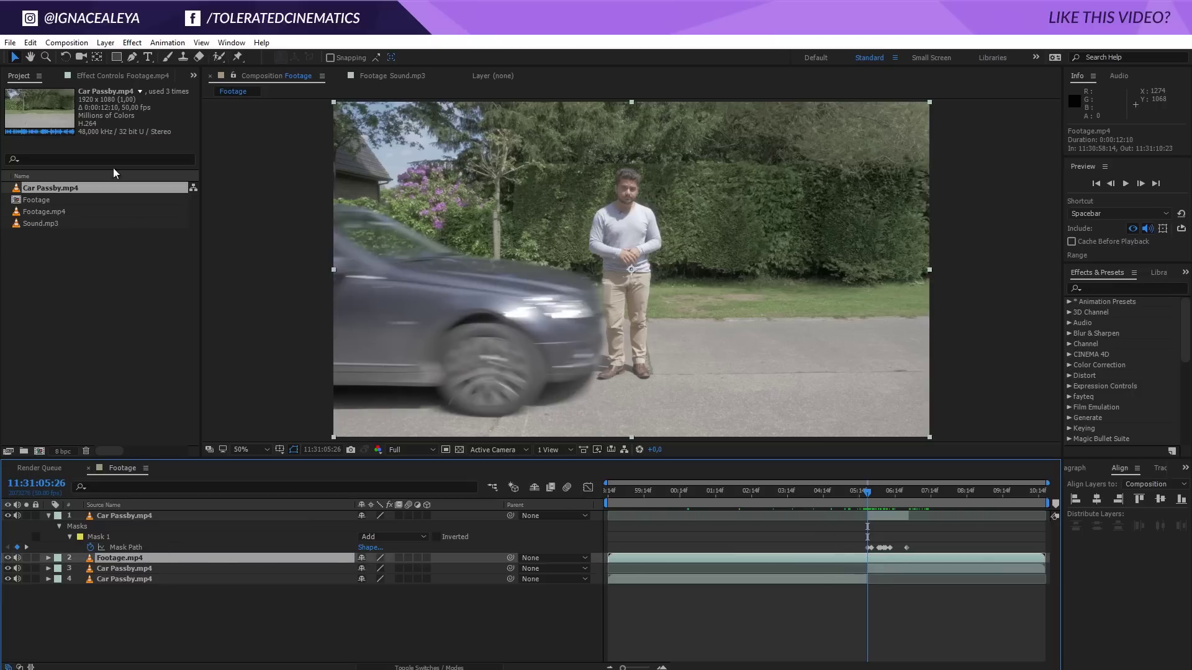
click(29, 43)
click(50, 218)
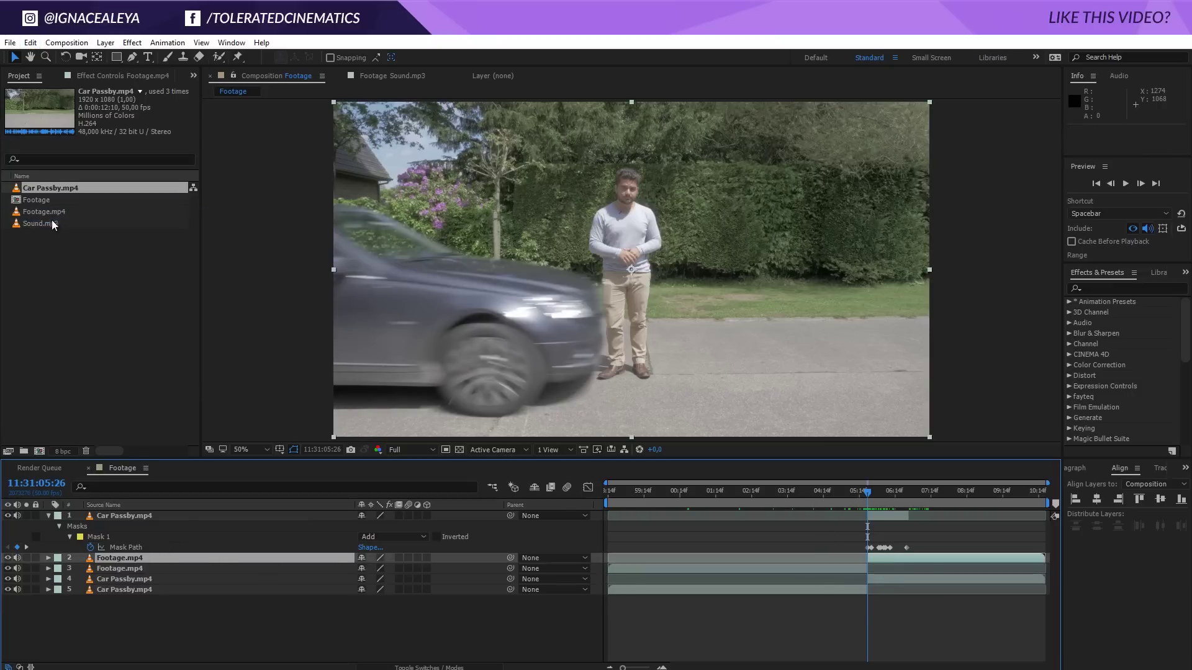
right_click(884, 559)
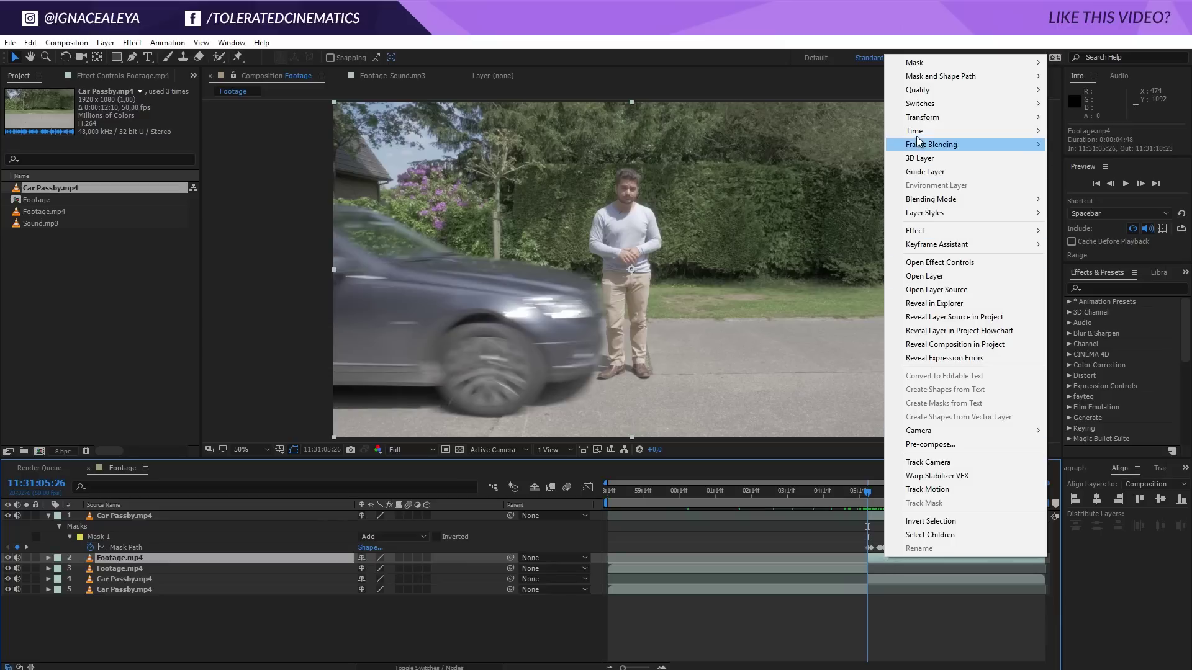
mouse_move(918, 139)
click(792, 172)
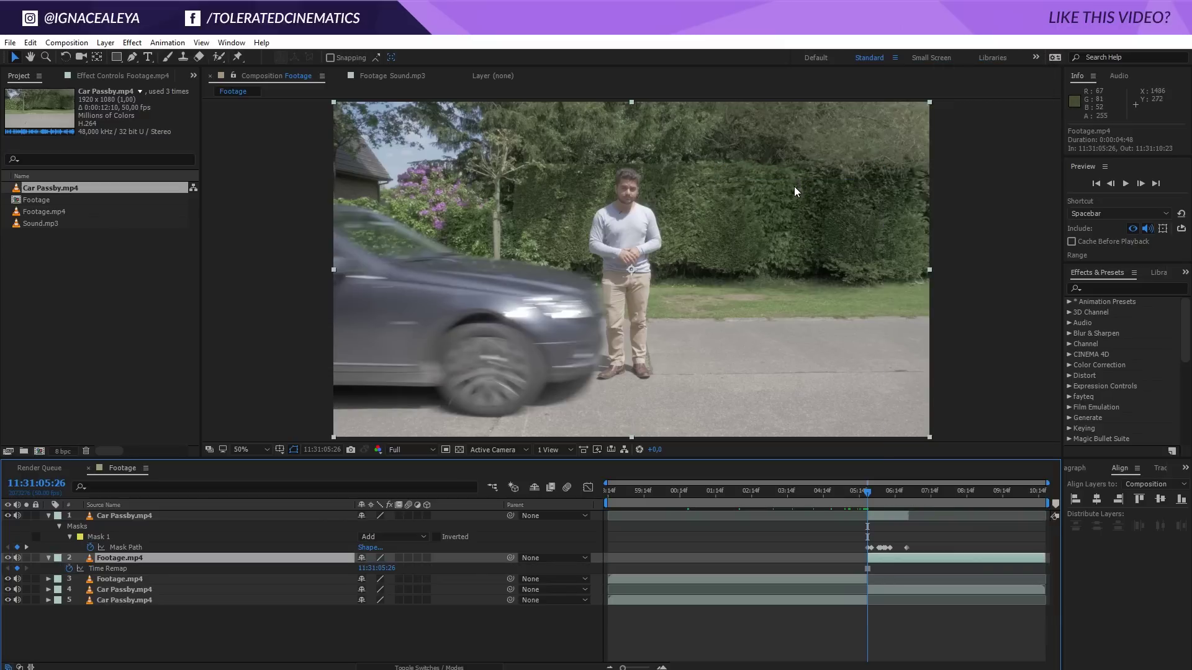
Draw a closed Pen tool mask tightly around the standing man on the frozen Footage.mp4 layer.
click(133, 57)
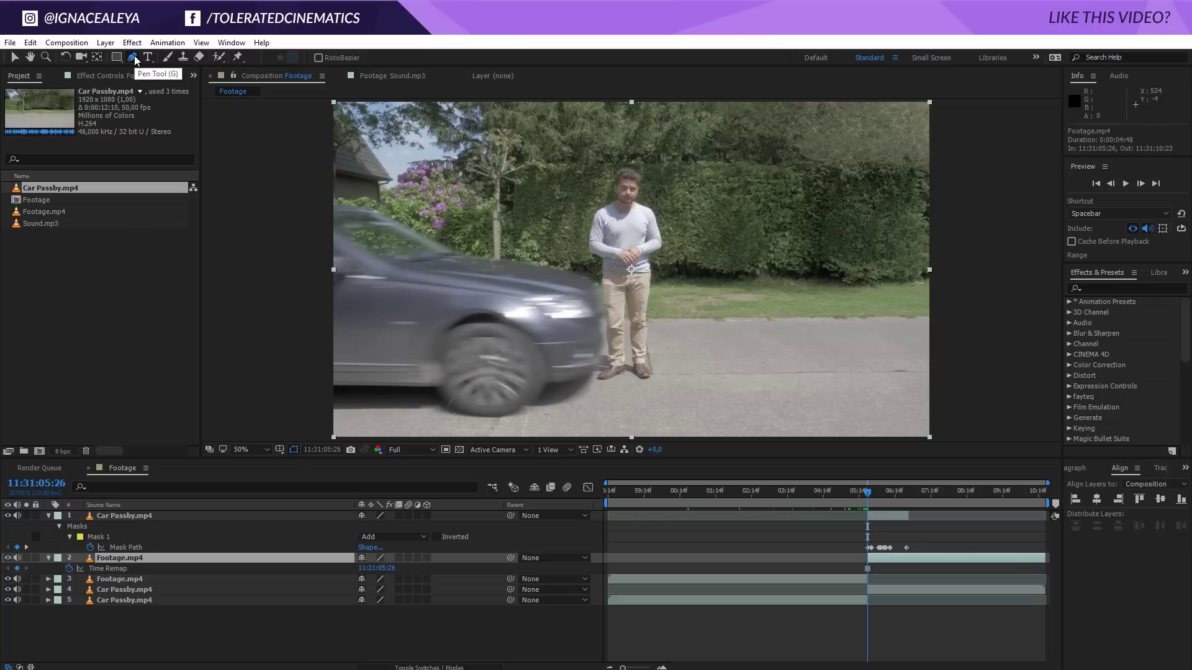
key(period)
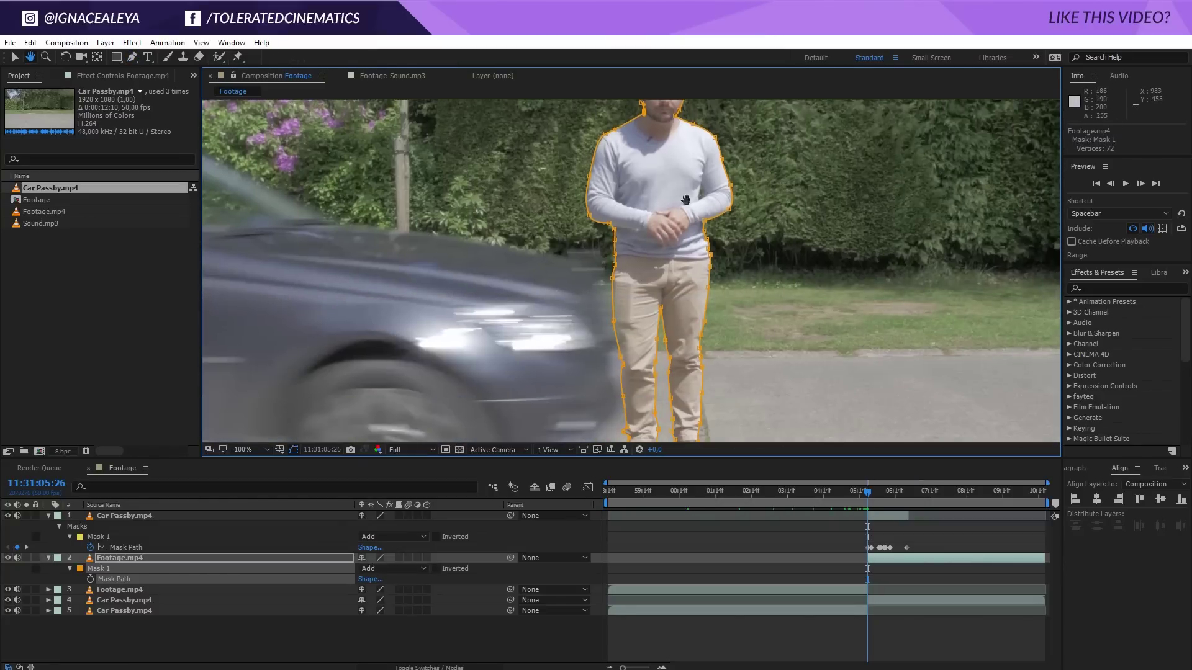
key(v)
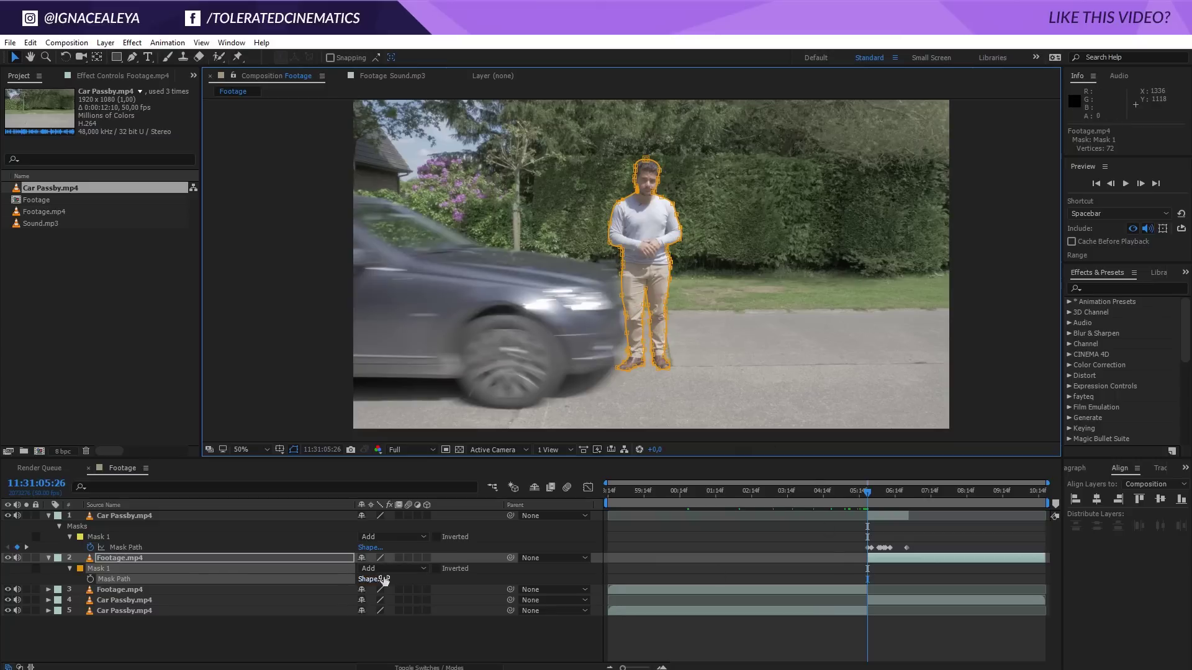
Place Puppet Pin tool pins on the man's head, neck, chest, shoulders, elbows and hands in the frozen Footage.mp4 layer.
click(266, 558)
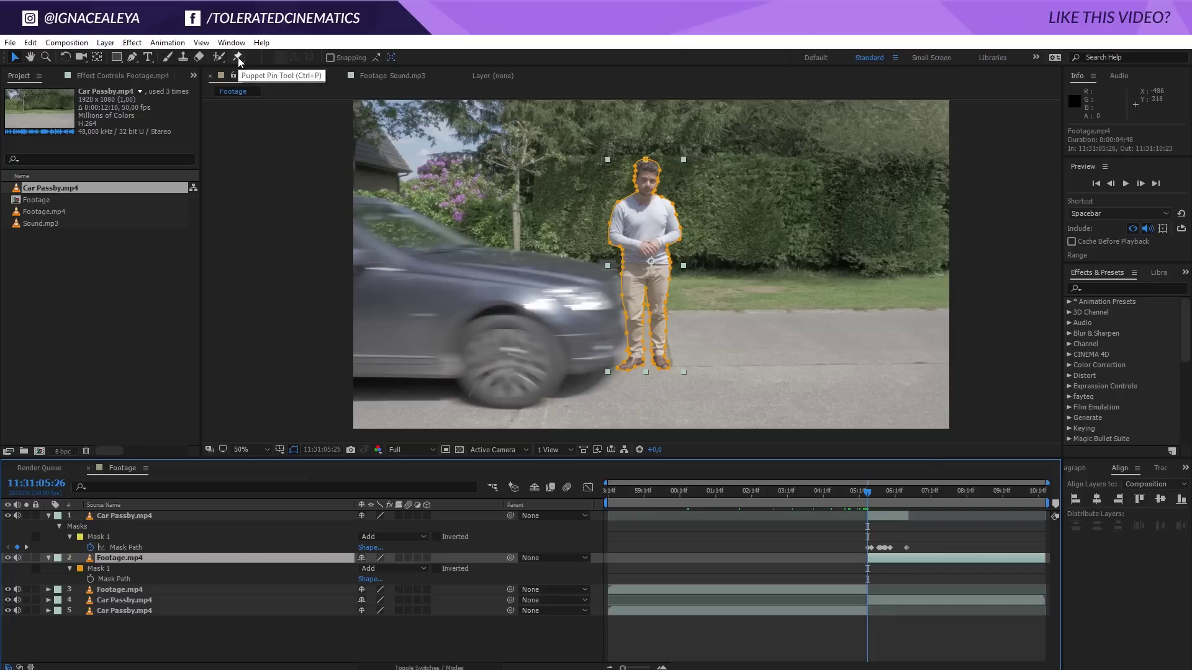
click(237, 58)
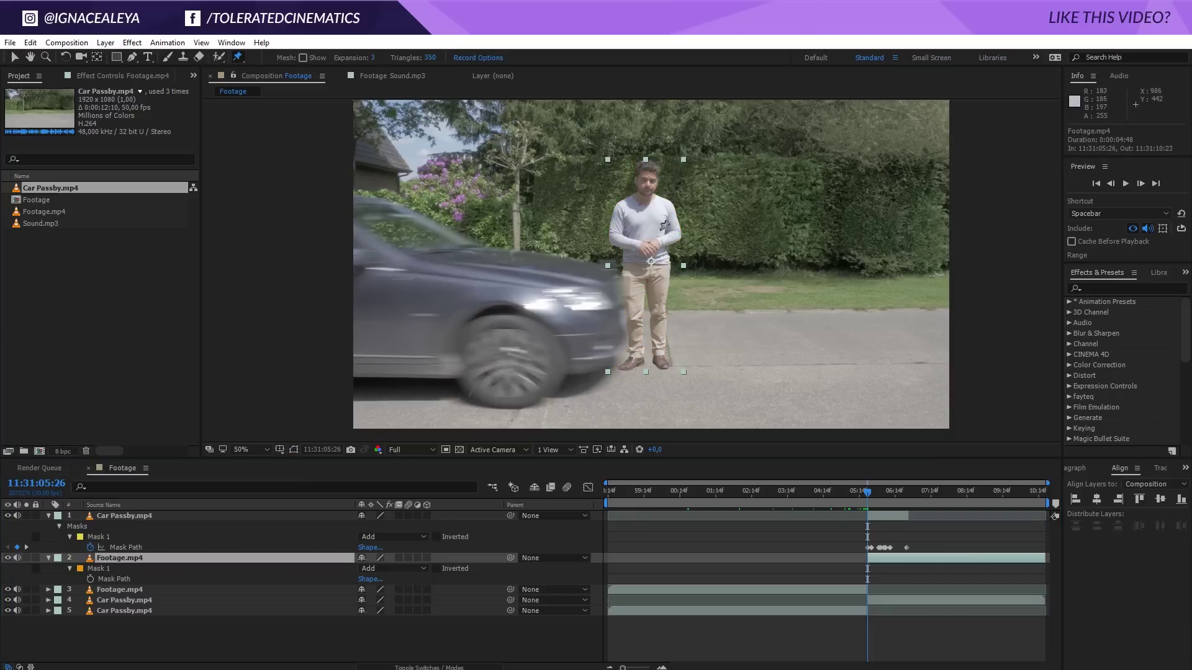
key(period)
scroll(670, 155, up, 3)
click(659, 161)
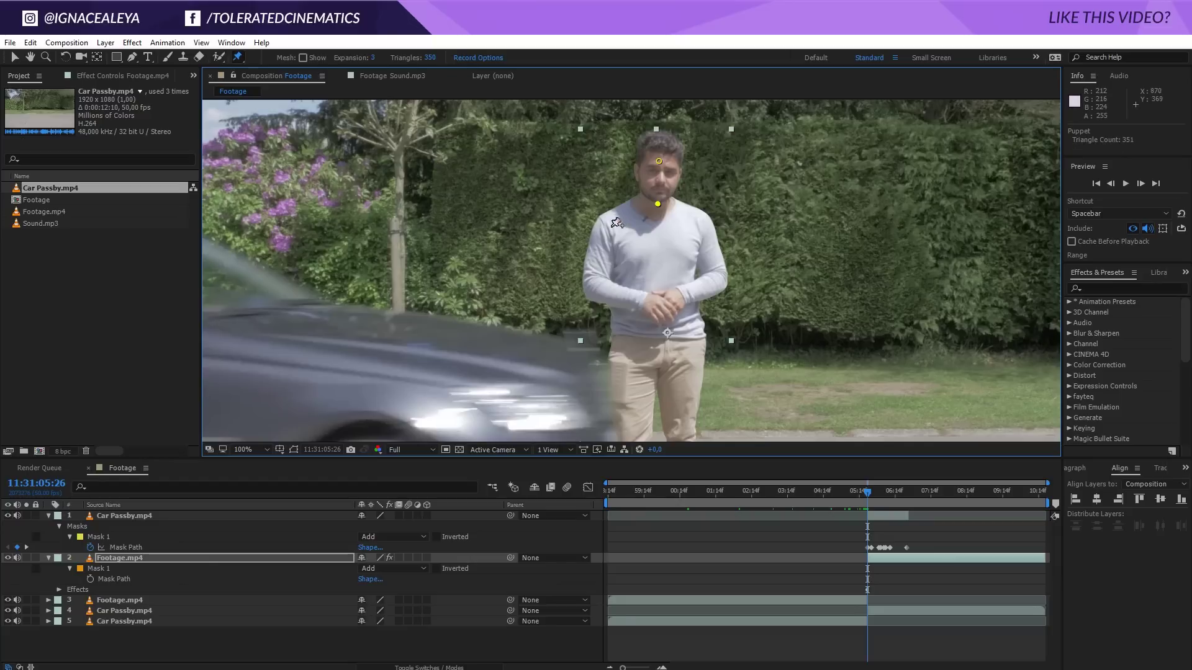
click(598, 283)
click(705, 219)
click(684, 300)
Add puppet pins to the man's hips, knees, ankles and feet.
scroll(683, 292, down, 5)
scroll(643, 180, up, 1)
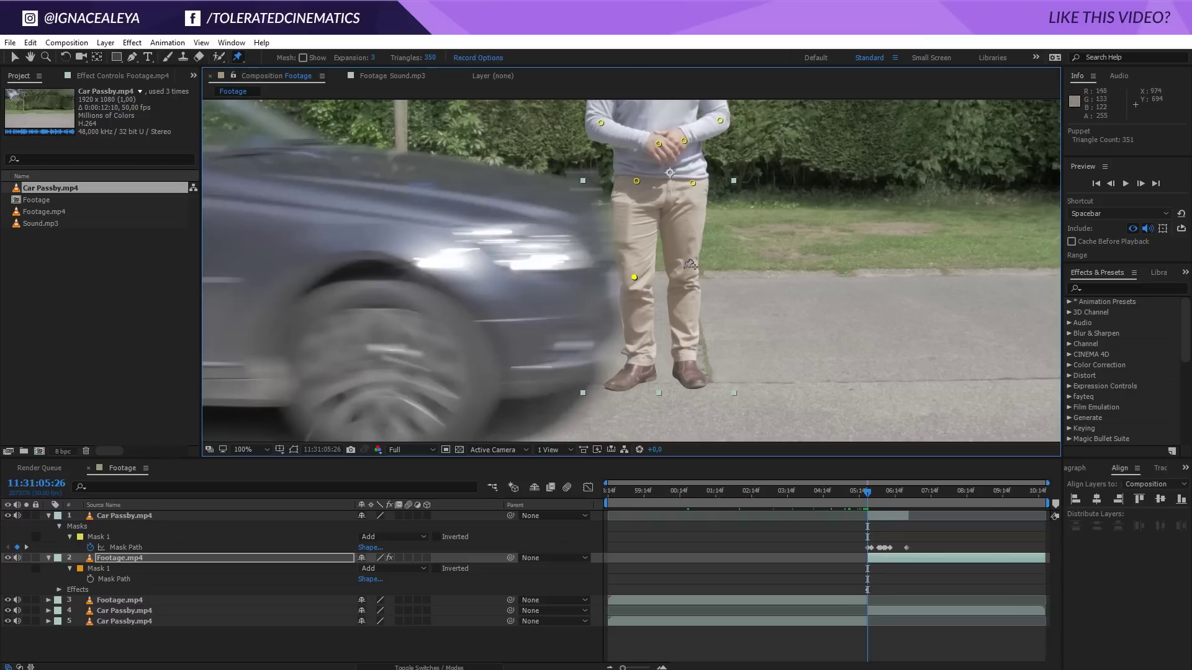
click(616, 384)
key(comma)
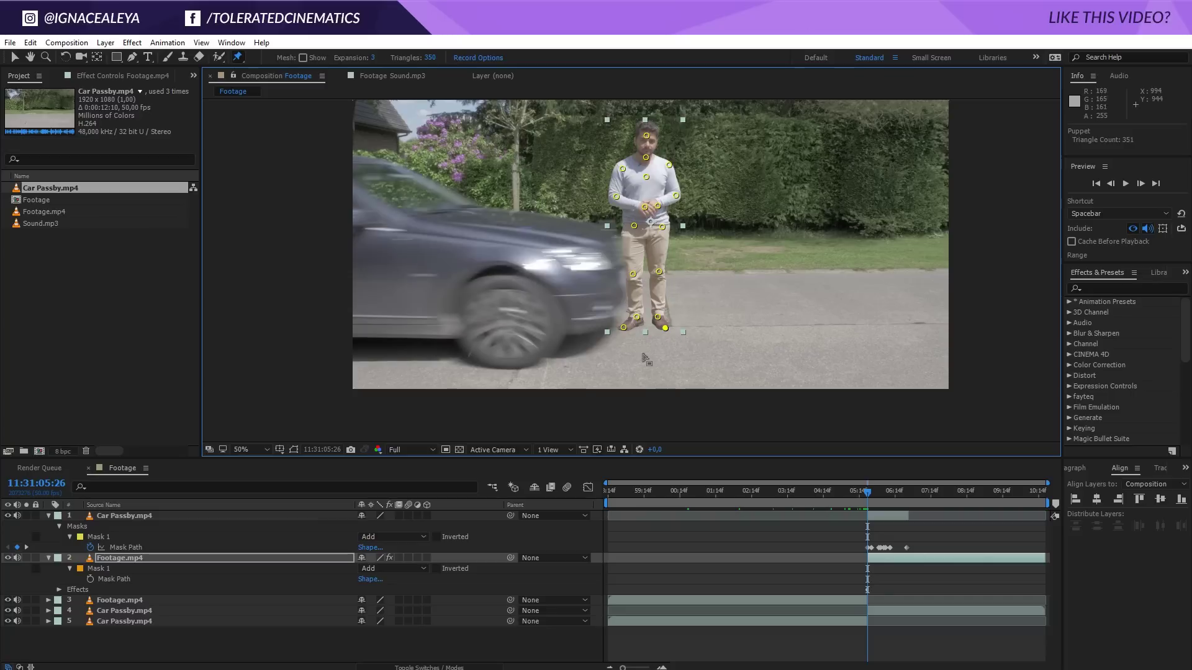
Reveal the puppet pin keyframes, advance three frames to 11:31:05:29, and move the leg pins to bend the man's legs.
key(u)
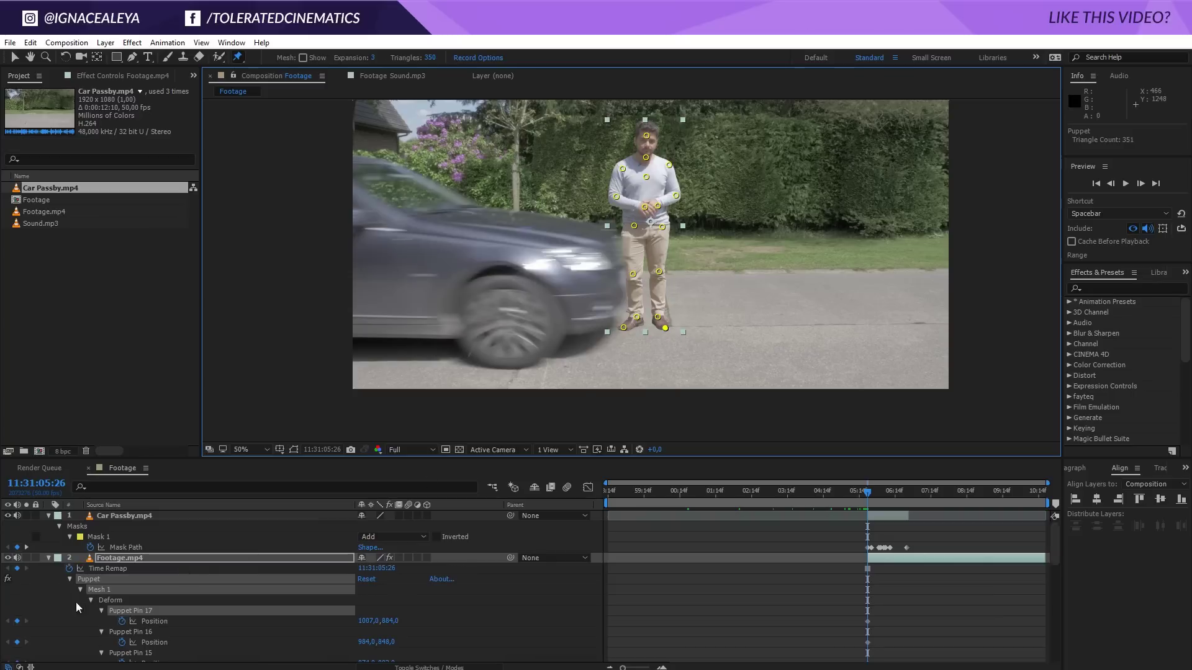
scroll(83, 628, down, 5)
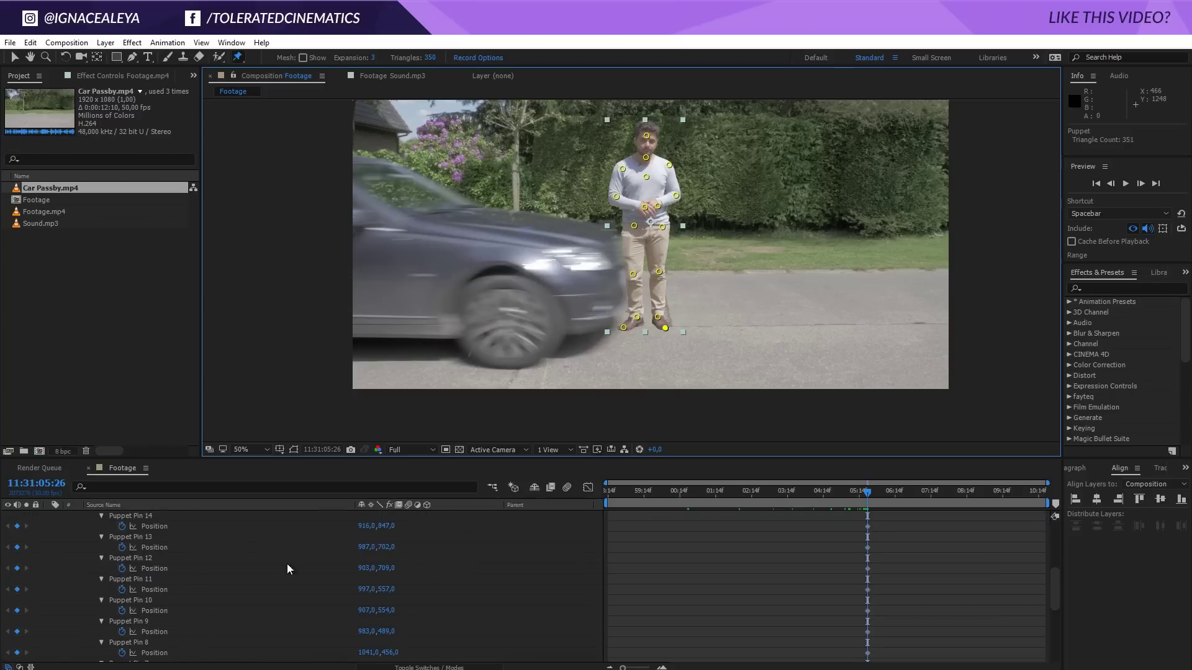
key(Page_Down)
key(Page_Down)
key(Page_Down)
key(v)
mouse_move(660, 272)
mouse_down()
mouse_move(689, 272)
mouse_move(679, 271)
mouse_up()
mouse_move(658, 316)
mouse_down()
mouse_move(675, 318)
mouse_move(663, 329)
mouse_up()
Move the frozen Footage.mp4 layer to the top of the layer stack and select its Puppet effect.
scroll(167, 580, up, 5)
drag(146, 559, 155, 515)
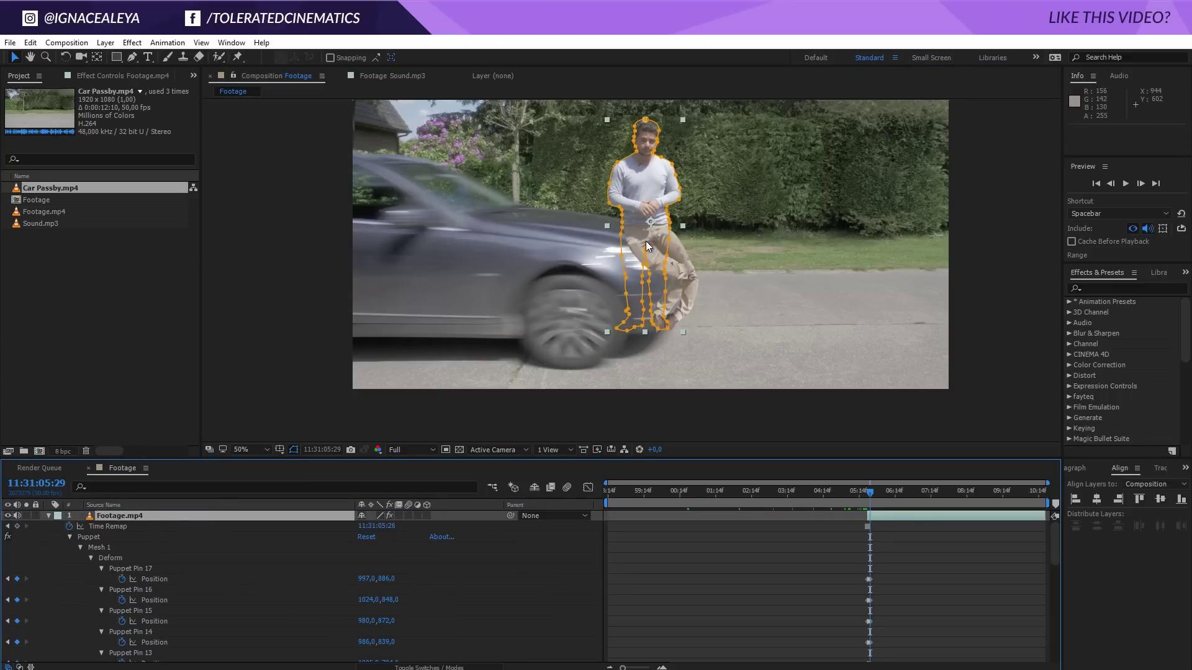
click(93, 75)
click(34, 101)
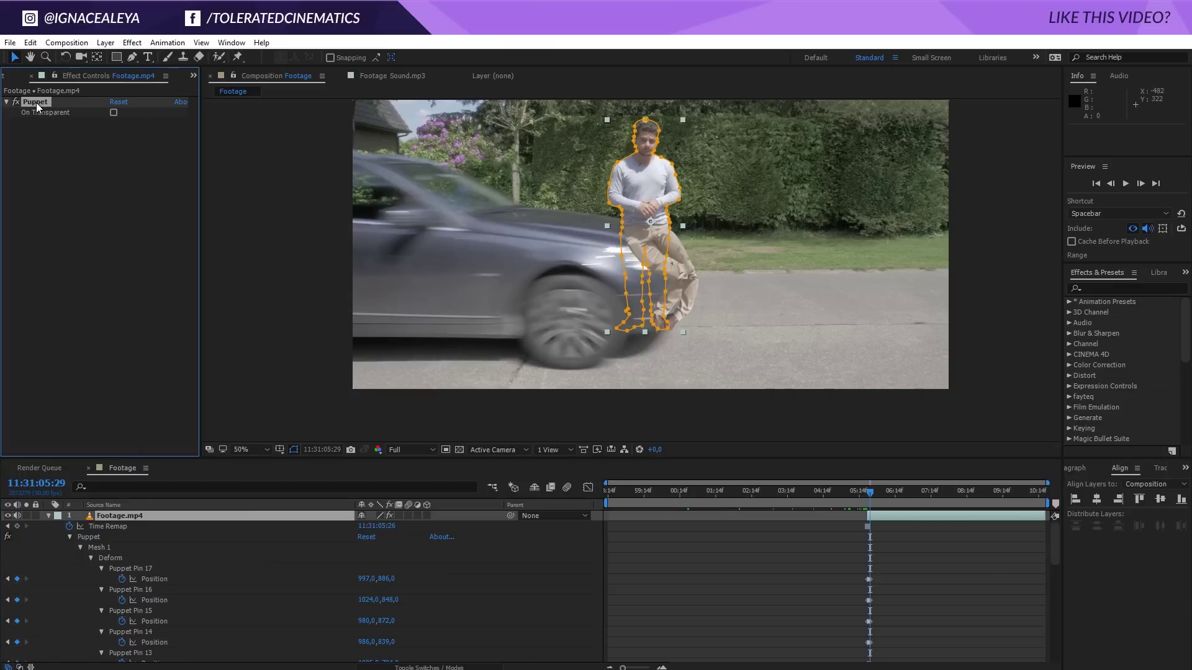
Bend the man's upper body over the car's hood and adjust his feet by repositioning the puppet pins at 11:31:05:29.
key(period)
drag(711, 188, 676, 268)
drag(582, 246, 665, 272)
drag(689, 341, 685, 357)
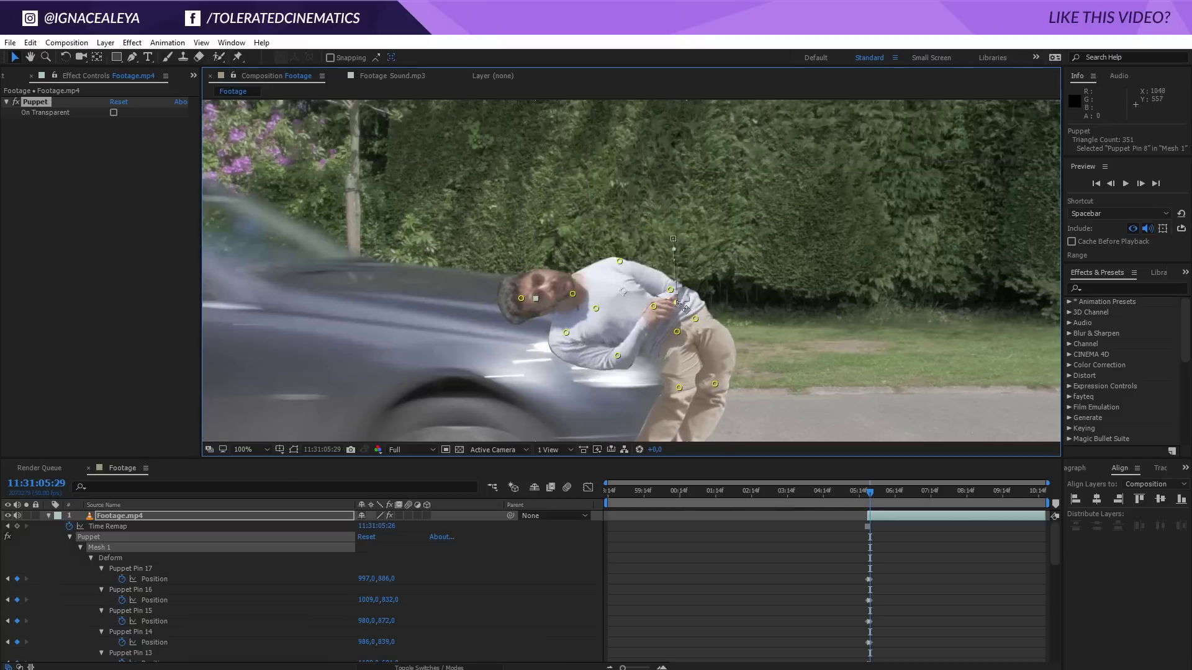
key(comma)
mouse_move(638, 362)
mouse_down()
mouse_move(640, 374)
mouse_move(645, 350)
mouse_move(626, 358)
mouse_move(647, 353)
mouse_up()
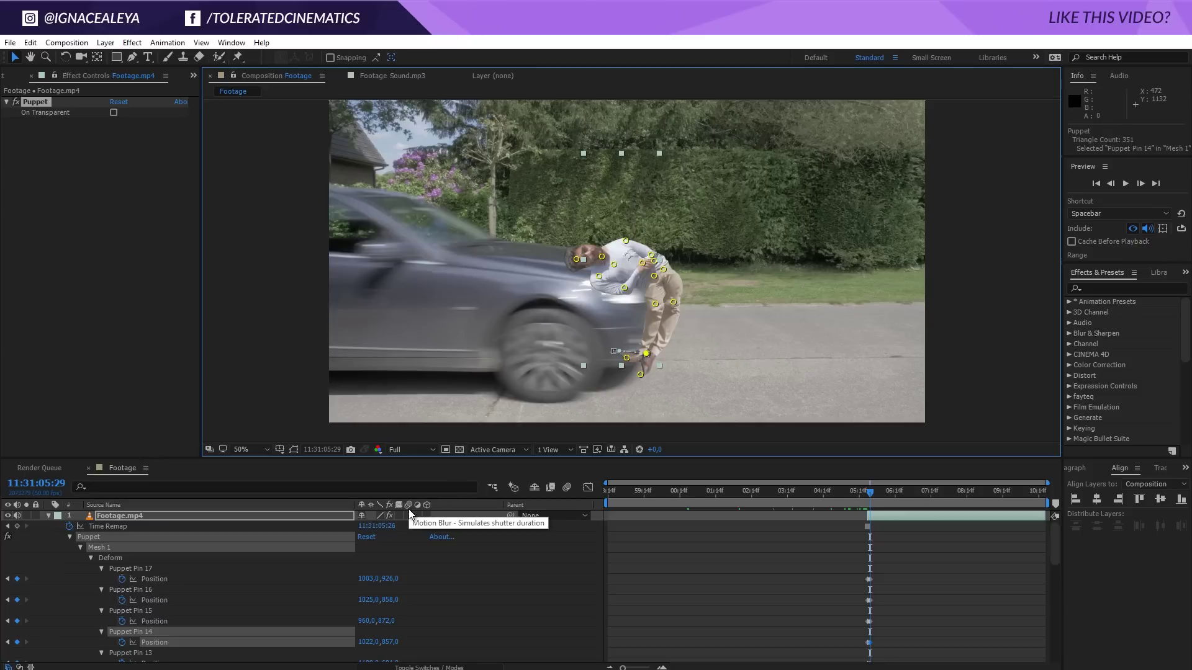
Turn on motion blur for the top Footage.mp4 layer and enable it for the whole composition.
click(428, 667)
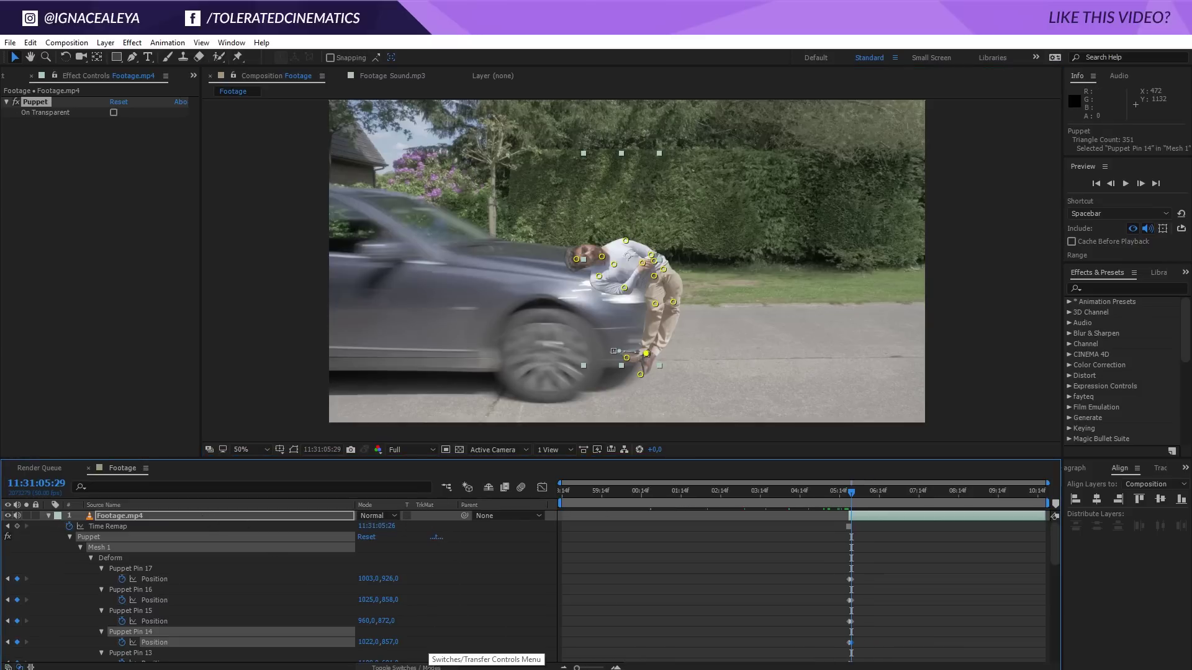
click(428, 667)
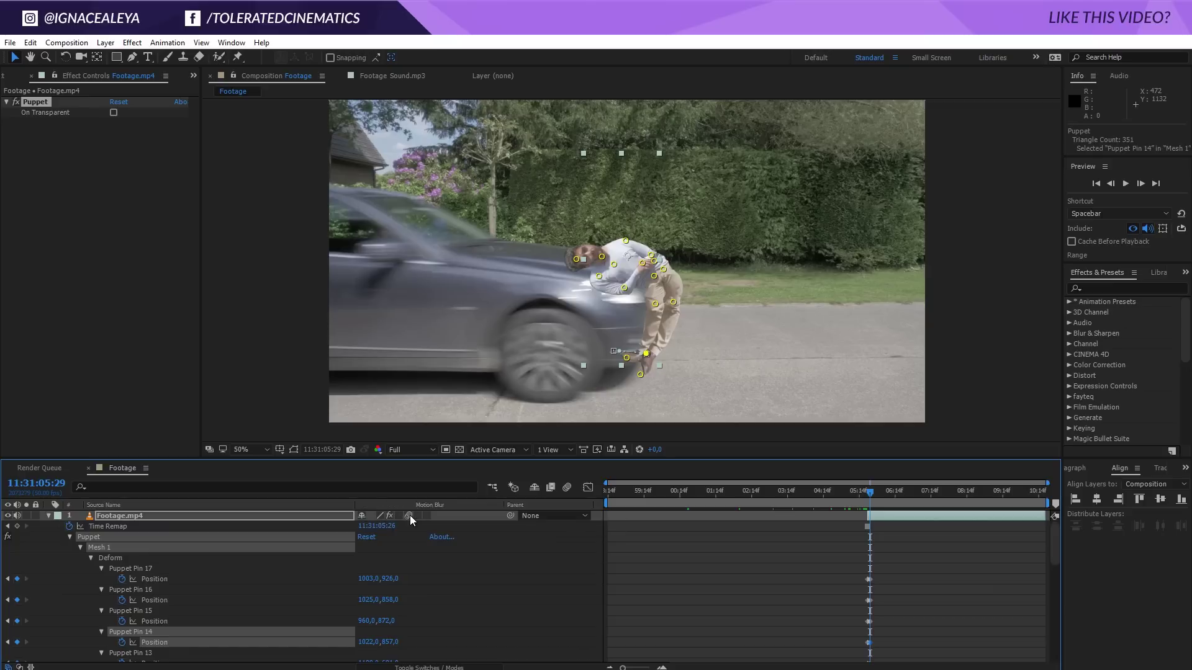
click(567, 488)
scroll(585, 258, up, 4)
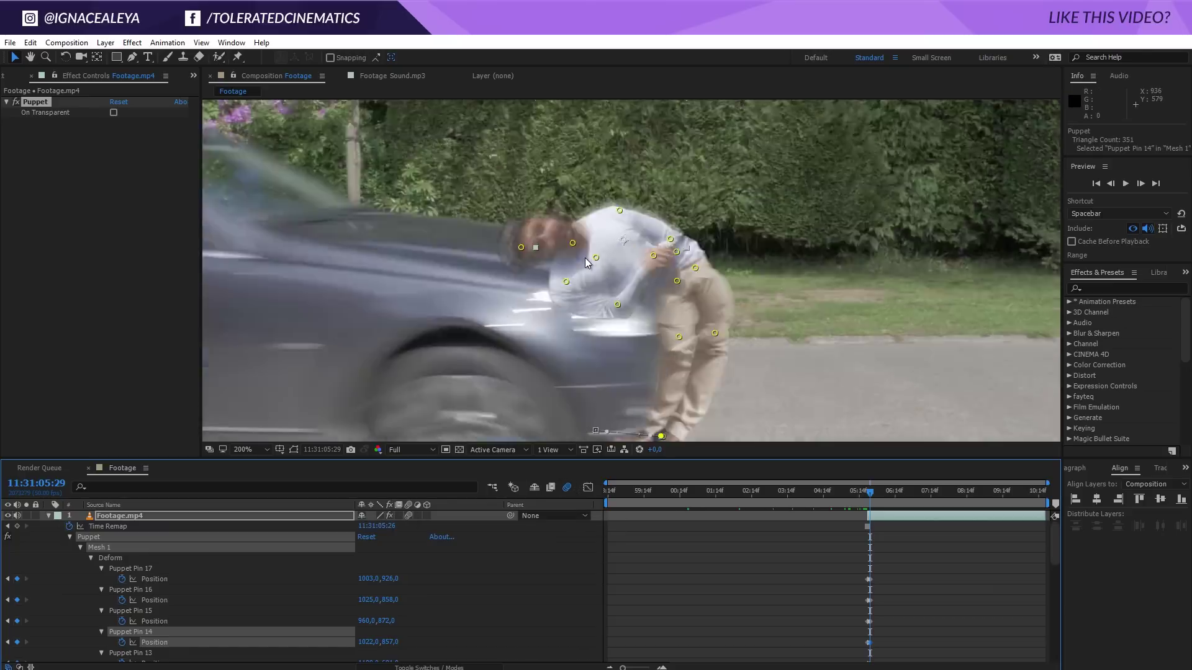
scroll(491, 335, down, 2)
Set a Position keyframe on the top Footage.mp4 layer at 11:31:05:29.
click(199, 517)
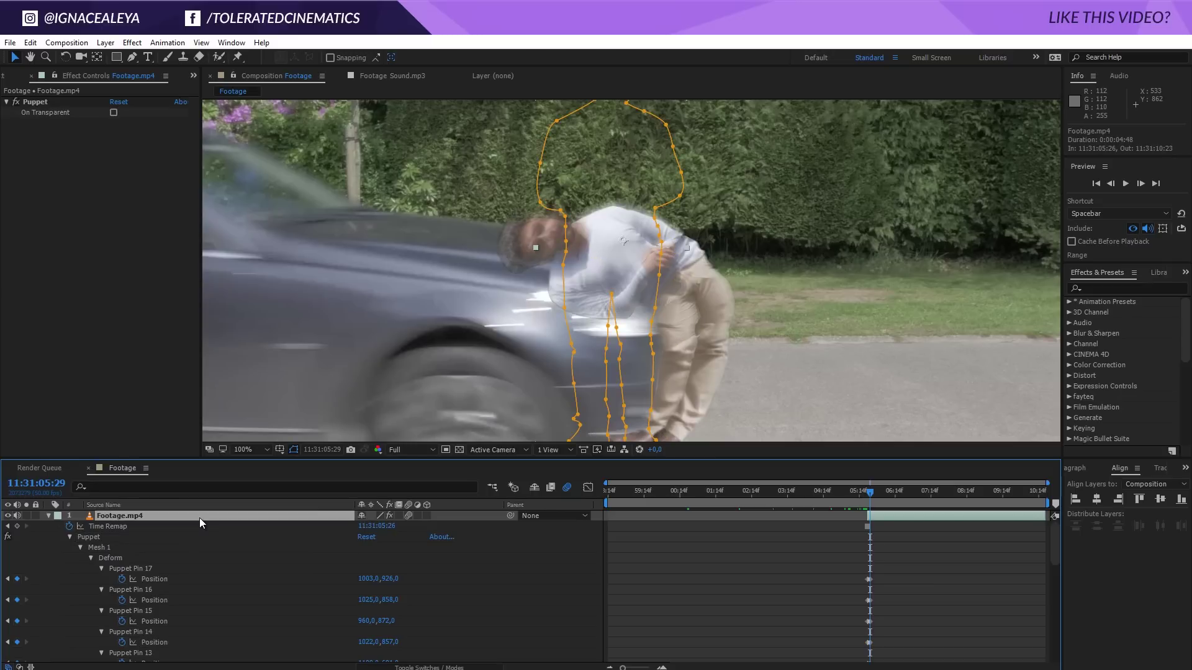
key(p)
click(79, 527)
At 11:31:06:01, move the bent man on the top Footage.mp4 layer out past the frame's right edge to position 2248, 628.
key(Page_Down)
key(Page_Down)
key(Page_Down)
key(Page_Down)
key(Page_Down)
key(Page_Down)
key(Page_Down)
key(Page_Down)
key(Page_Down)
key(Page_Down)
key(Page_Down)
key(Page_Down)
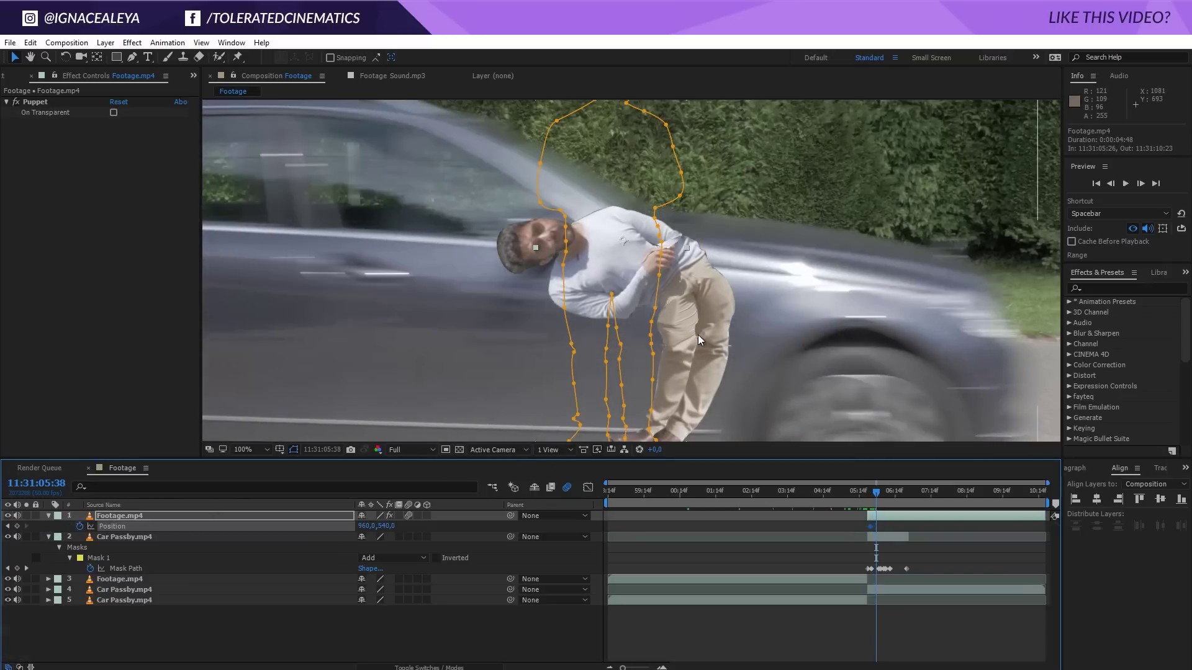
scroll(684, 340, down, 4)
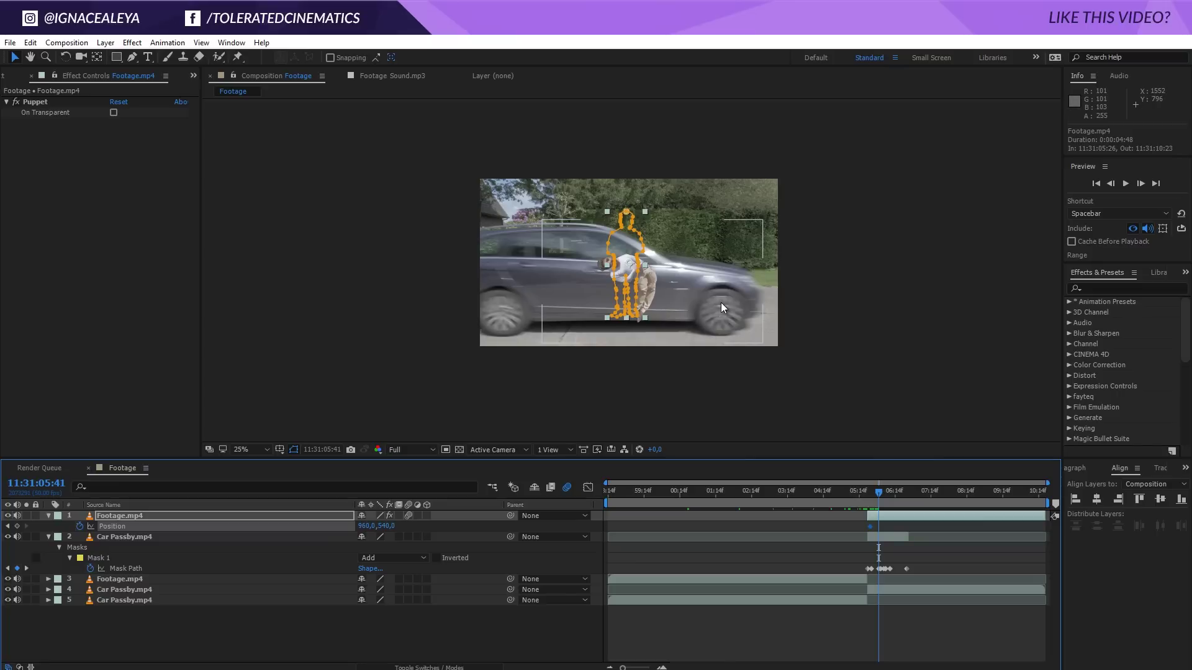
key(shift+Page_Down)
key(ctrl+z)
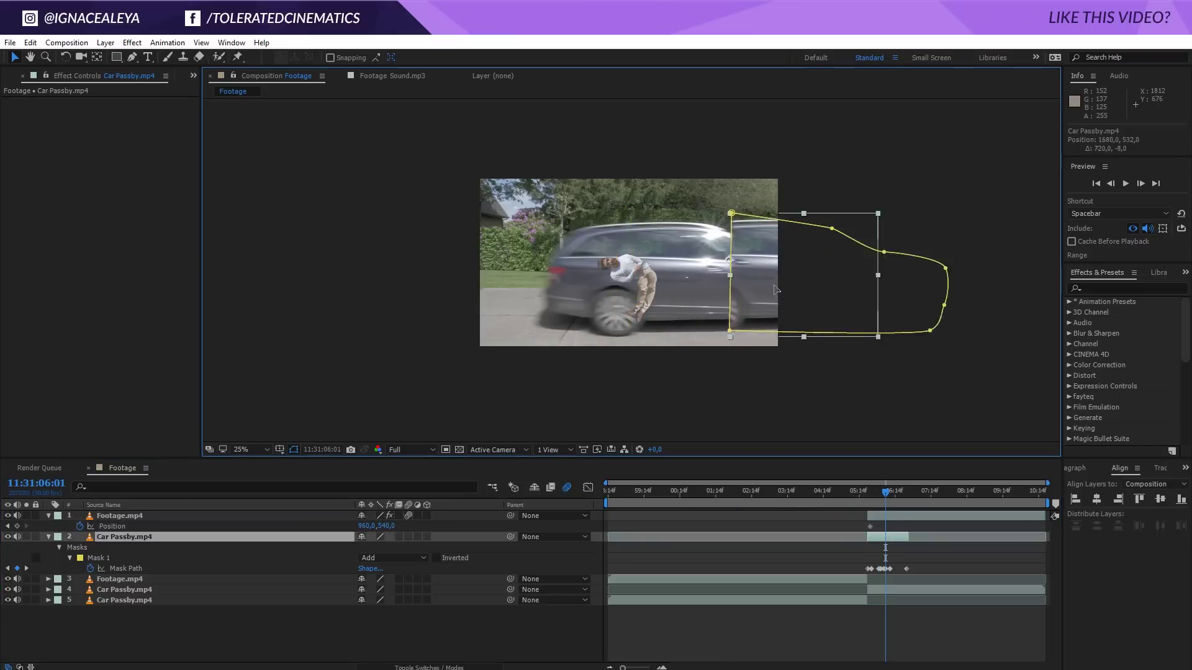
click(889, 515)
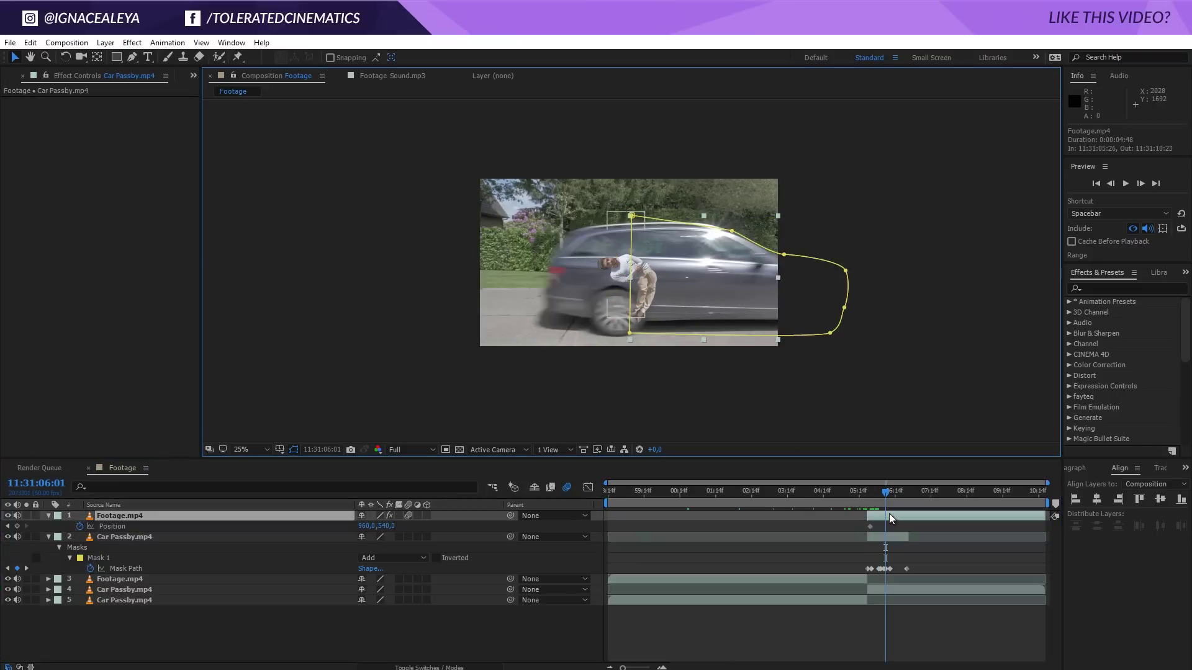
drag(625, 263, 826, 277)
At 11:31:05:44, reposition the man against the car's front at about 1956, 524.
key(Page_Up)
key(Page_Up)
key(Page_Up)
key(Page_Up)
key(Page_Up)
key(Page_Up)
key(Page_Up)
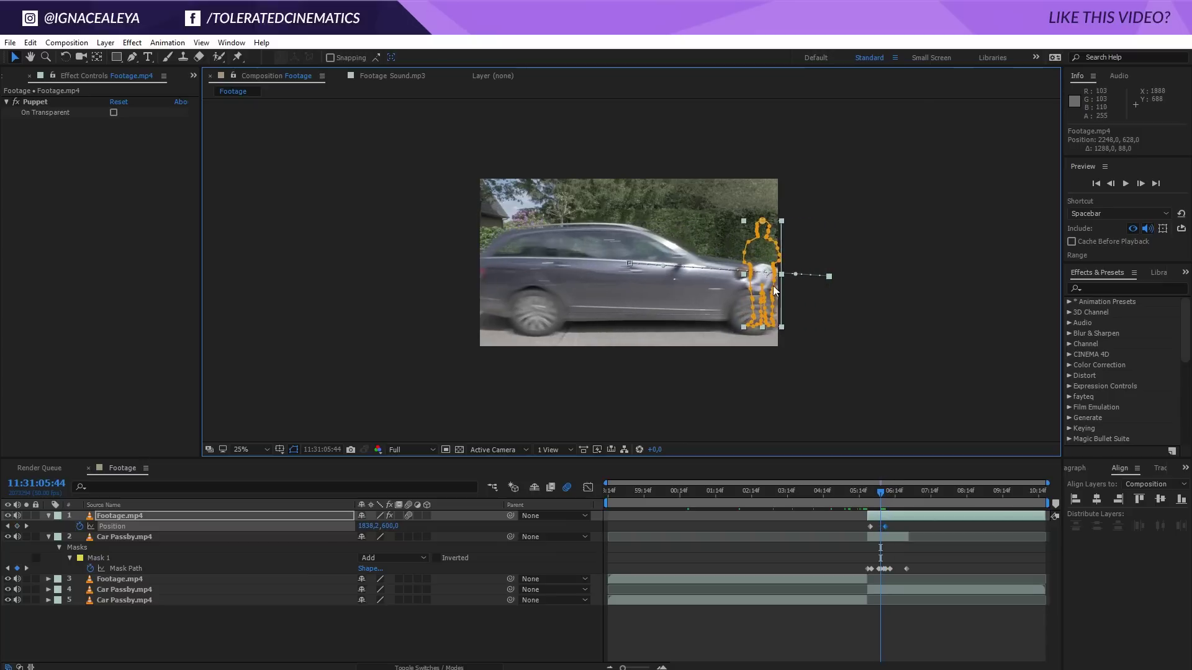
key(period)
drag(901, 297, 931, 273)
Go back several frames and align the man with the car's hood at position 1503.6, 548.9.
key(Page_Up)
key(Page_Up)
key(Page_Up)
key(Page_Up)
key(Page_Up)
key(Page_Up)
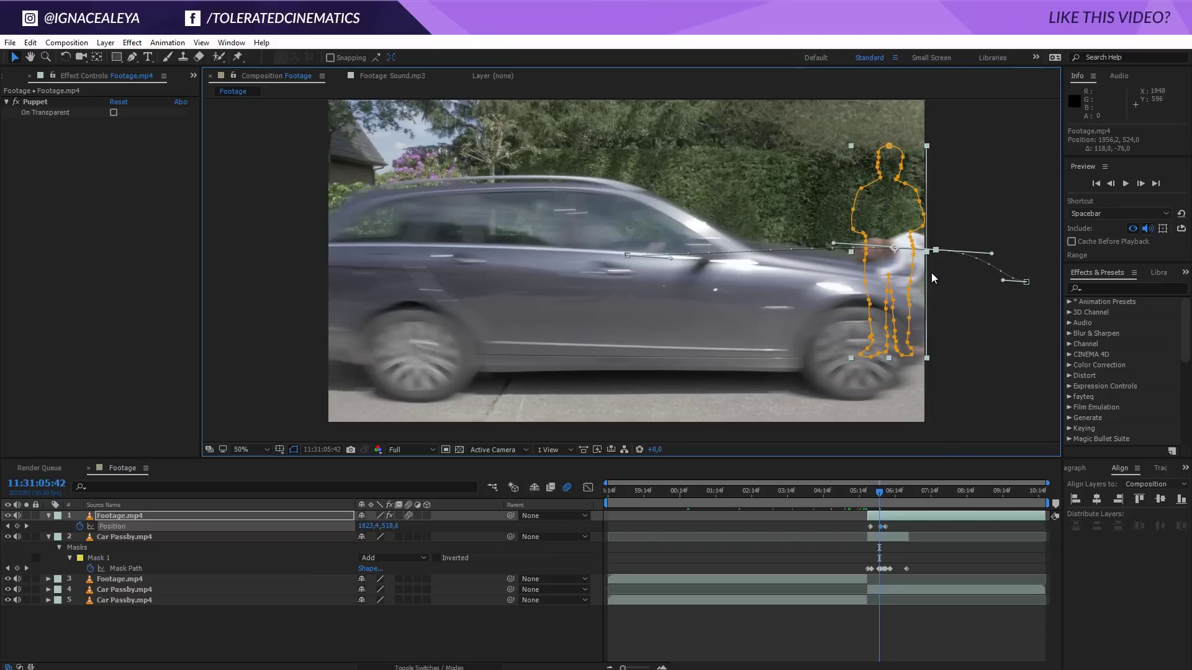
drag(810, 262, 794, 271)
Step through the frames up to 11:31:06:00 to check how the man travels with the car.
key(Page_Down)
key(Page_Down)
key(Page_Down)
key(Page_Down)
key(Page_Down)
key(Page_Down)
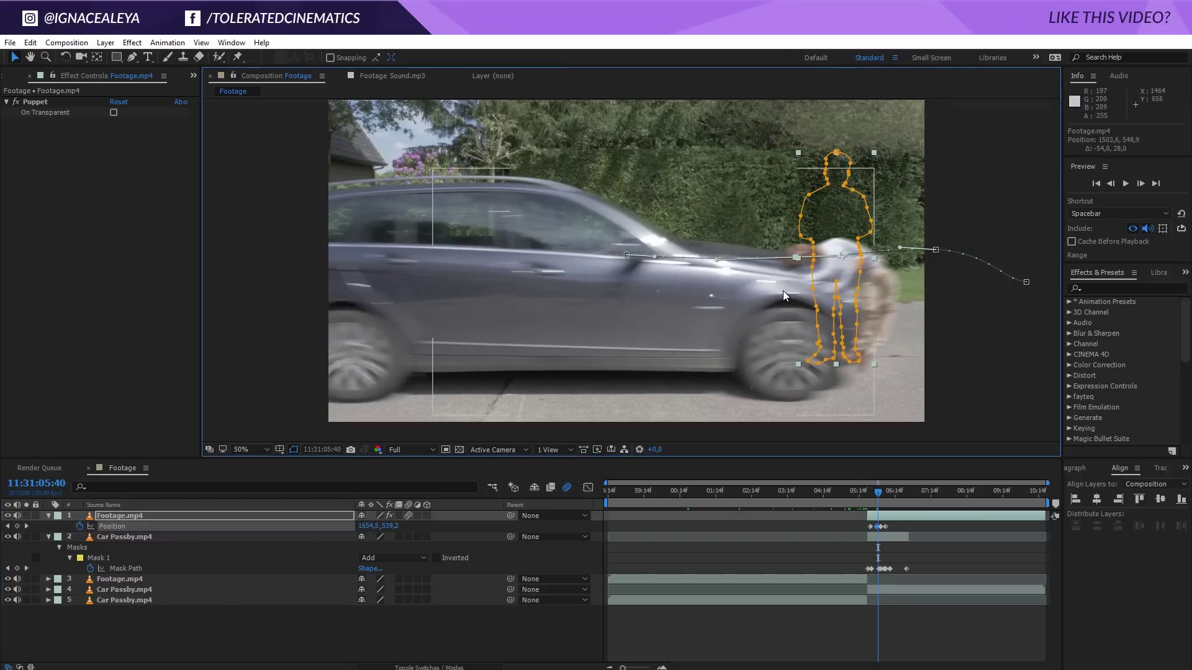
key(Page_Down)
key(Page_Down)
key(Page_Down)
key(Page_Down)
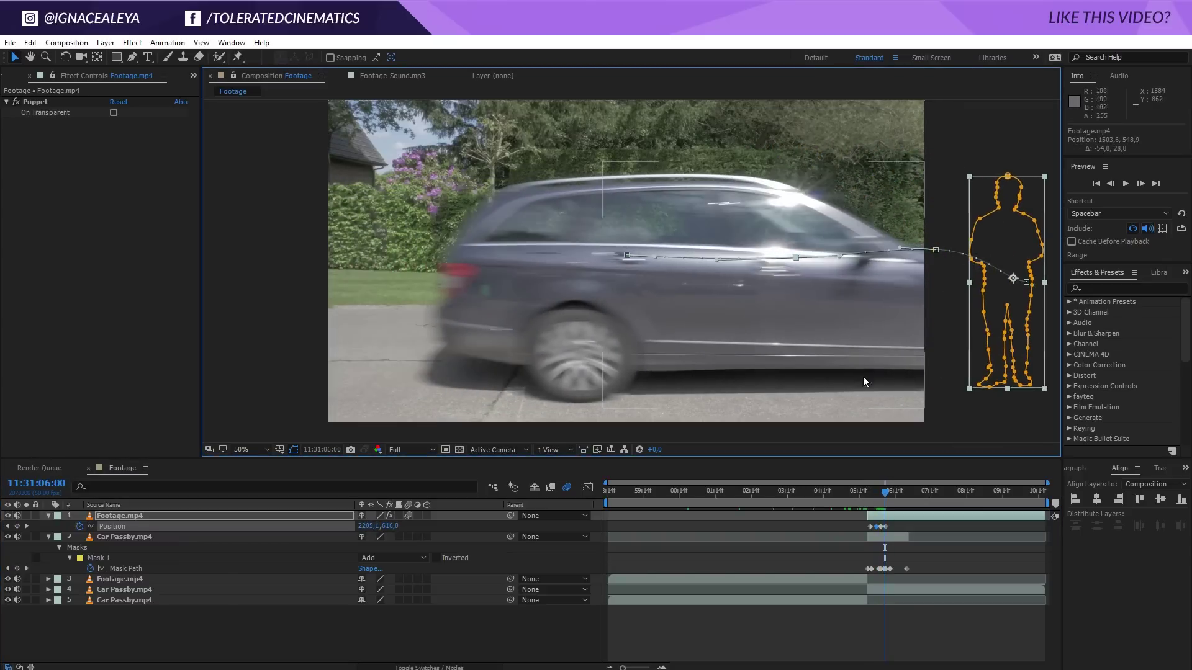
Set the work area from 11:31:04:06 to 11:31:07:17 and play back the impact.
click(845, 492)
drag(844, 494, 817, 498)
key(b)
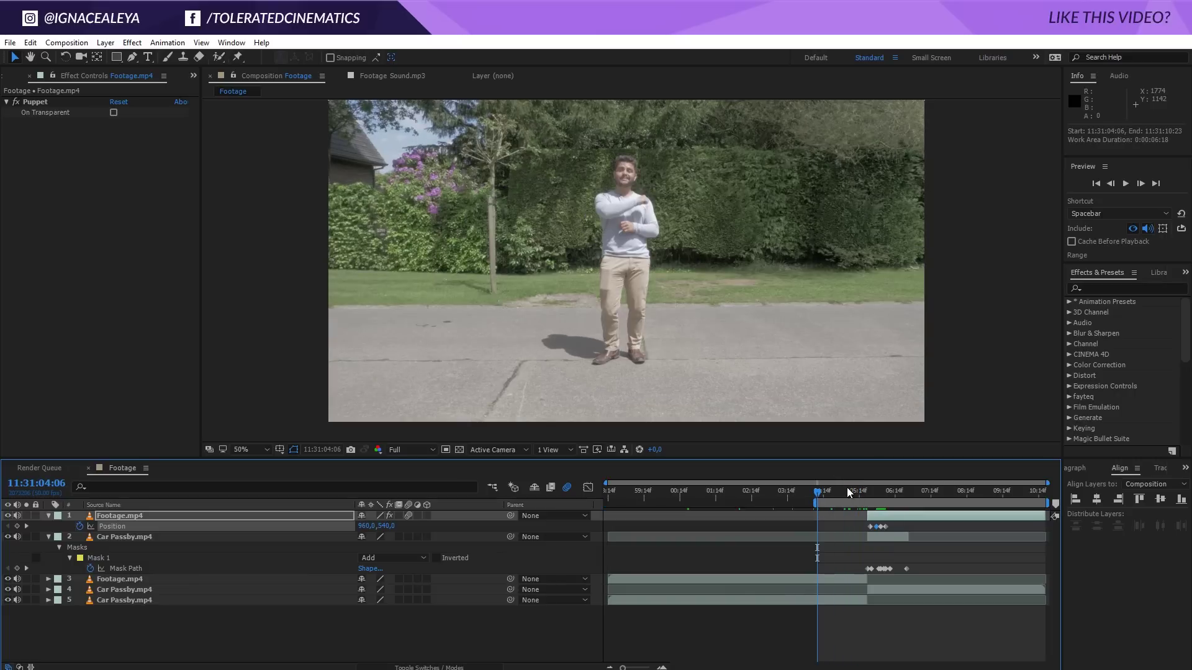
click(934, 492)
key(n)
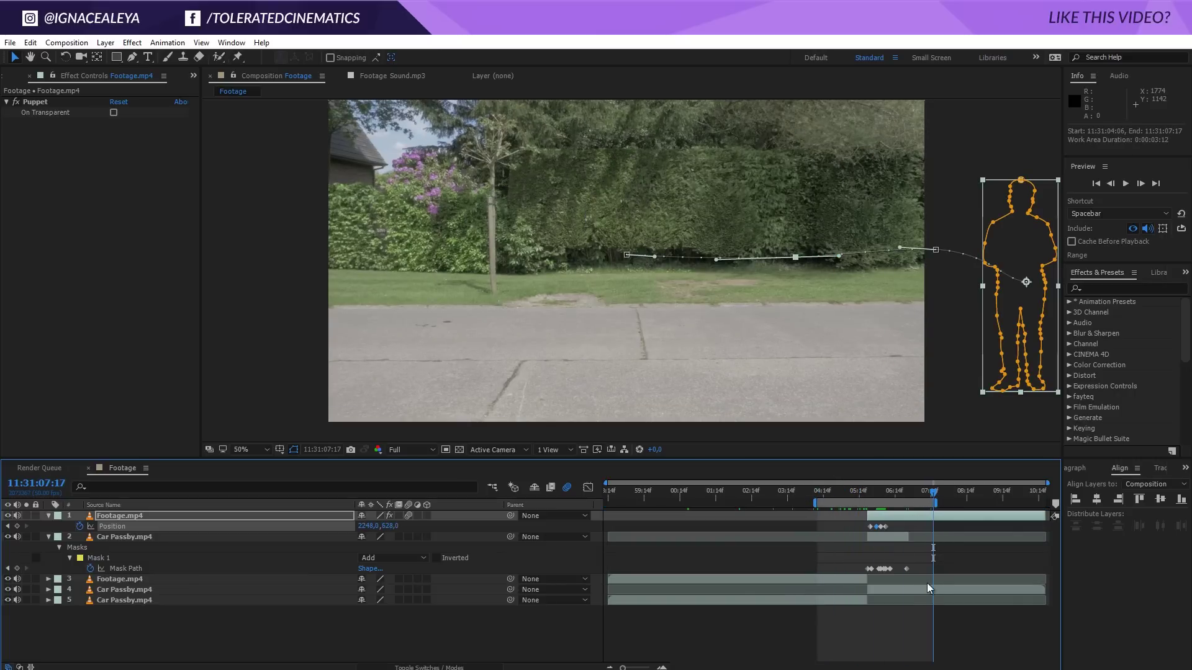
mouse_move(882, 494)
mouse_down()
mouse_move(869, 495)
mouse_move(906, 495)
mouse_move(892, 499)
mouse_up()
key(space)
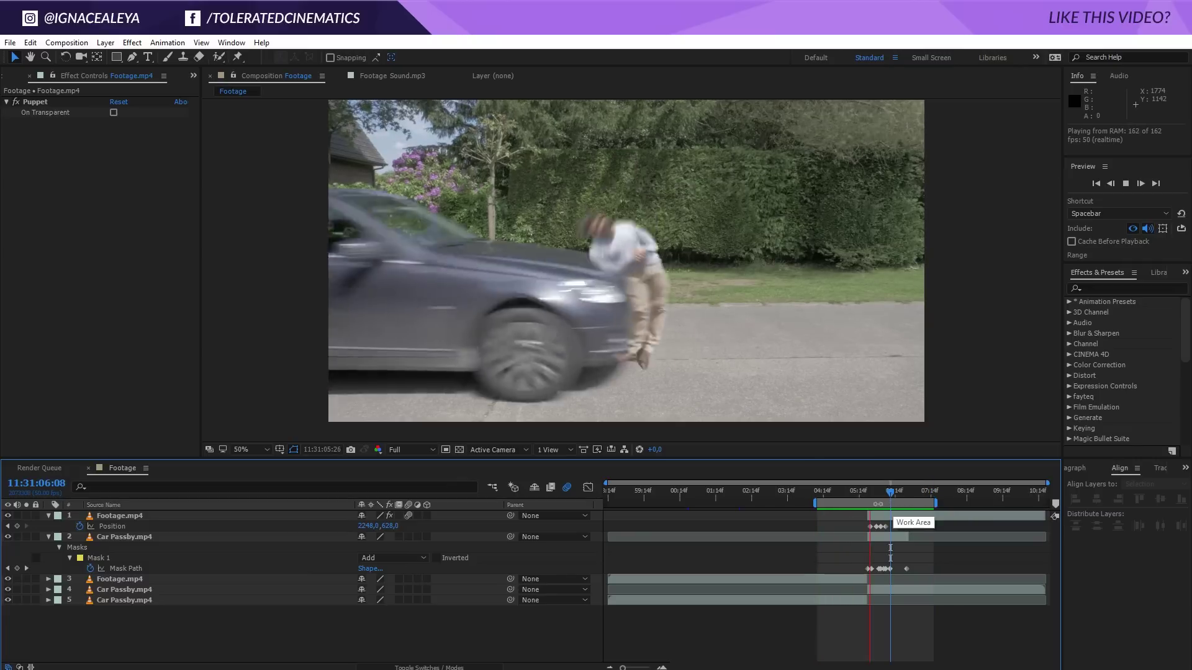
key(space)
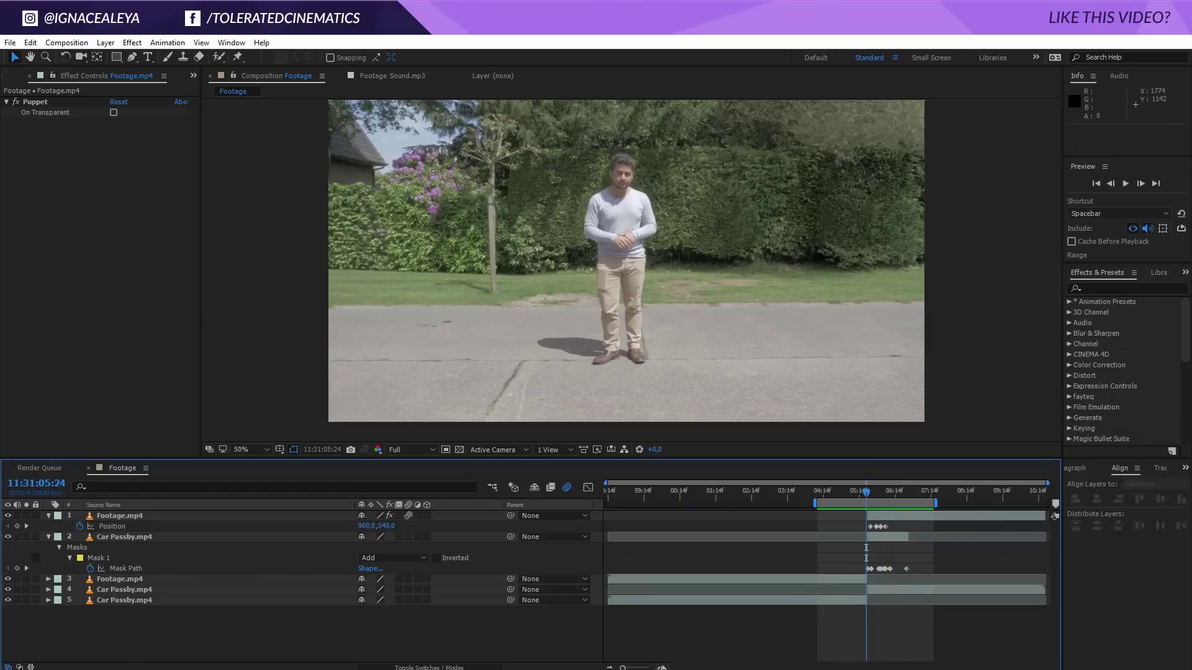
Examine the impact frame by frame from 11:31:05:24 to 11:31:05:32.
key(equal)
key(equal)
key(equal)
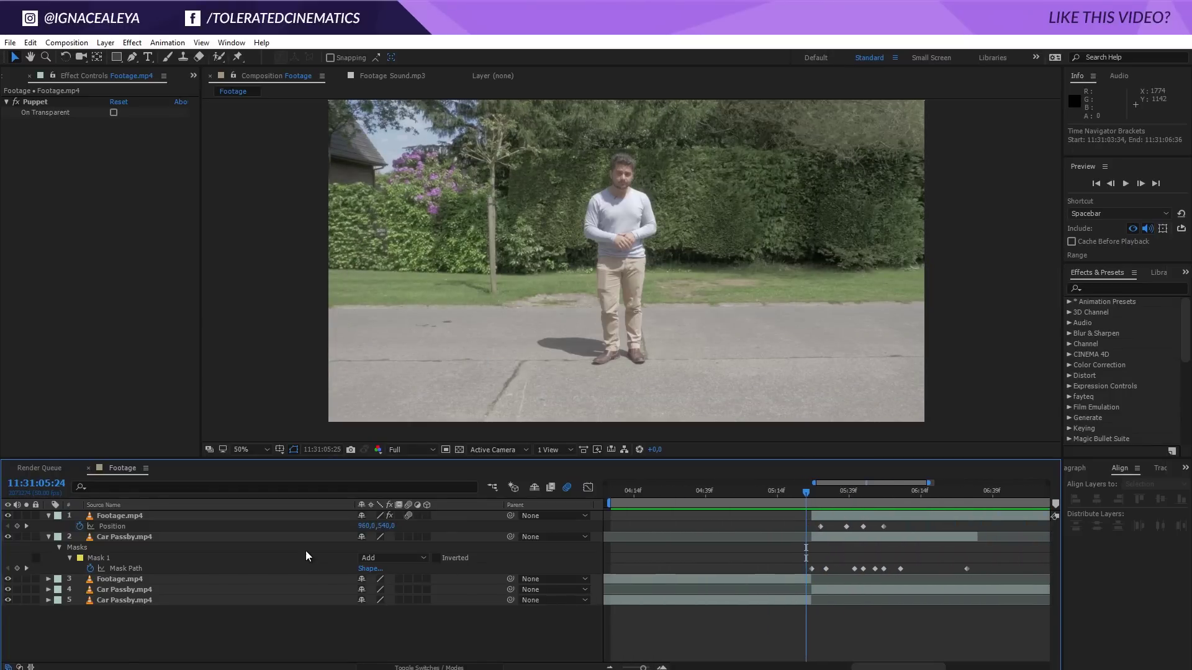
key(Page_Down)
key(Page_Down)
key(Page_Down)
key(Page_Down)
key(Page_Down)
key(Page_Down)
key(Page_Down)
key(Page_Down)
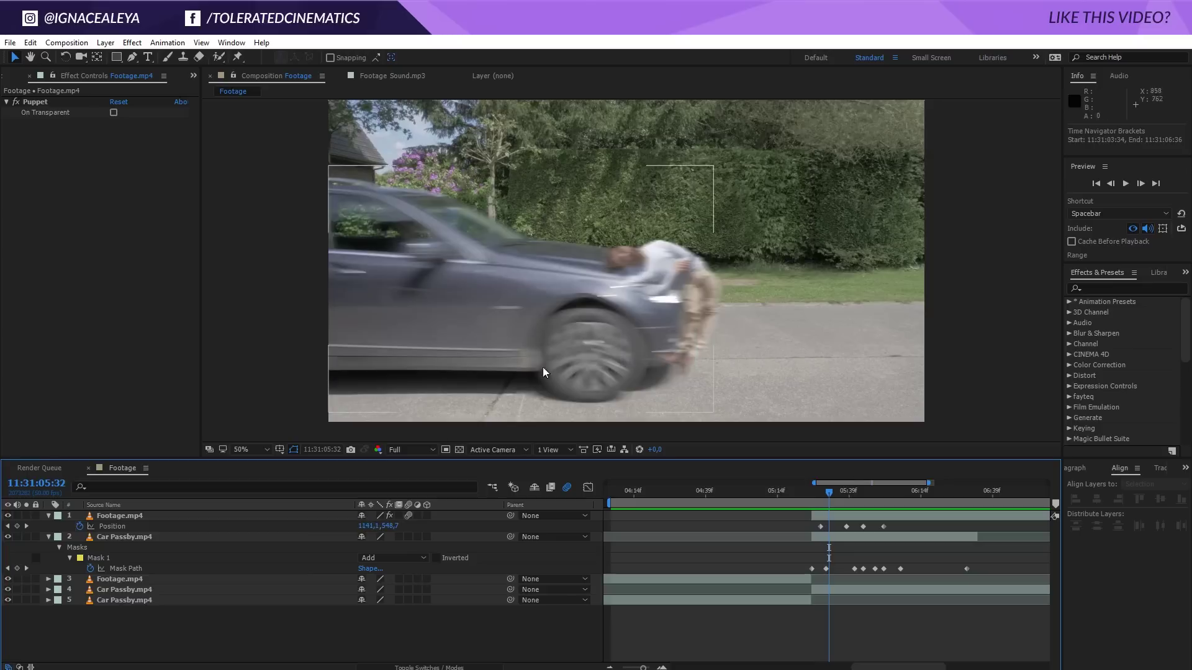
Reveal the top Footage.mp4 layer's keyframes, select all puppet pin keyframes at 11:31:05:29 and shift them a few frames later.
click(120, 538)
click(129, 517)
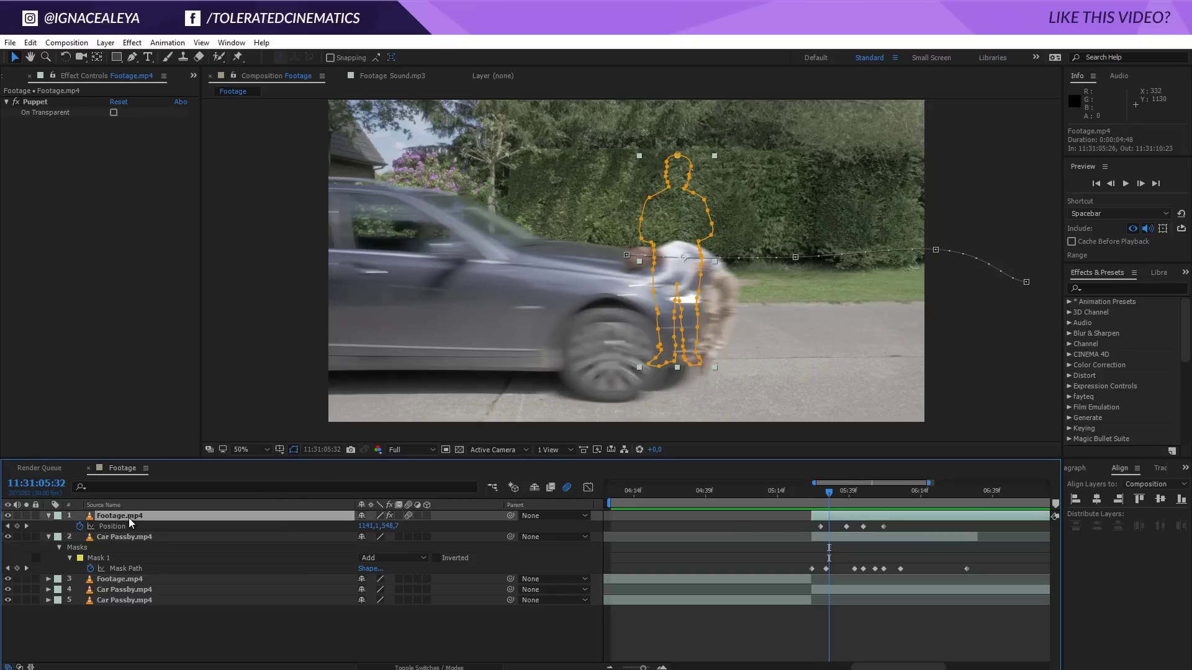
key(u)
scroll(844, 584, down, 10)
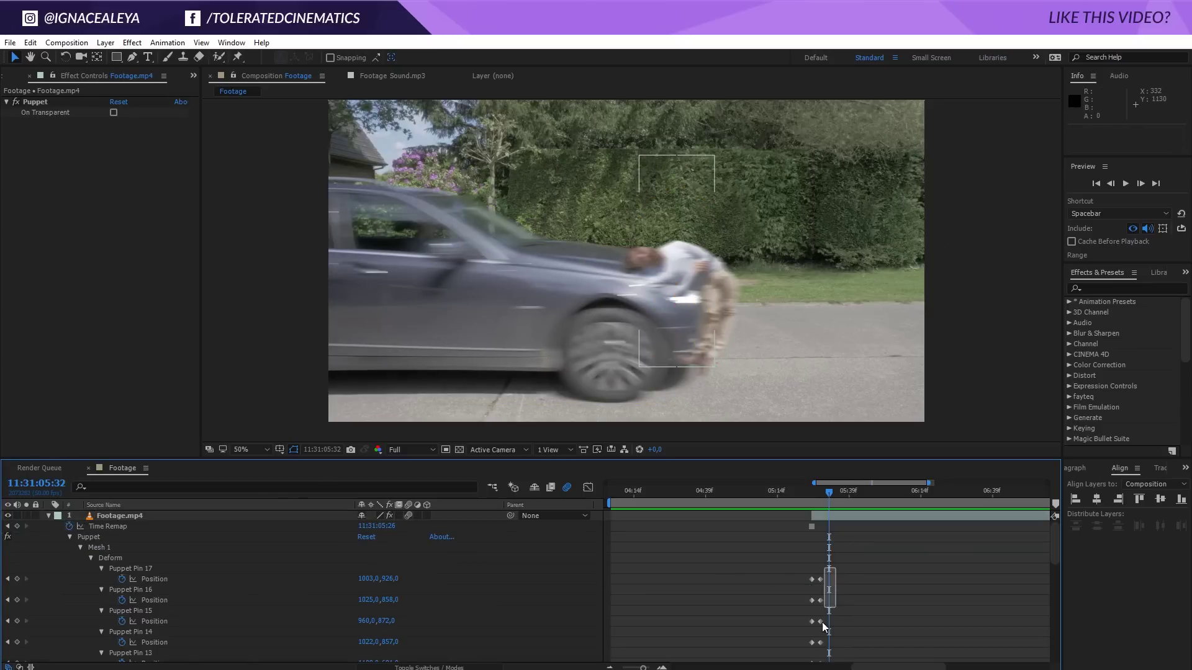
click(824, 597)
mouse_move(823, 601)
mouse_down()
mouse_move(818, 514)
mouse_move(824, 588)
mouse_up()
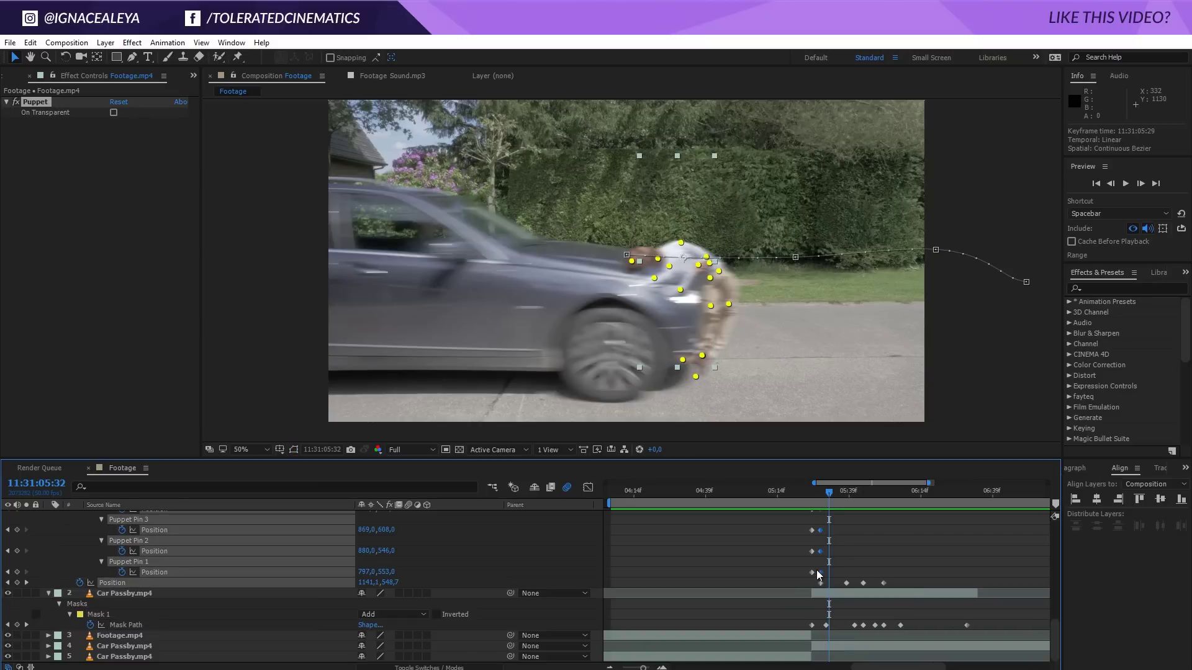
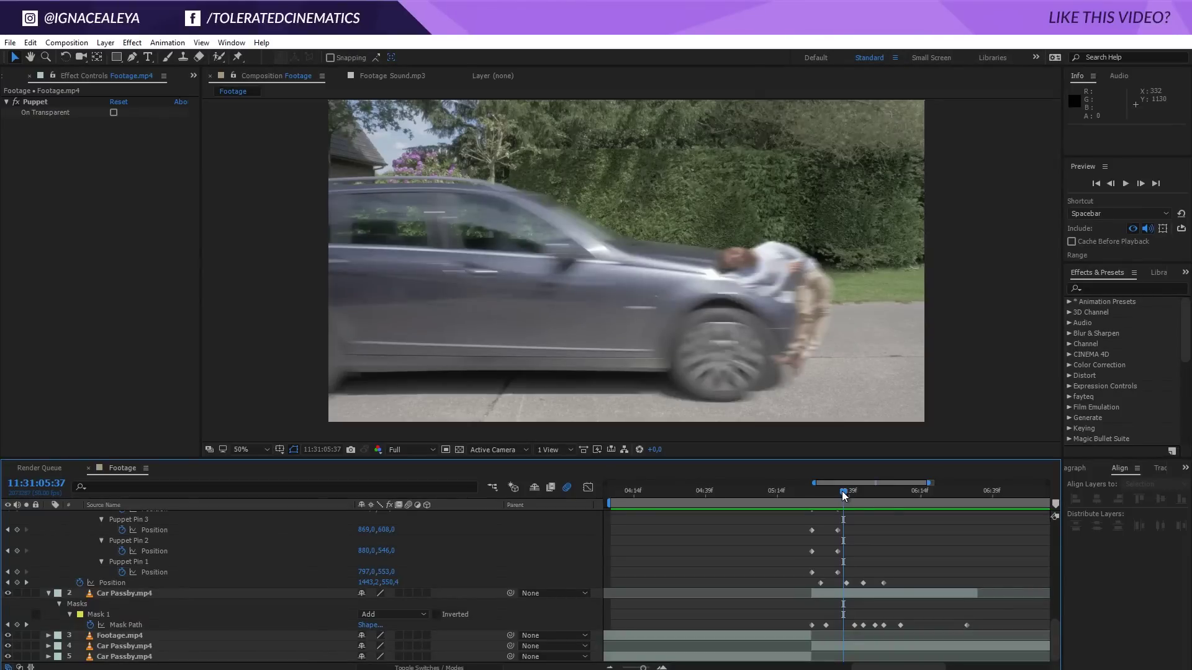
Collapse the layer properties and pre-compose all five layers into a composition named Car Hit Comp.
scroll(218, 576, up, 5)
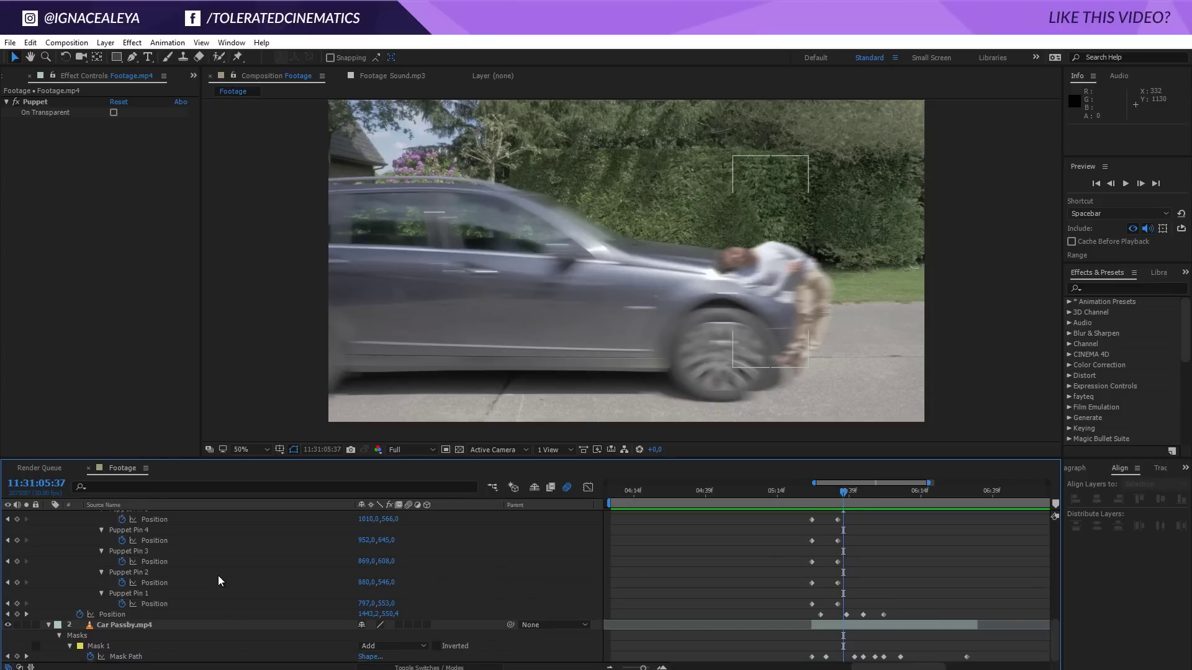
scroll(124, 539, up, 5)
click(109, 517)
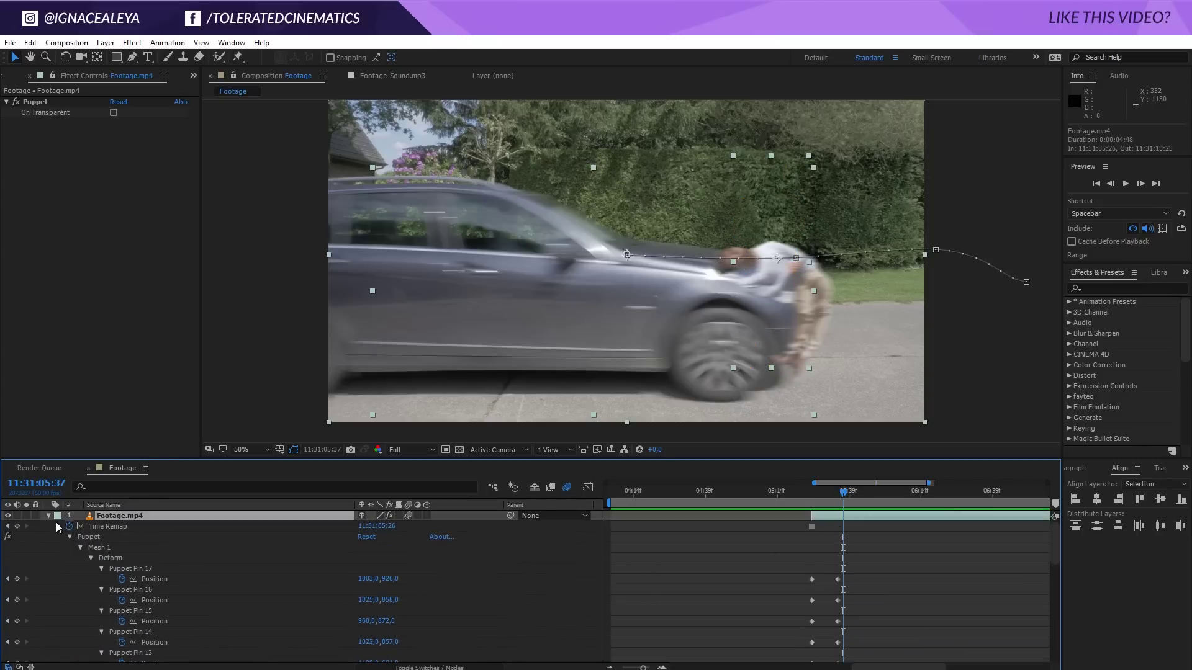
click(49, 515)
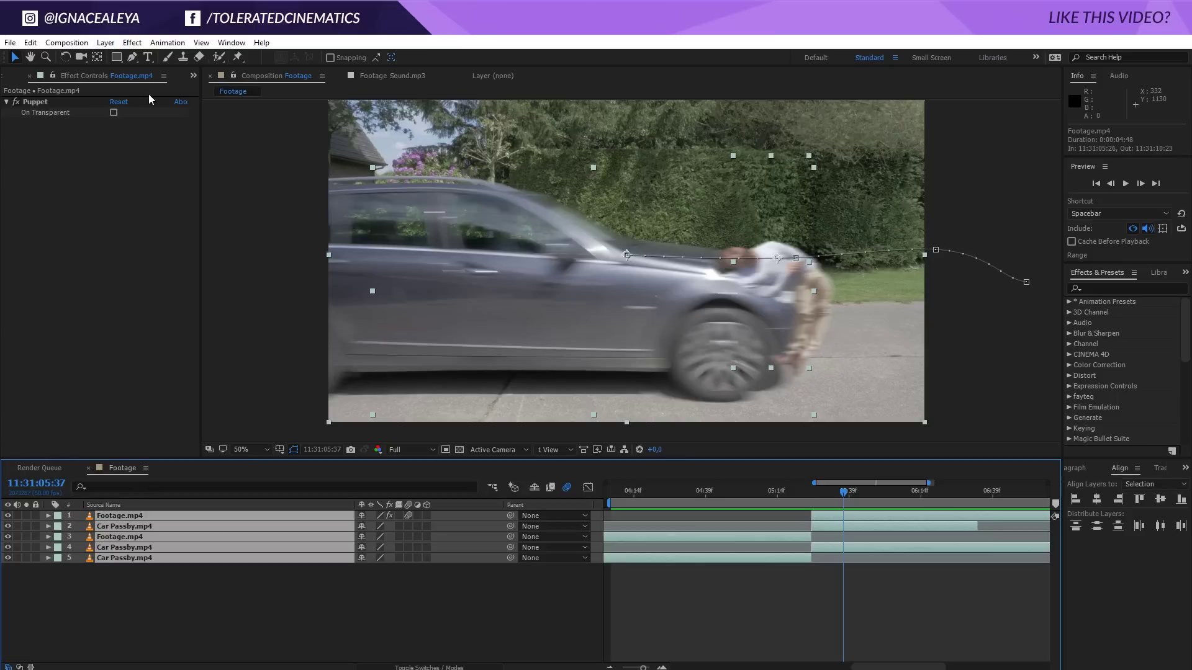
click(106, 42)
click(62, 507)
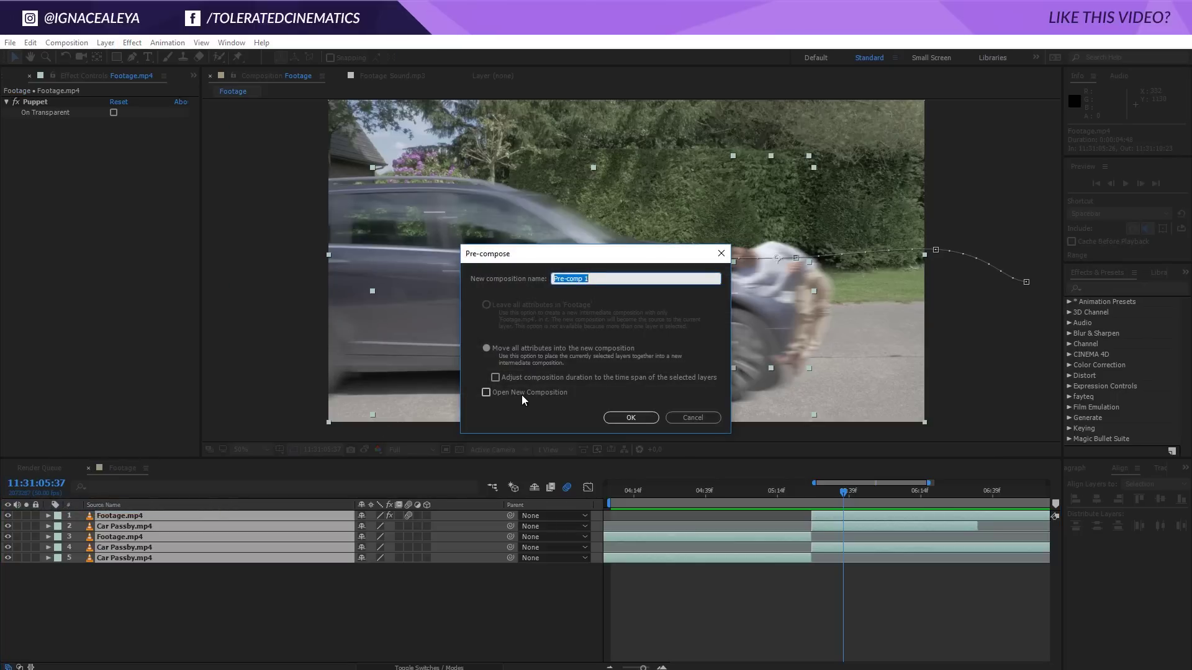
key(BackSpace)
text(Car Hit Comp)
key(Return)
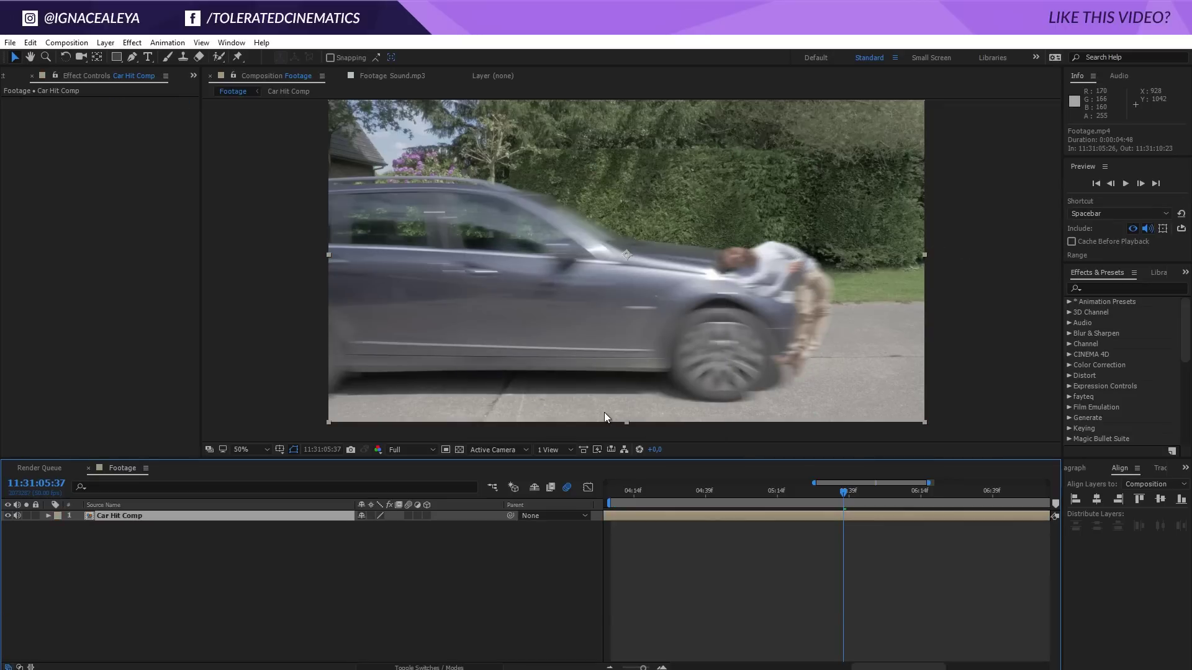
Inside Car Hit Comp, extend the start of the masked Car Passby.mp4 layer back to 11:30:58:14, and preview the Footage composition.
drag(839, 494, 815, 525)
double_click(818, 516)
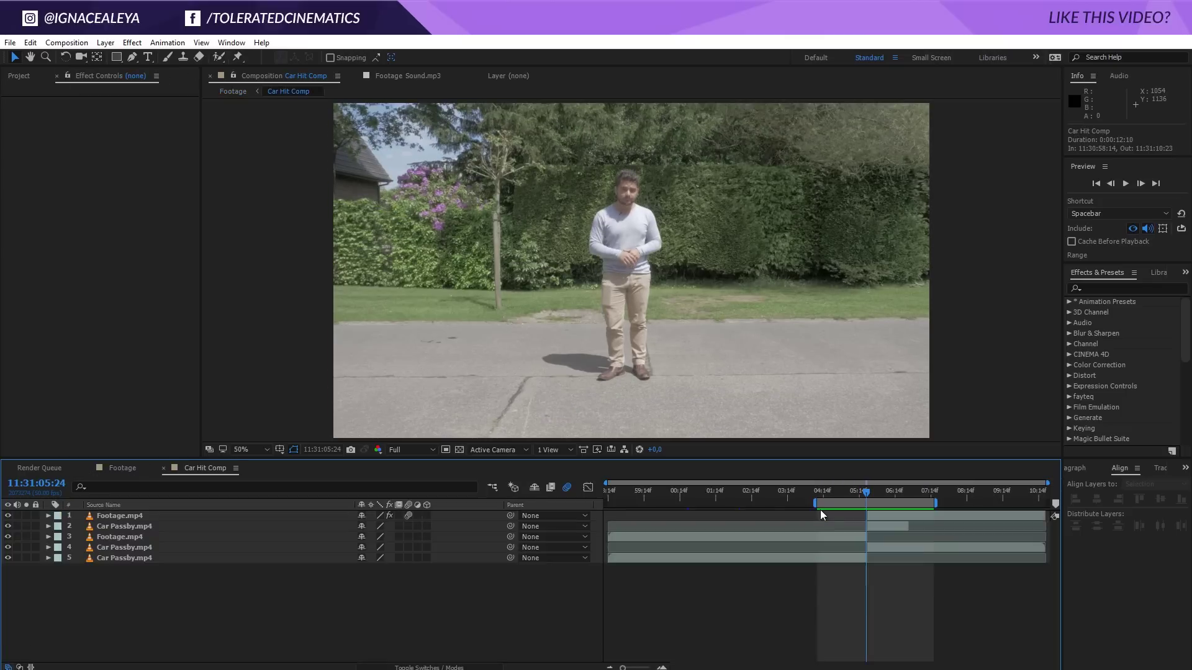
click(825, 538)
click(140, 558)
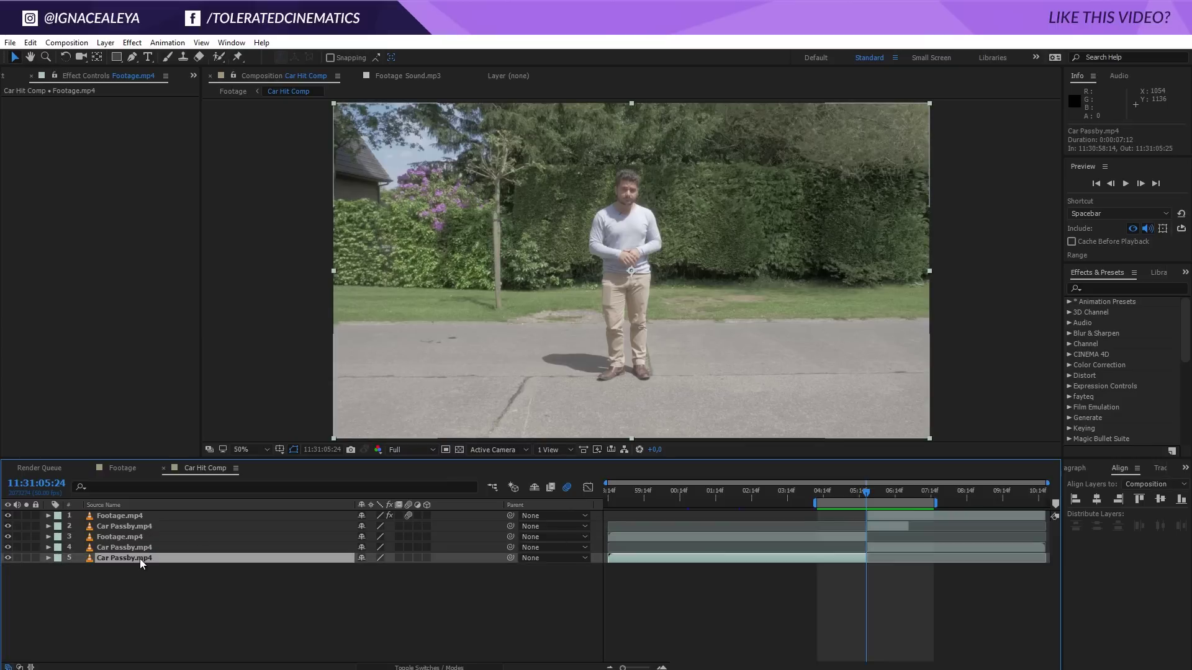
drag(866, 528, 663, 505)
mouse_move(861, 495)
mouse_down()
mouse_move(840, 491)
mouse_move(859, 493)
mouse_up()
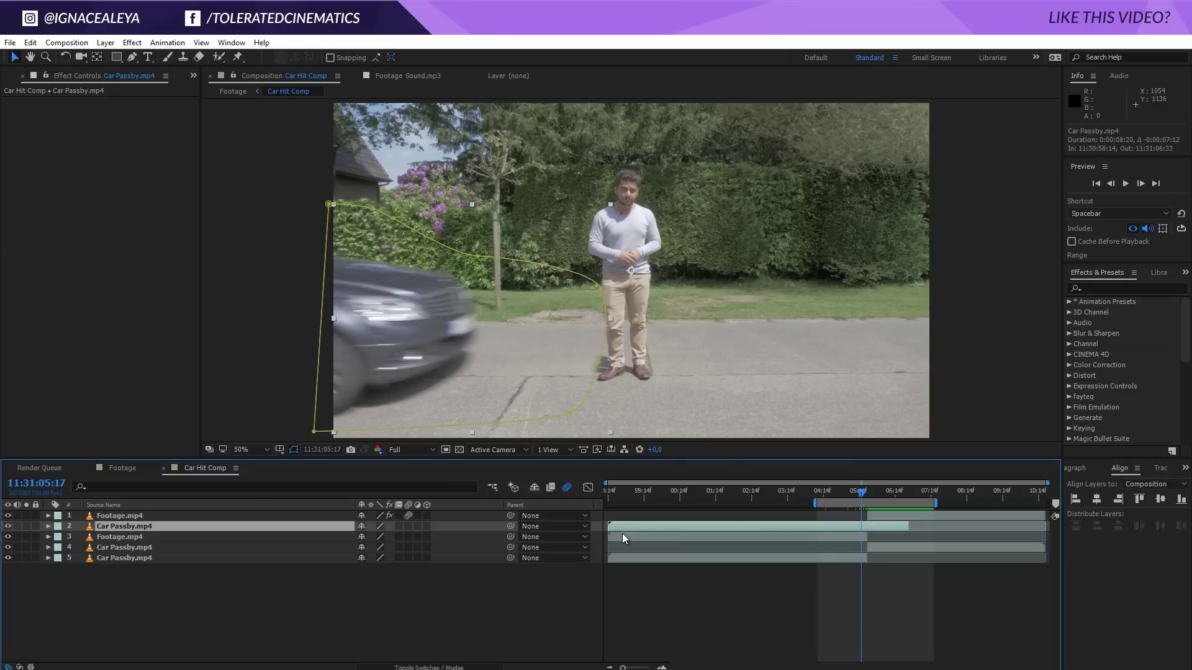
click(119, 468)
key(space)
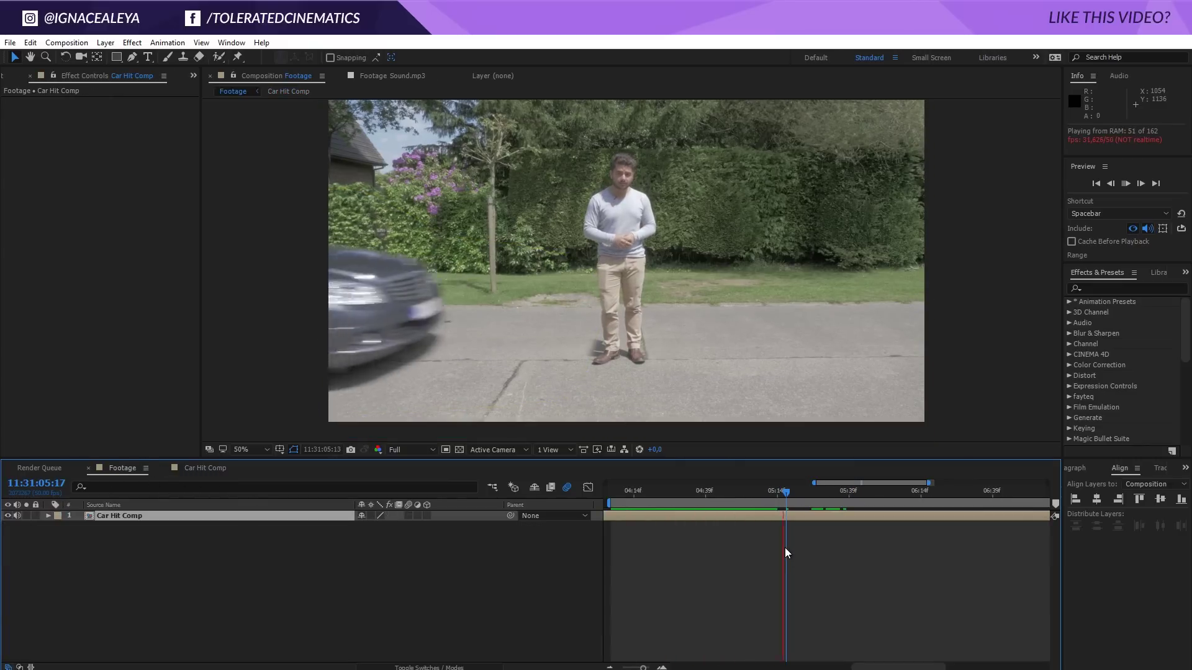
Enable time remapping on the Car Hit Comp layer and add a Time Remap keyframe at 11:31:05:05, just before the car enters.
drag(785, 493, 754, 505)
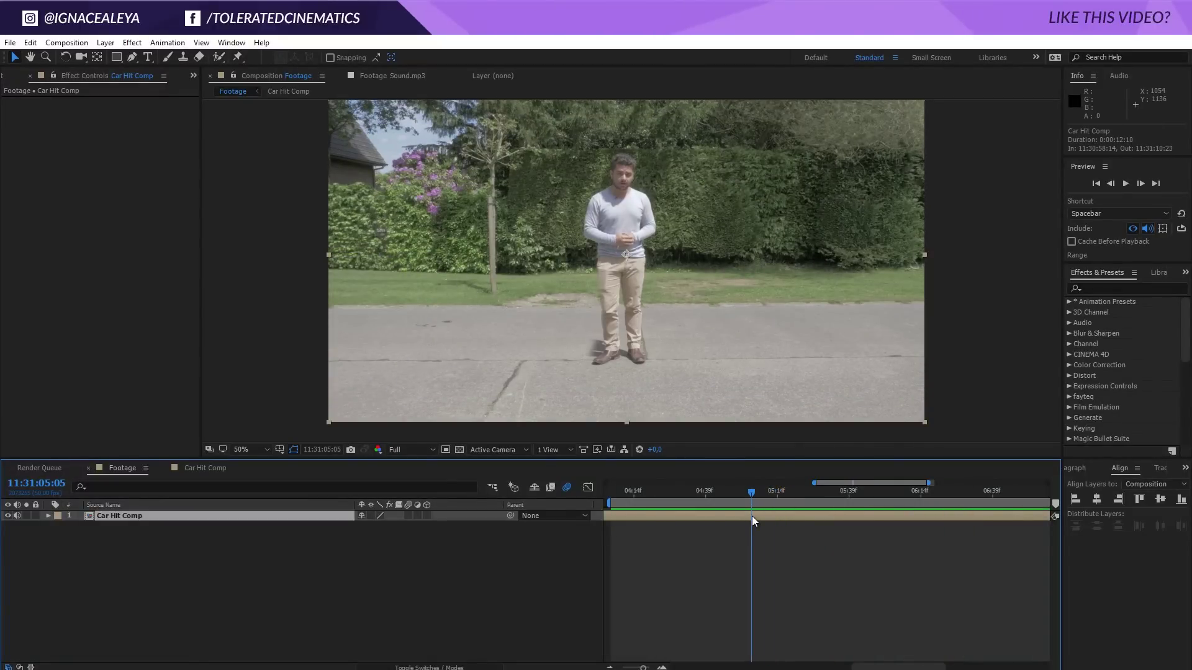
right_click(751, 516)
mouse_move(807, 247)
click(683, 248)
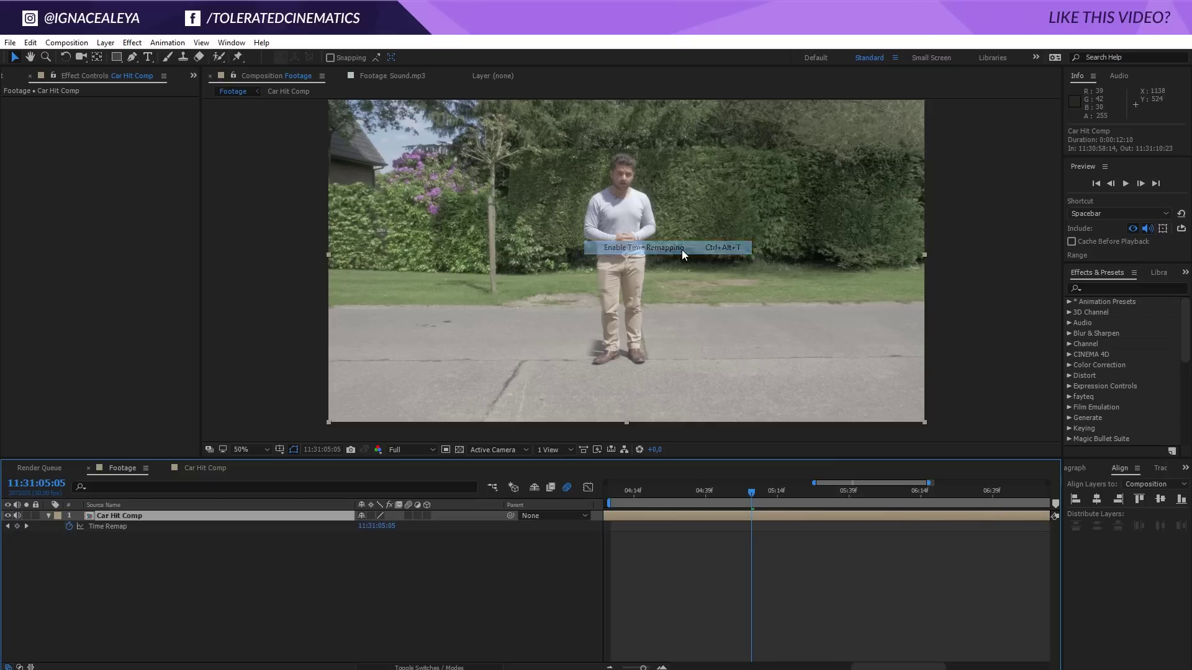
click(22, 527)
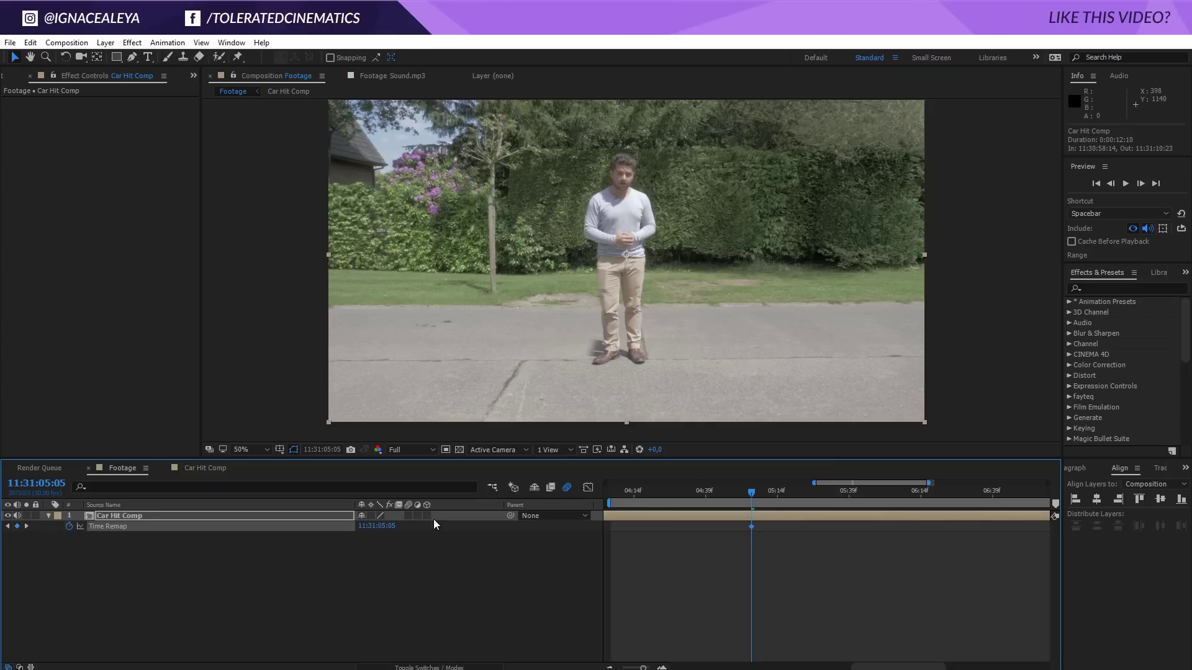
Add a Time Remap keyframe at 11:31:06:29, and shift it together with the final keyframe earlier so the final one sits at 11:31:09:34.
drag(750, 493, 964, 504)
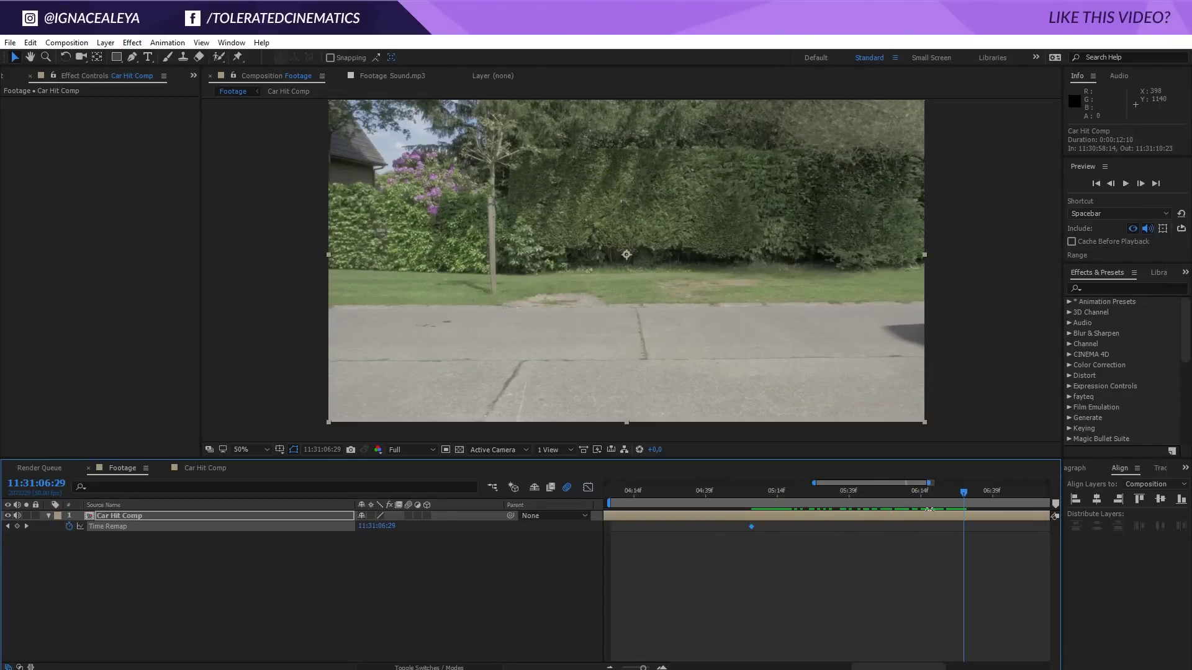
click(17, 527)
drag(929, 483, 1049, 484)
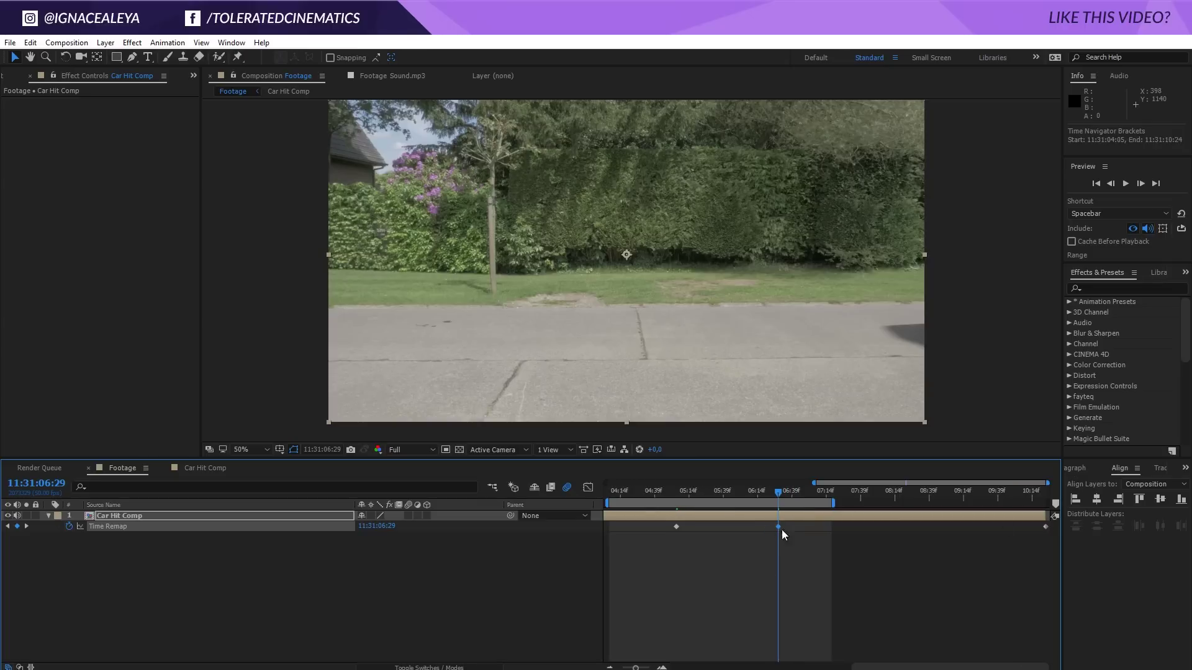
drag(767, 534, 992, 527)
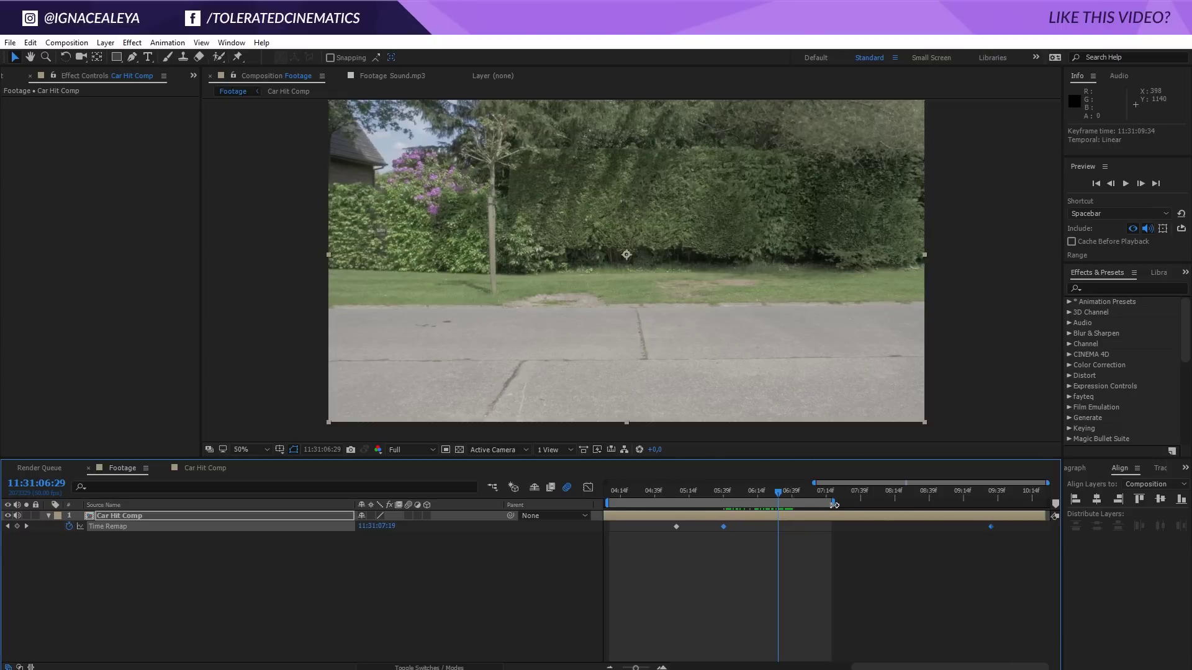
Extend the work area's end to 11:31:09:33 and preview the time-remapped impact.
drag(834, 505, 988, 529)
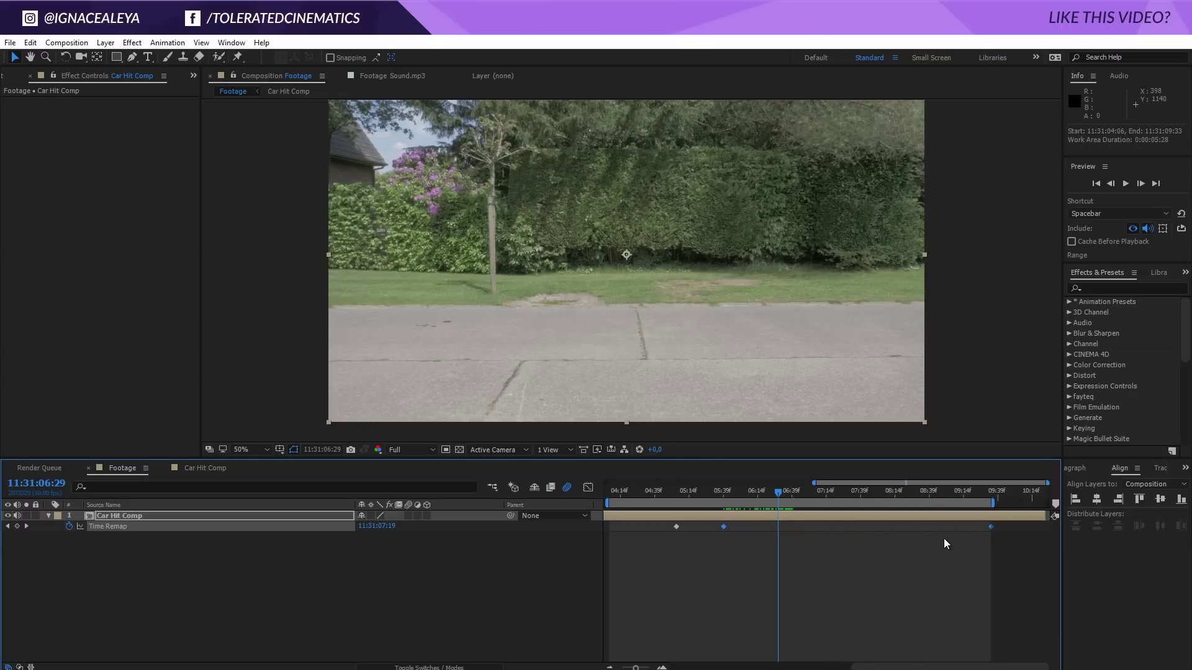
key(space)
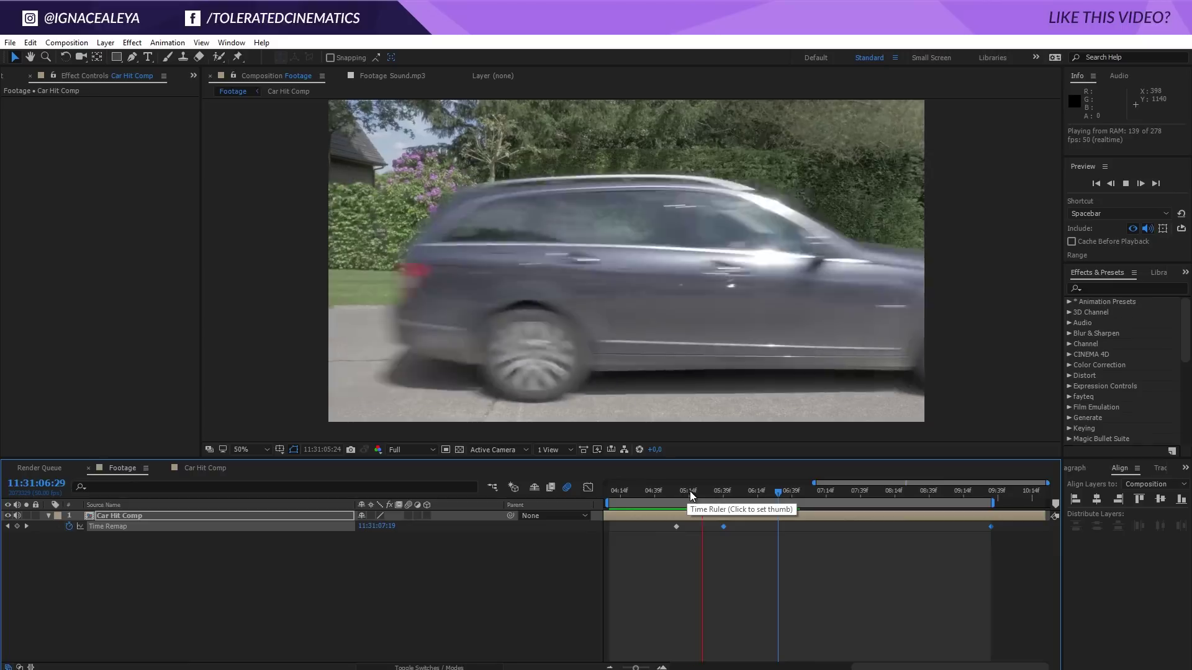
click(701, 490)
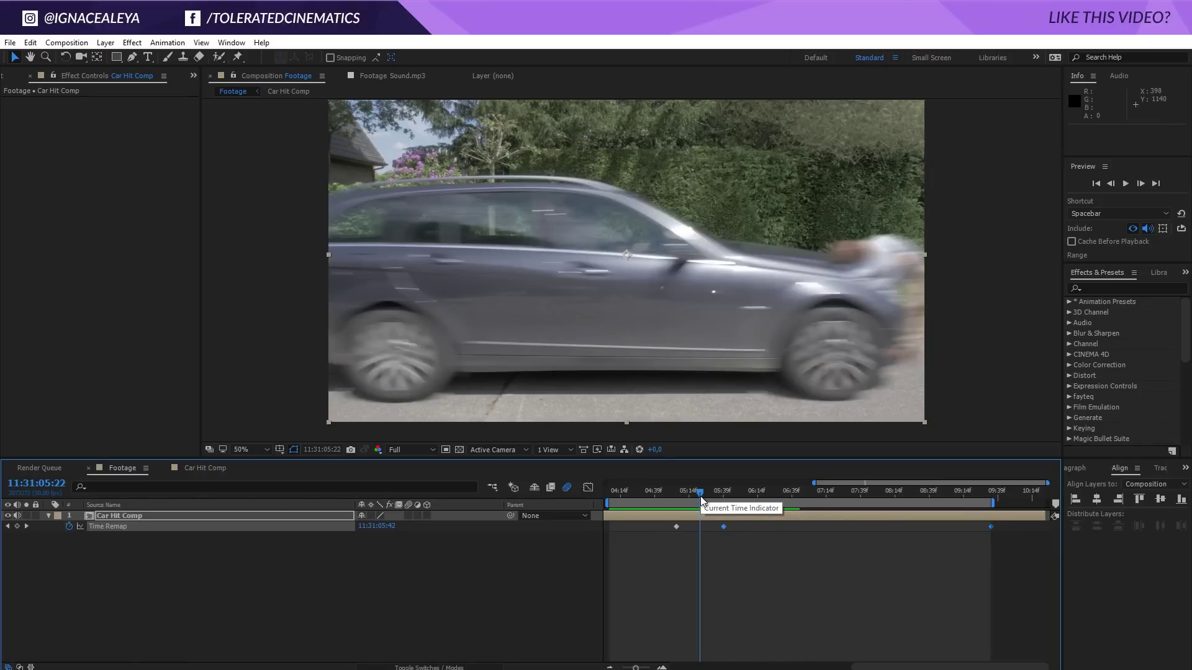
drag(700, 497, 667, 493)
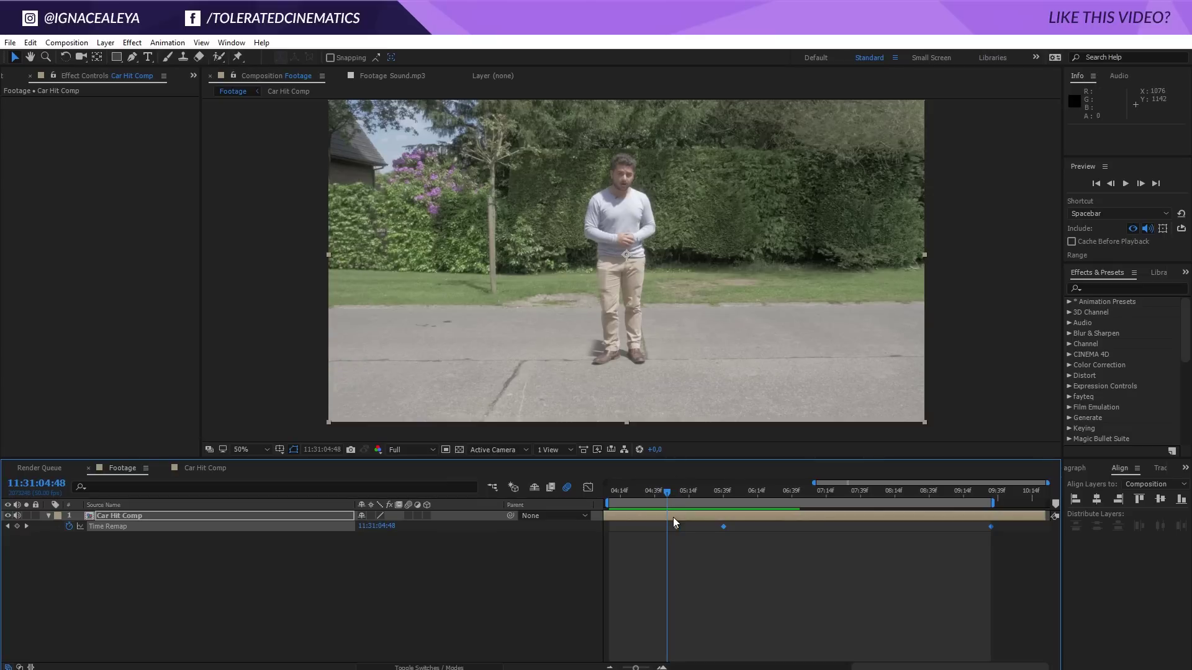
key(space)
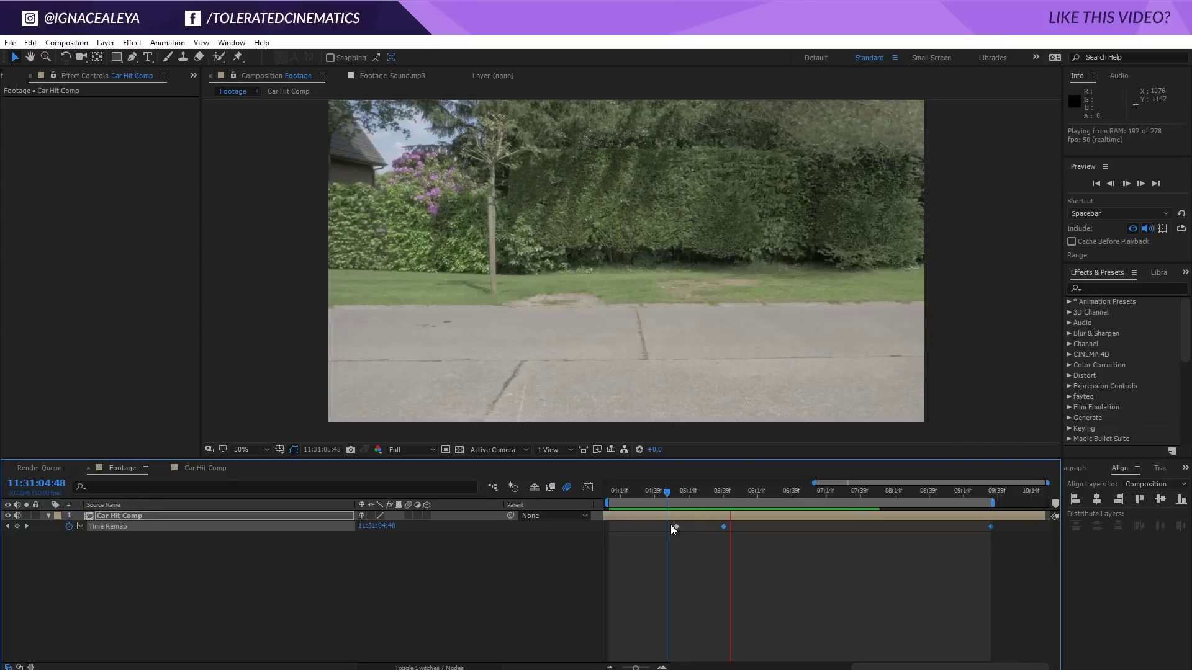
click(686, 494)
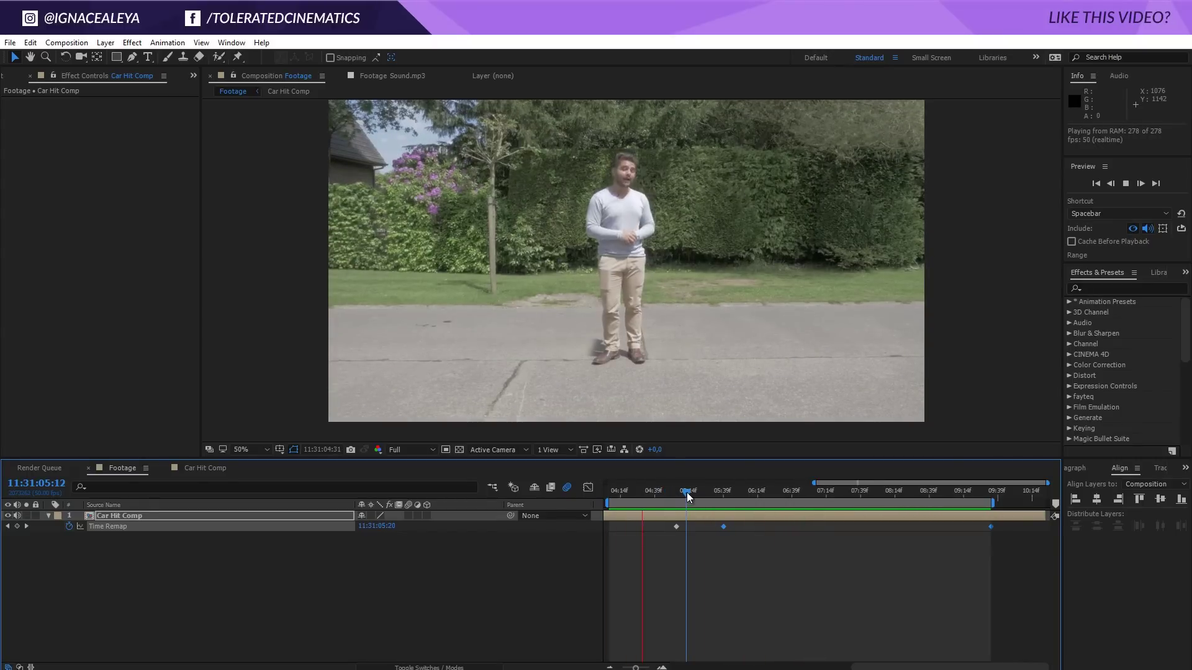
mouse_move(702, 493)
mouse_down()
mouse_move(714, 494)
mouse_move(680, 505)
mouse_move(692, 509)
mouse_up()
Import 2.mov, place it above Car Hit Comp and move it to position 948, 392 over the man.
click(8, 76)
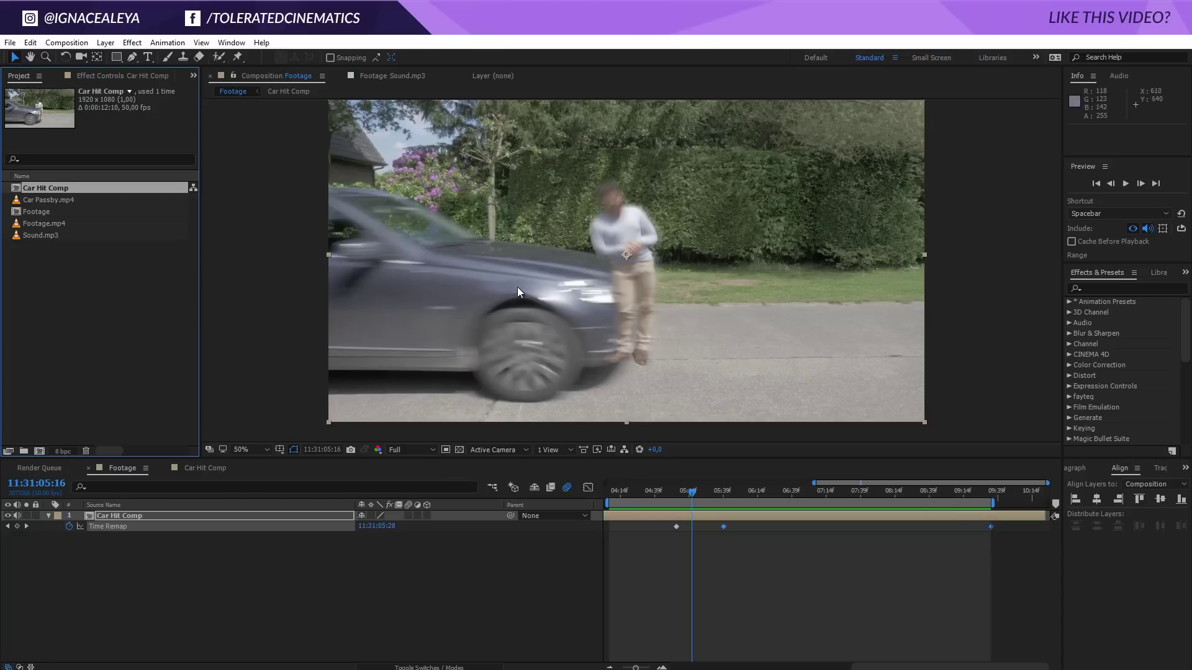
right_click(107, 282)
mouse_move(152, 345)
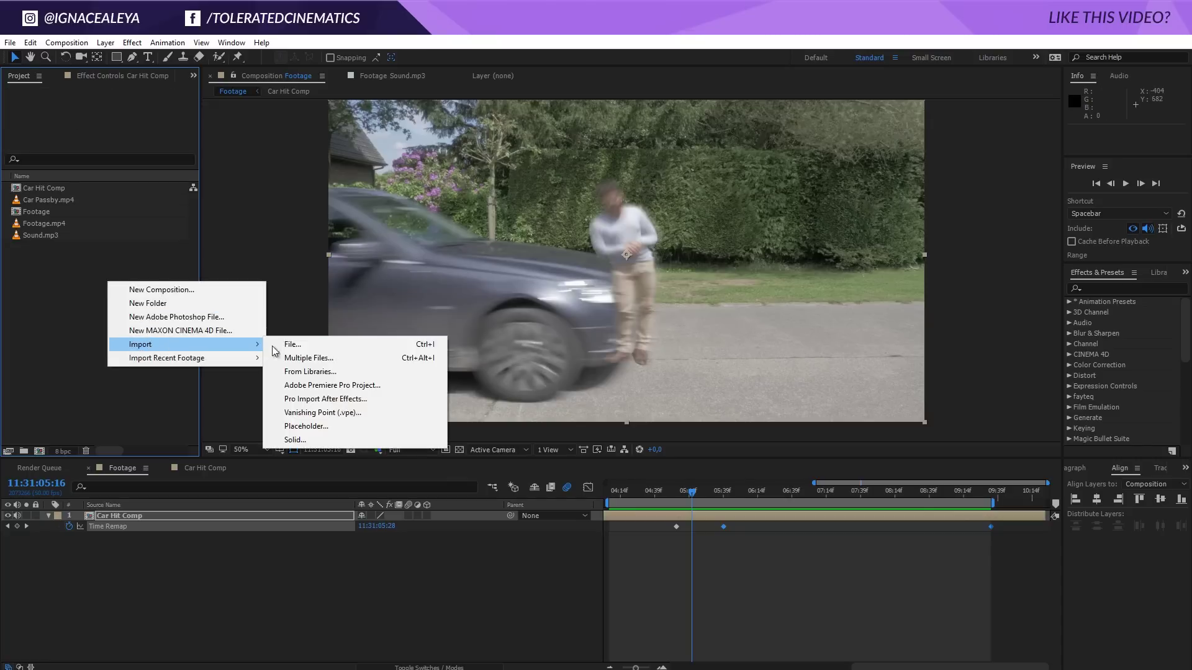
click(338, 344)
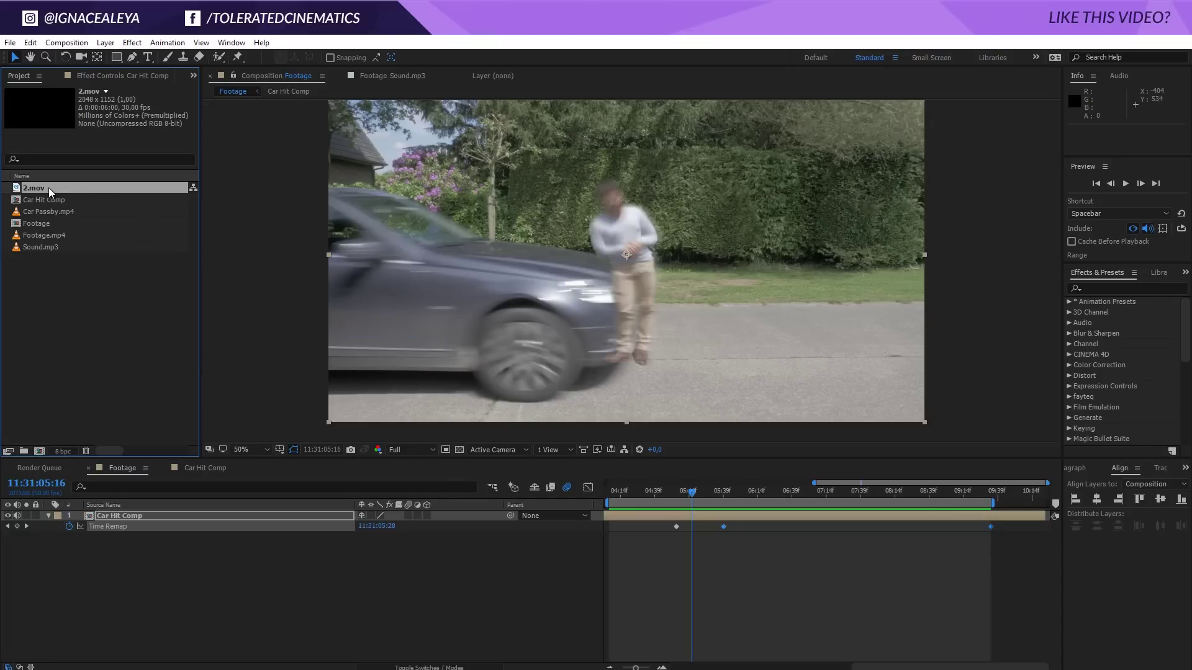
drag(49, 187, 625, 515)
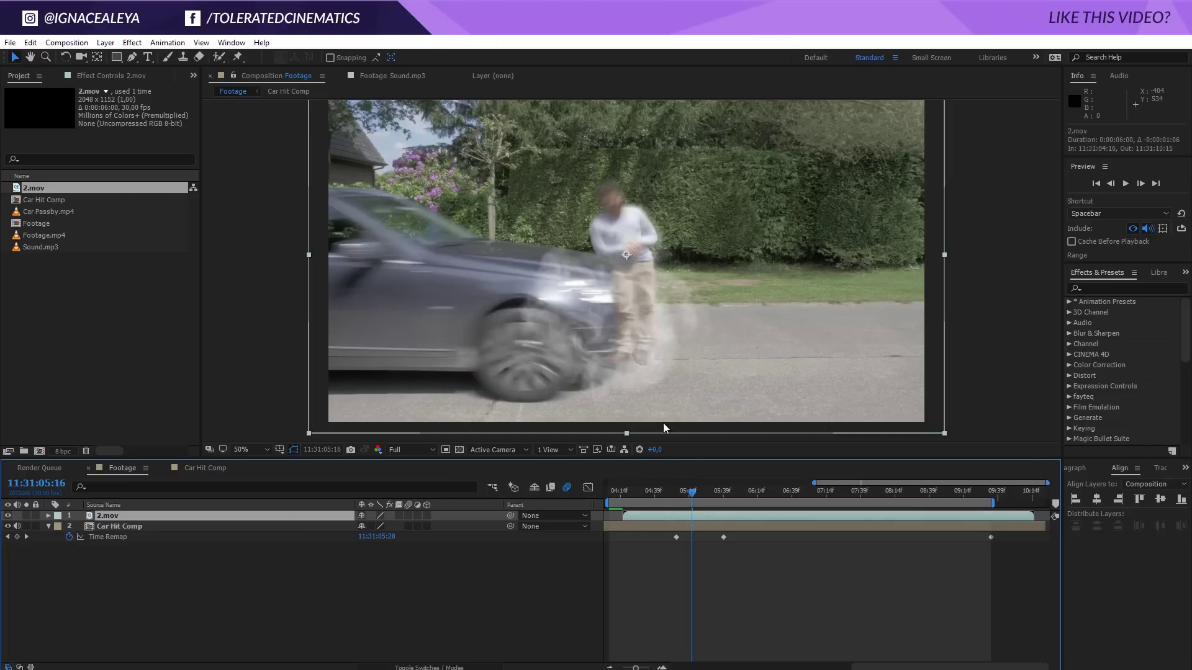
drag(650, 290, 650, 285)
Set the 2.mov layer's opacity to 50% and trim its start to 11:31:05:16.
key(t)
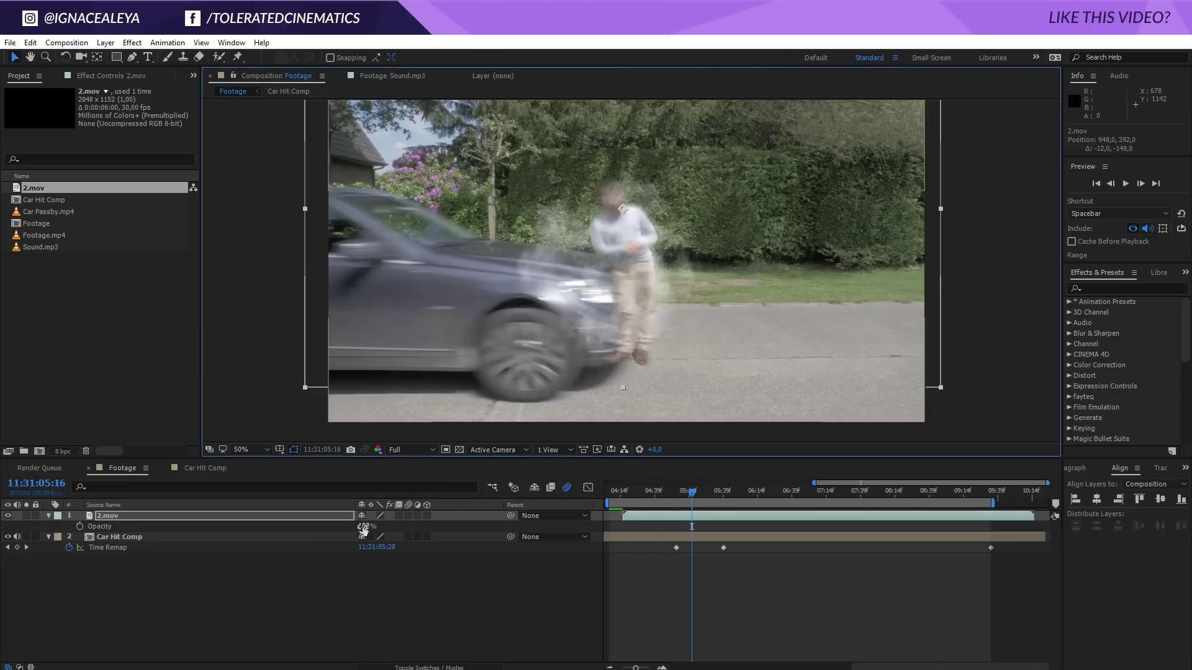
click(365, 526)
text(50)
key(Return)
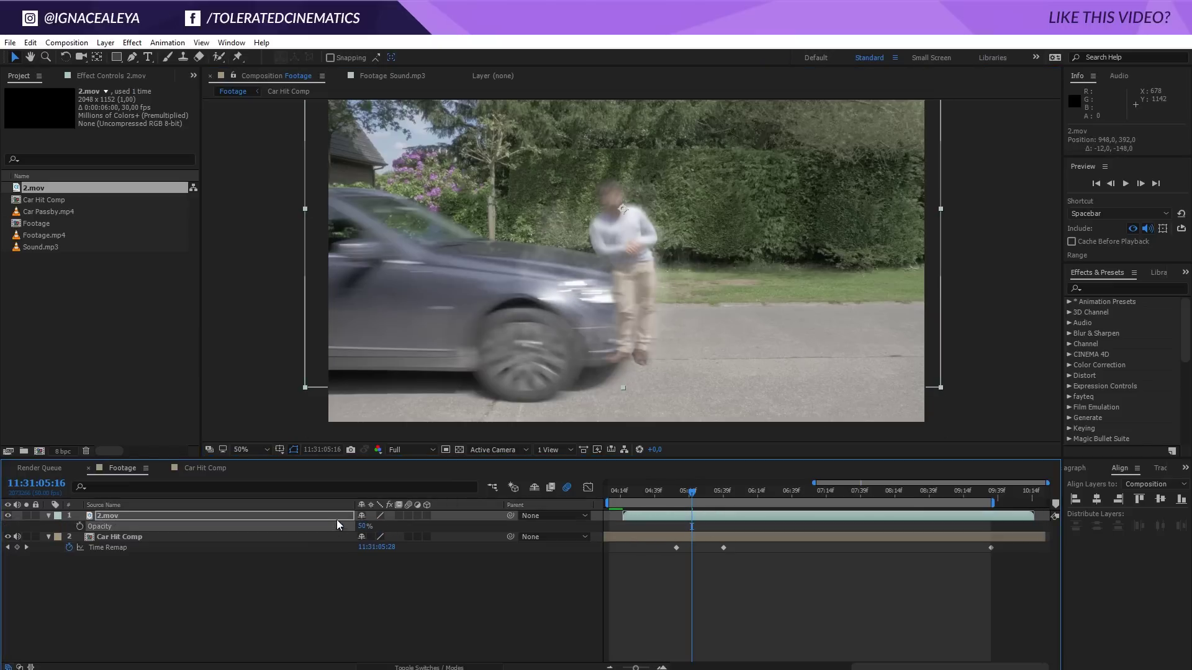
key(alt+bracketleft)
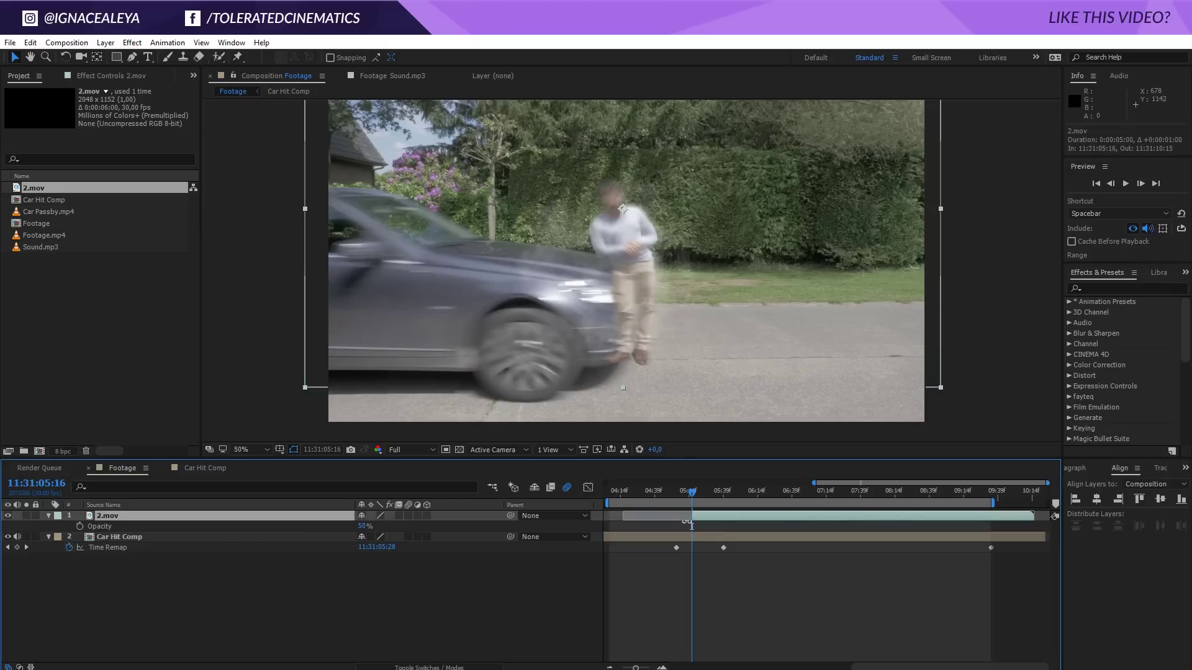
click(693, 492)
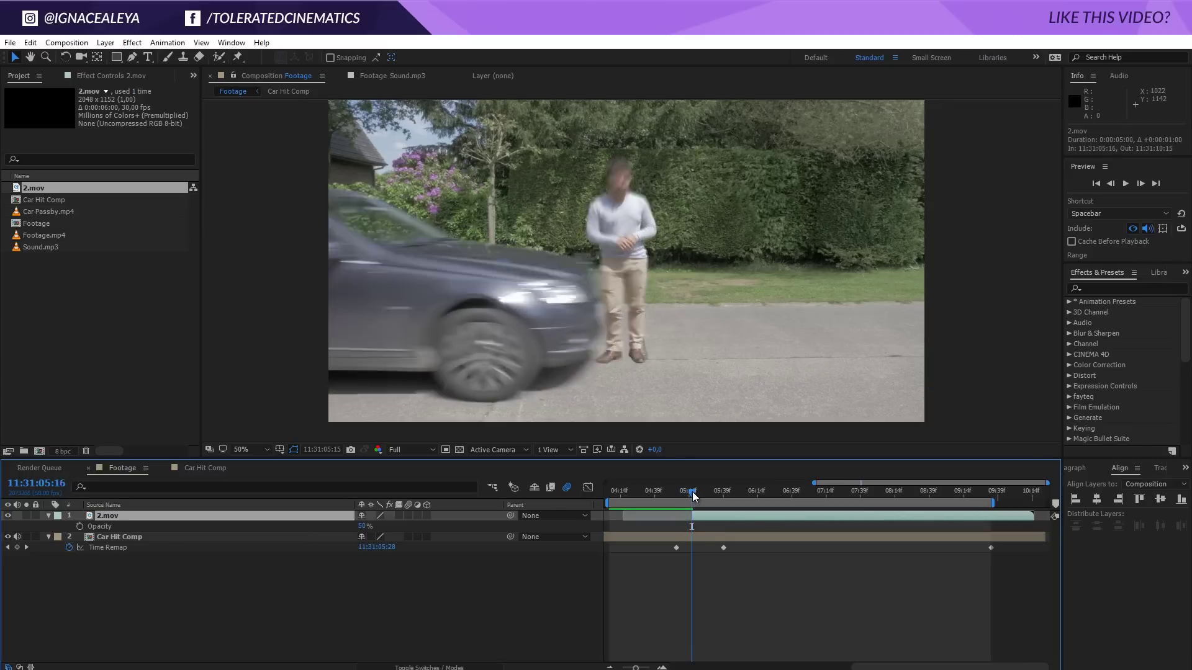
drag(692, 496, 691, 496)
Keyframe the 2.mov layer's position from 11:31:05:16 to follow the car, about 2240, 427 at 11:31:05:26 and about 2624, 374 at 11:31:05:36.
key(p)
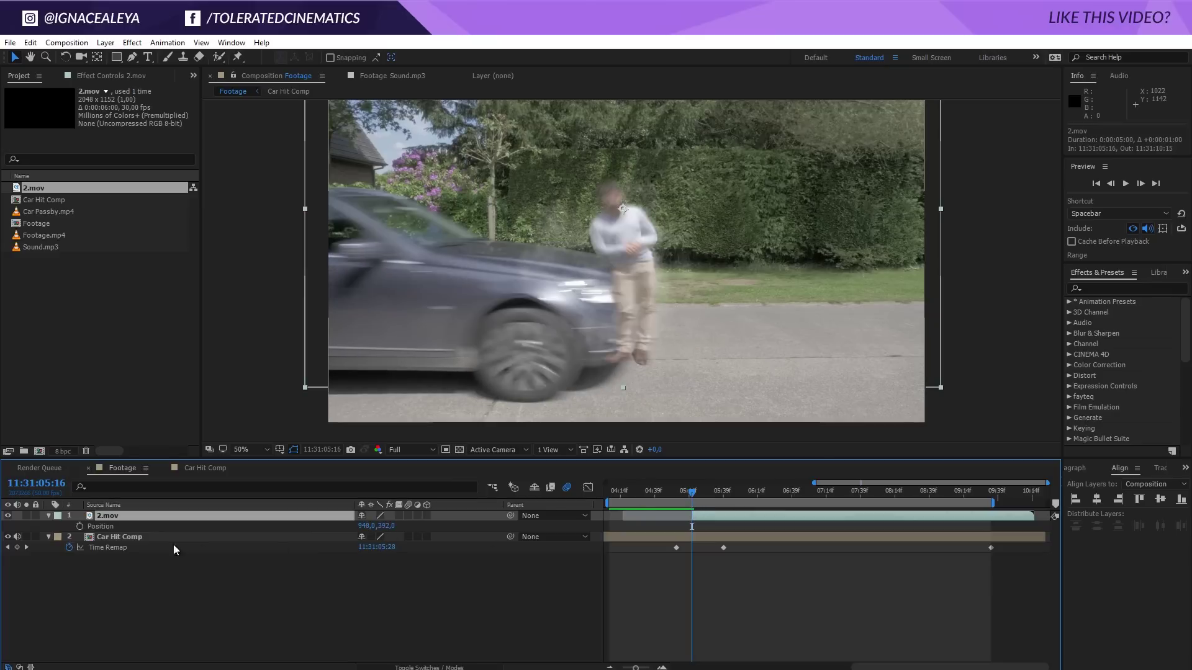
click(80, 526)
key(shift+Page_Down)
key(shift+Page_Down)
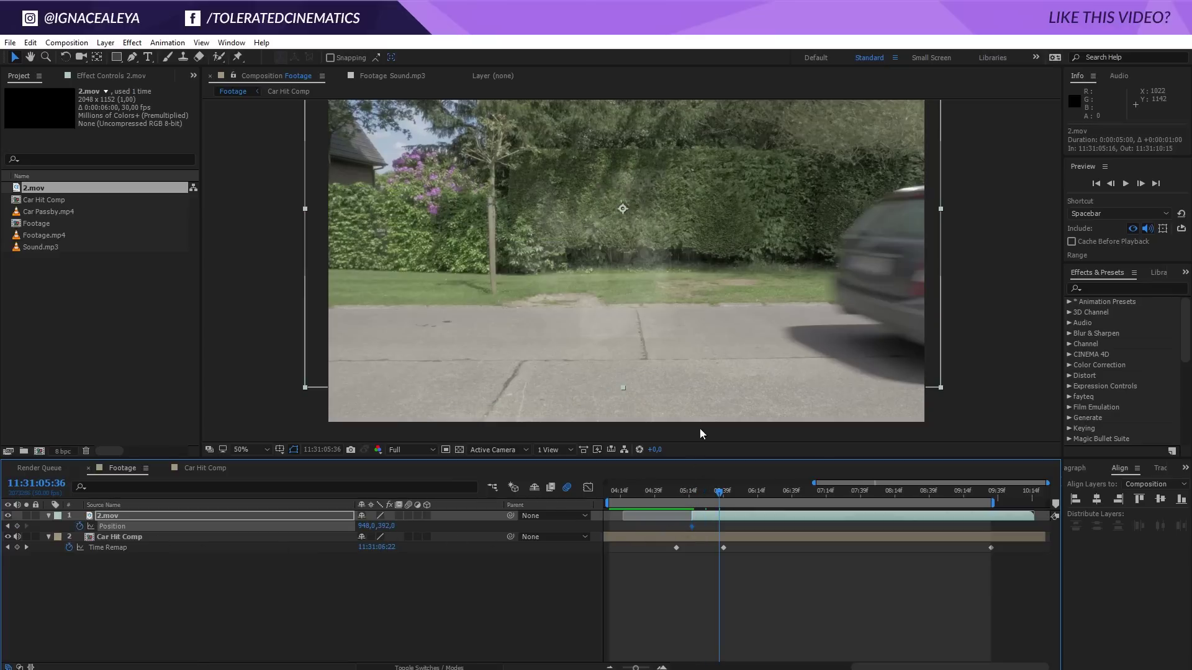
drag(410, 410, 931, 404)
key(shift+Page_Up)
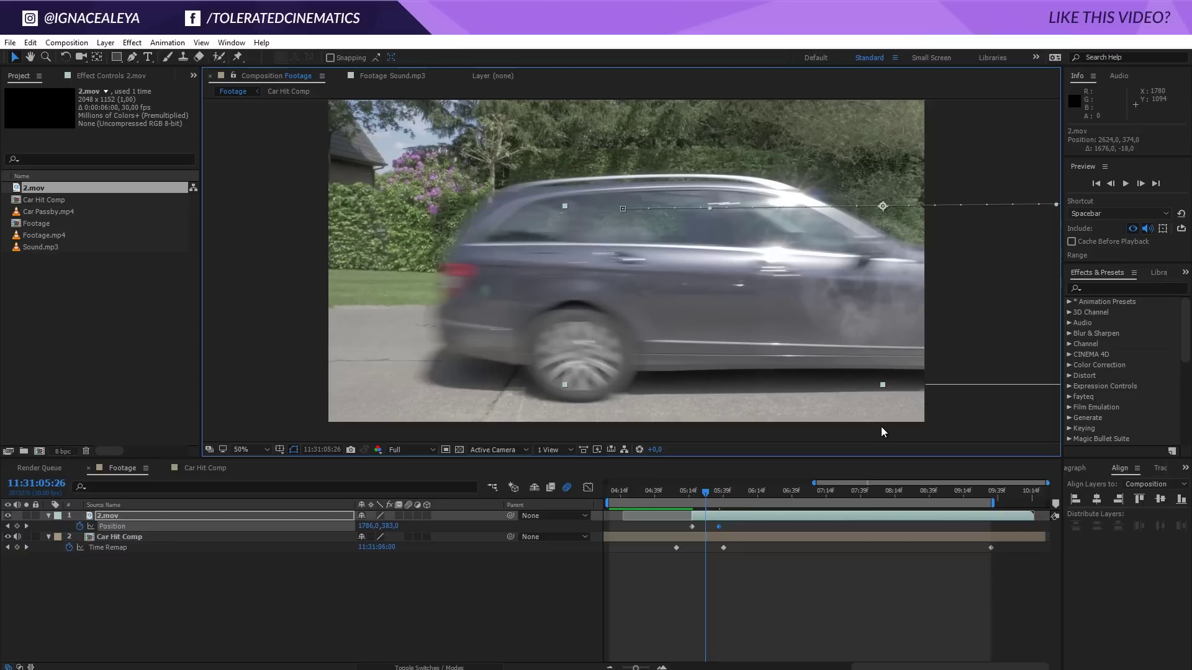
drag(899, 310, 1040, 324)
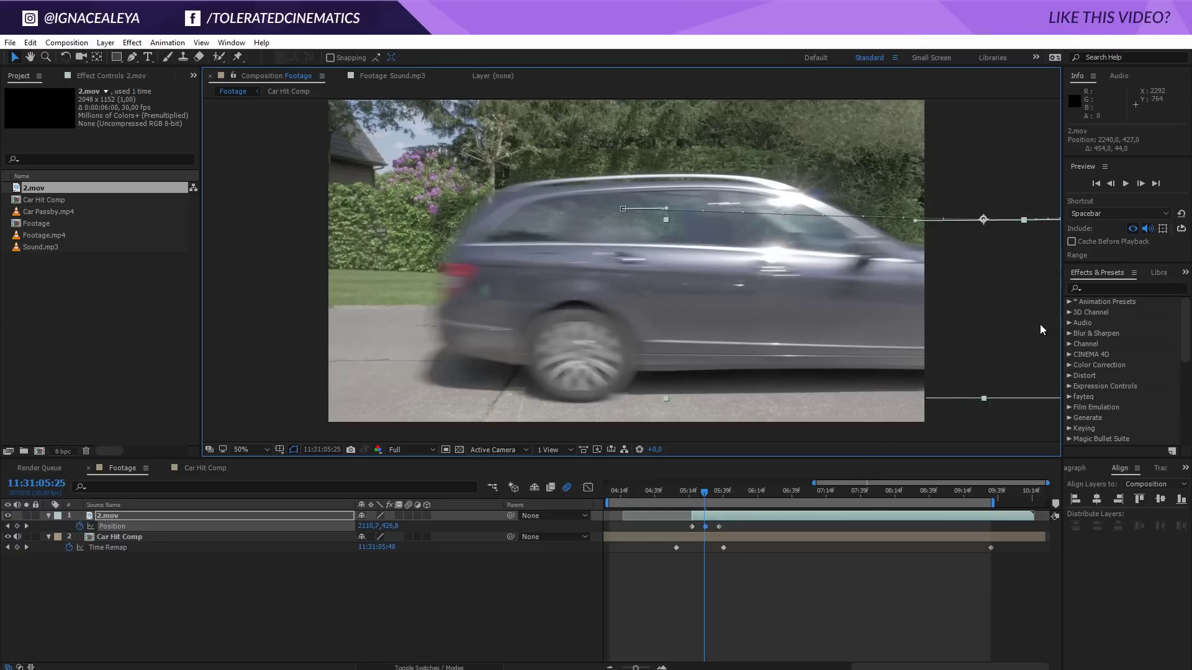
Check the dust's movement frame by frame back to 11:31:05:20 and preview the composition.
key(Page_Up)
key(Page_Up)
key(Page_Up)
key(Page_Up)
key(Page_Up)
key(Page_Up)
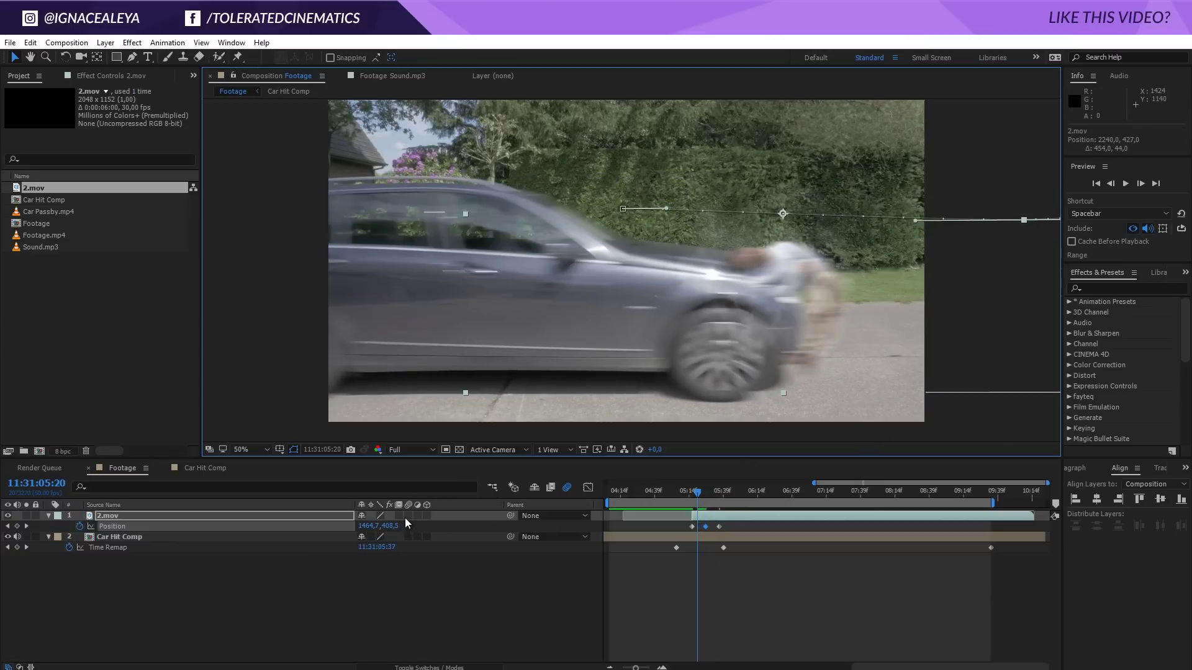
key(space)
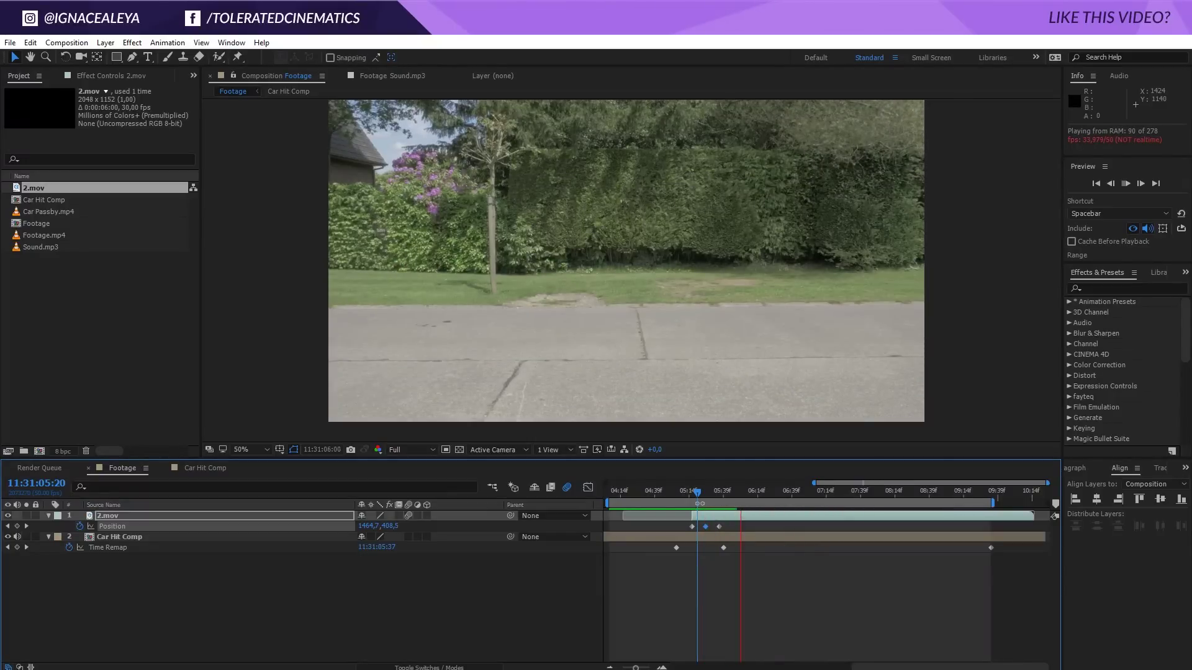
Add Sound.mp3 below Car Hit Comp, align its waveform peak with the impact at 11:31:05:16, and preview it.
drag(698, 493, 693, 499)
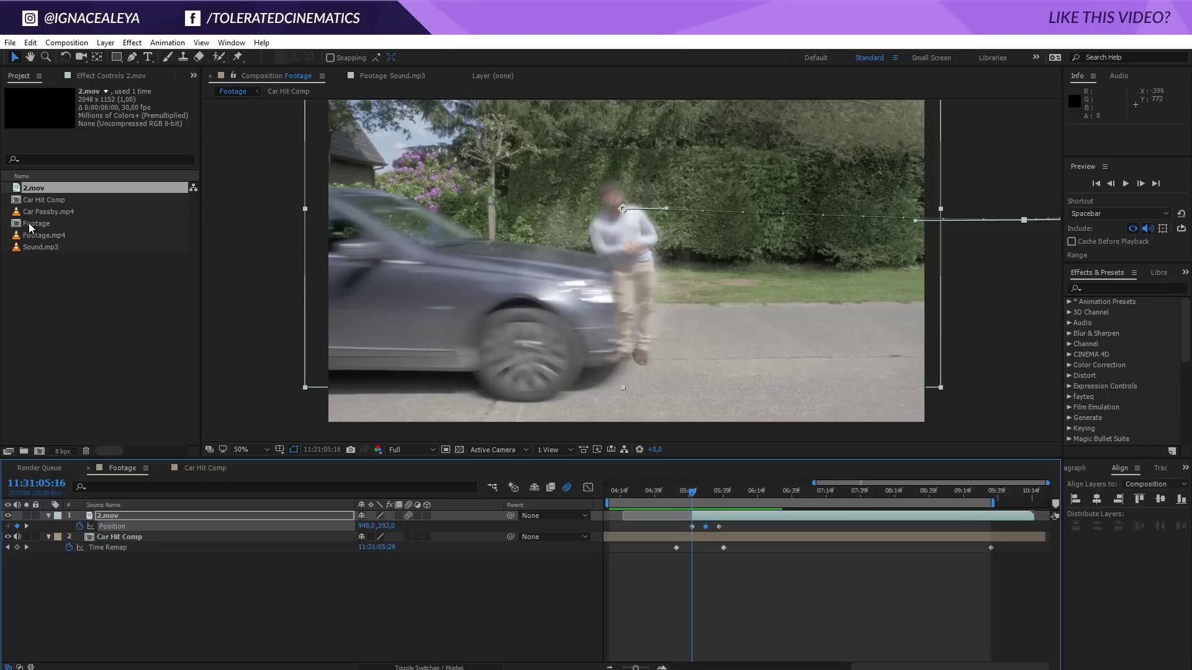
drag(40, 247, 203, 568)
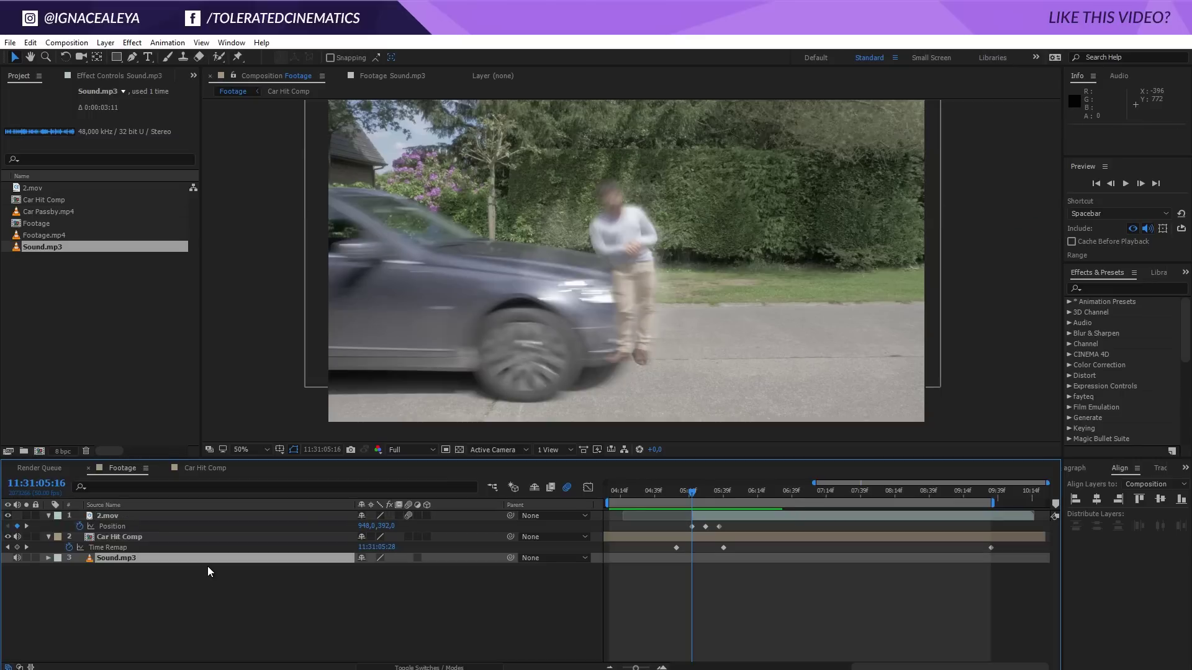
key(l)
key(l)
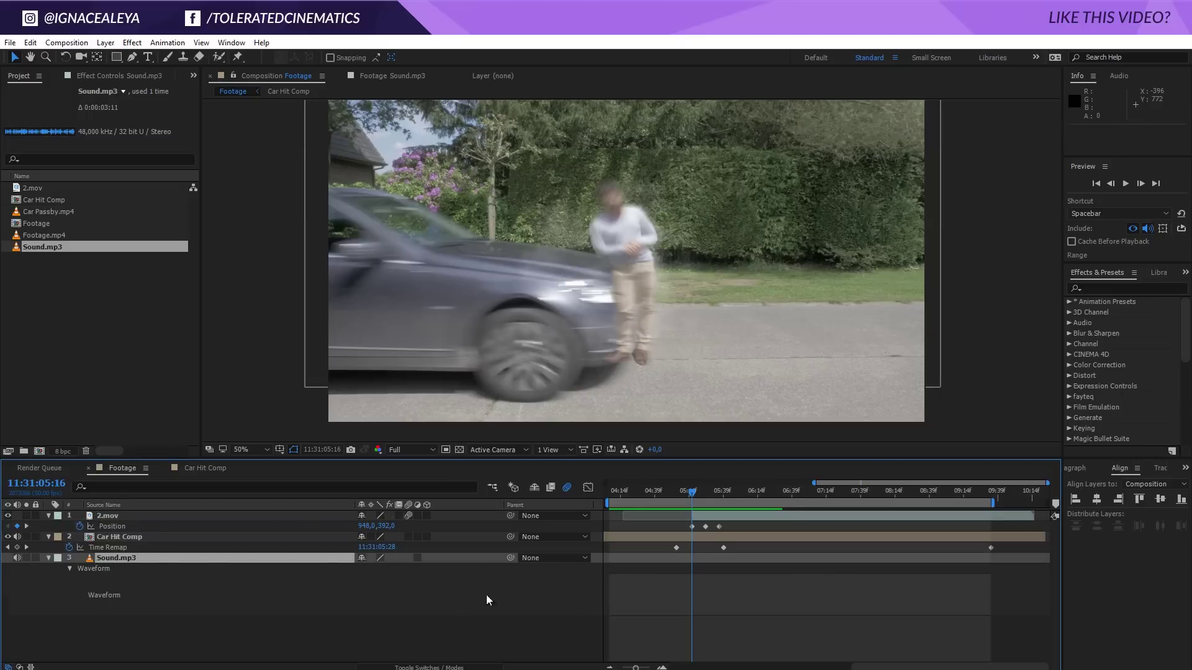
drag(869, 667, 689, 668)
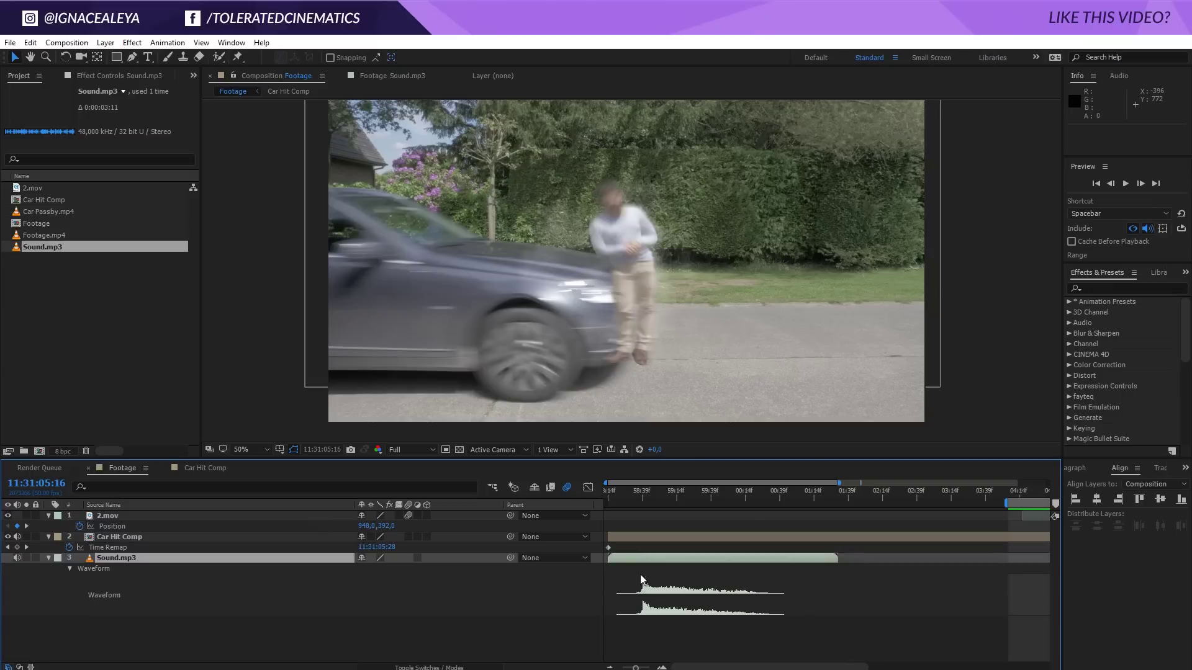
drag(642, 560, 691, 598)
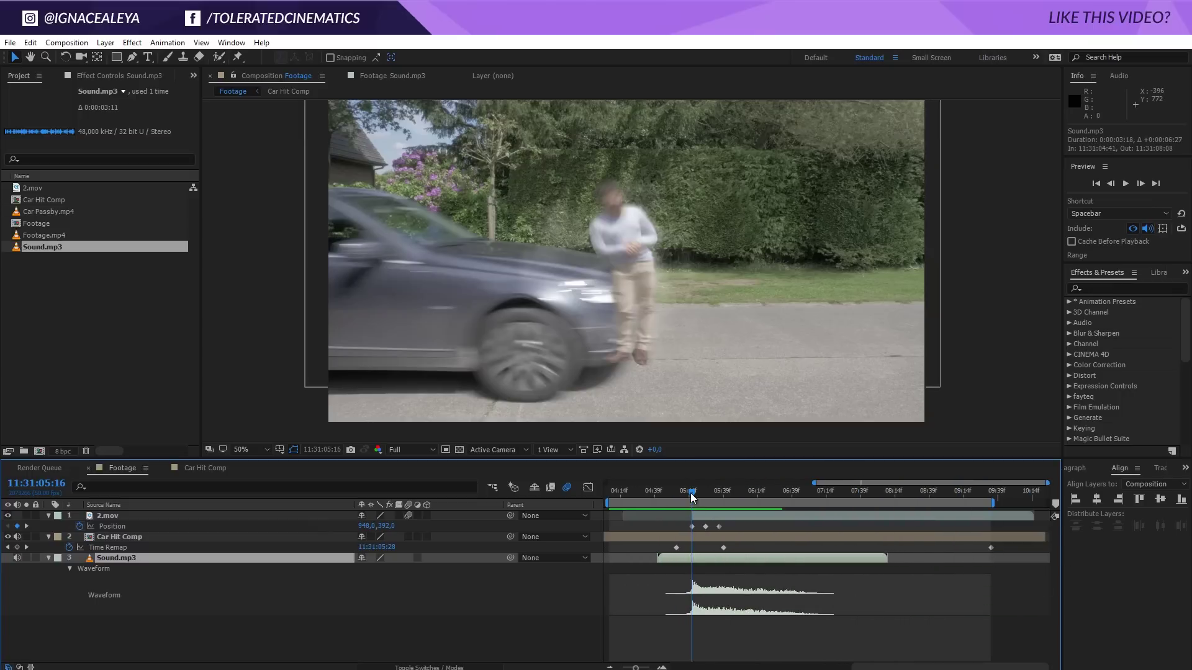
key(space)
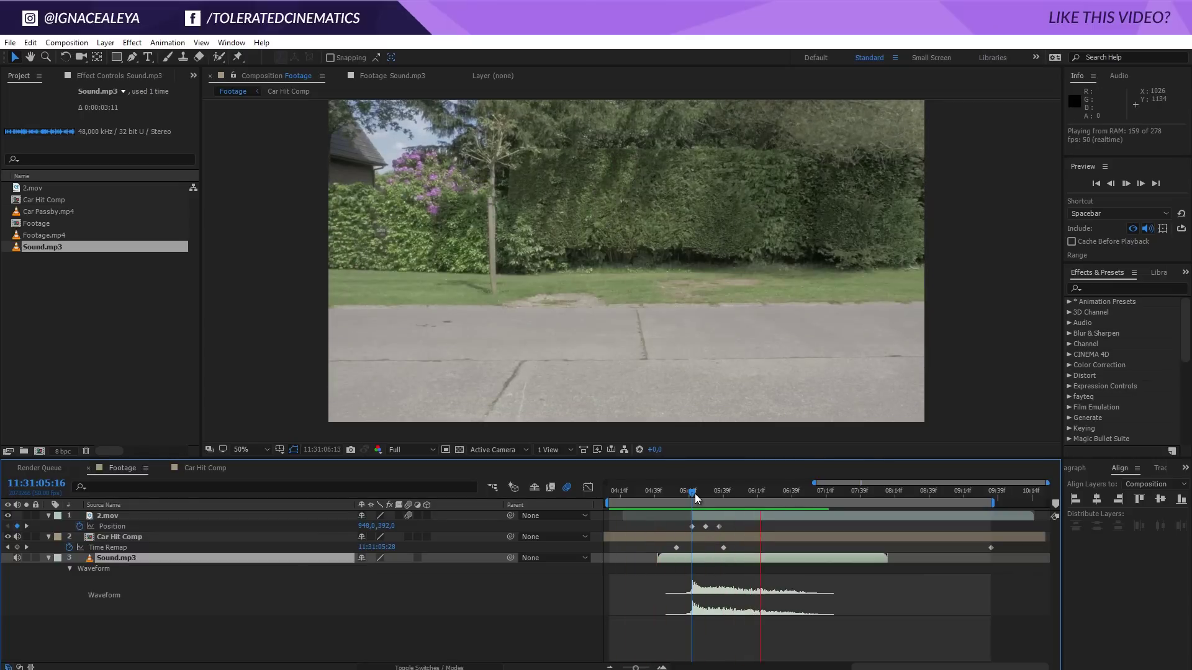
key(space)
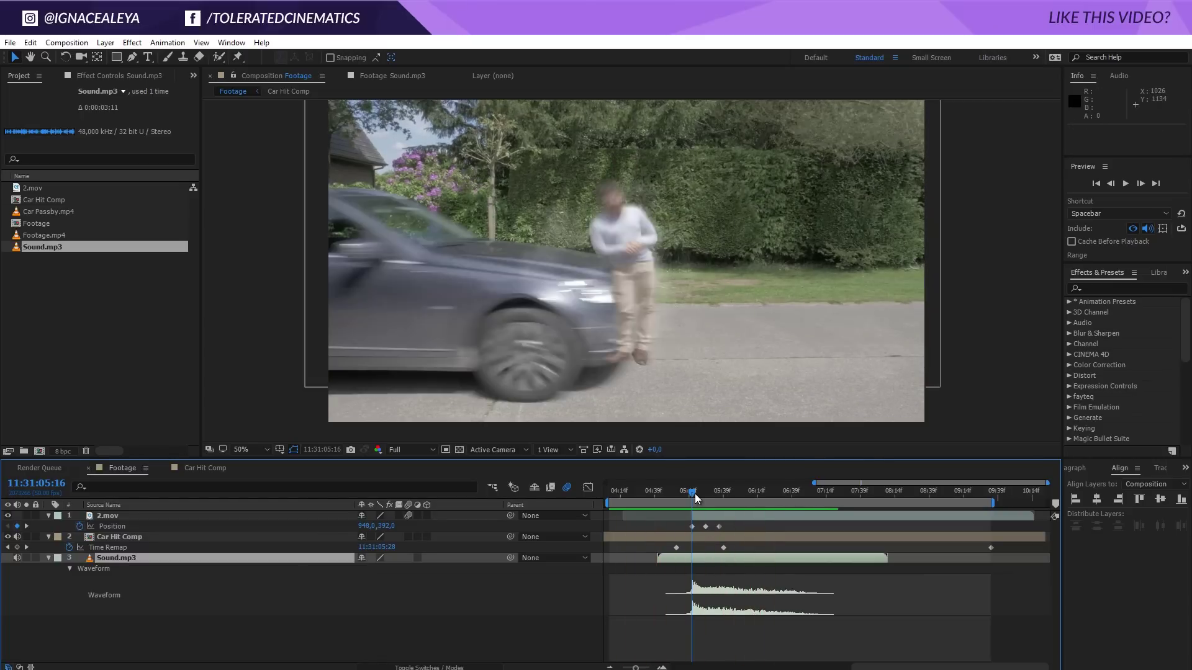
Inside Car Hit Comp, extend the bottom Car Passby.mp4 layer's end to 11:31:10:23 and enable its audio.
double_click(109, 535)
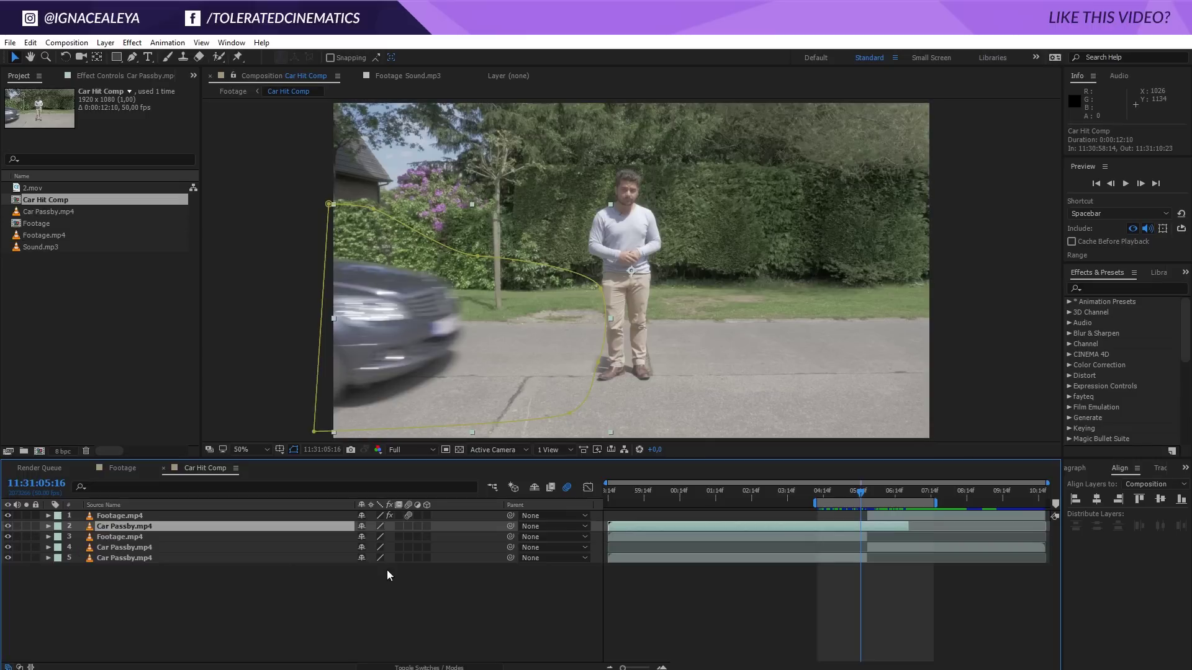
click(861, 558)
drag(864, 558, 1097, 566)
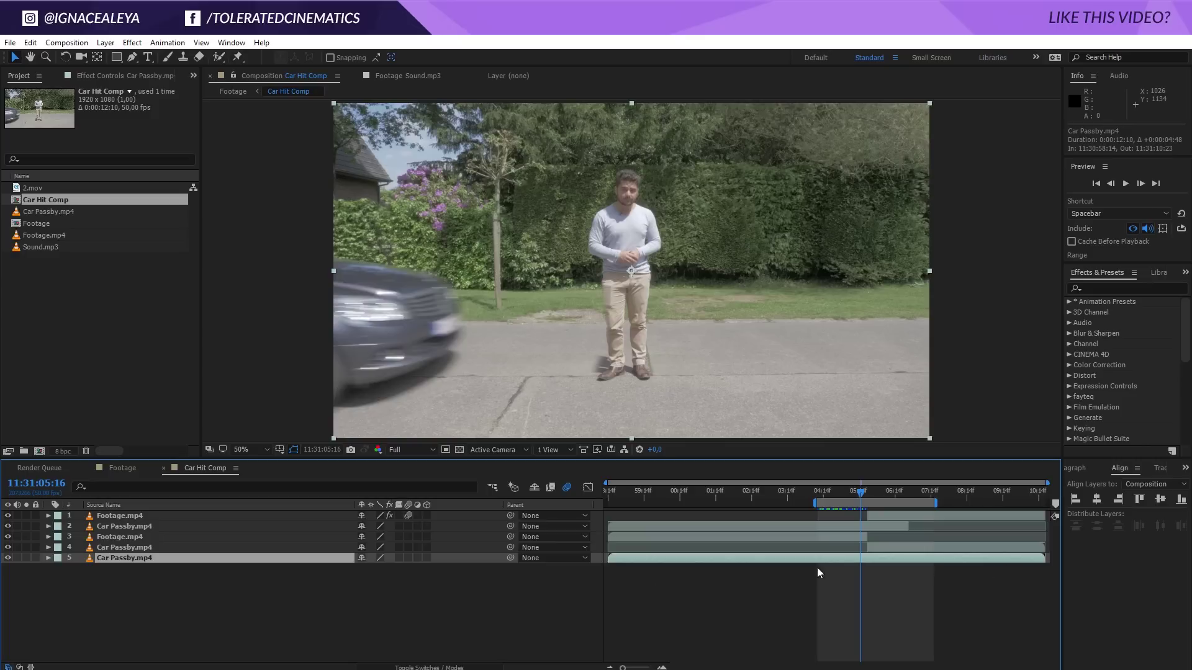
click(18, 559)
Return to the Footage composition and preview the car hit with its sound.
click(122, 472)
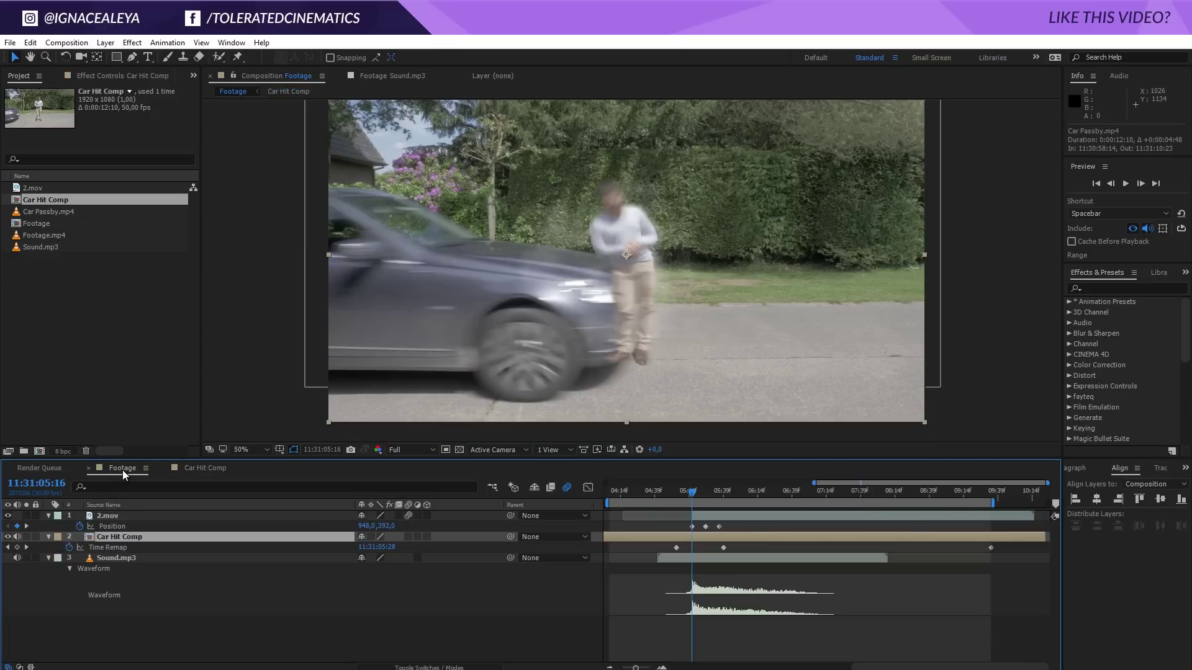
key(space)
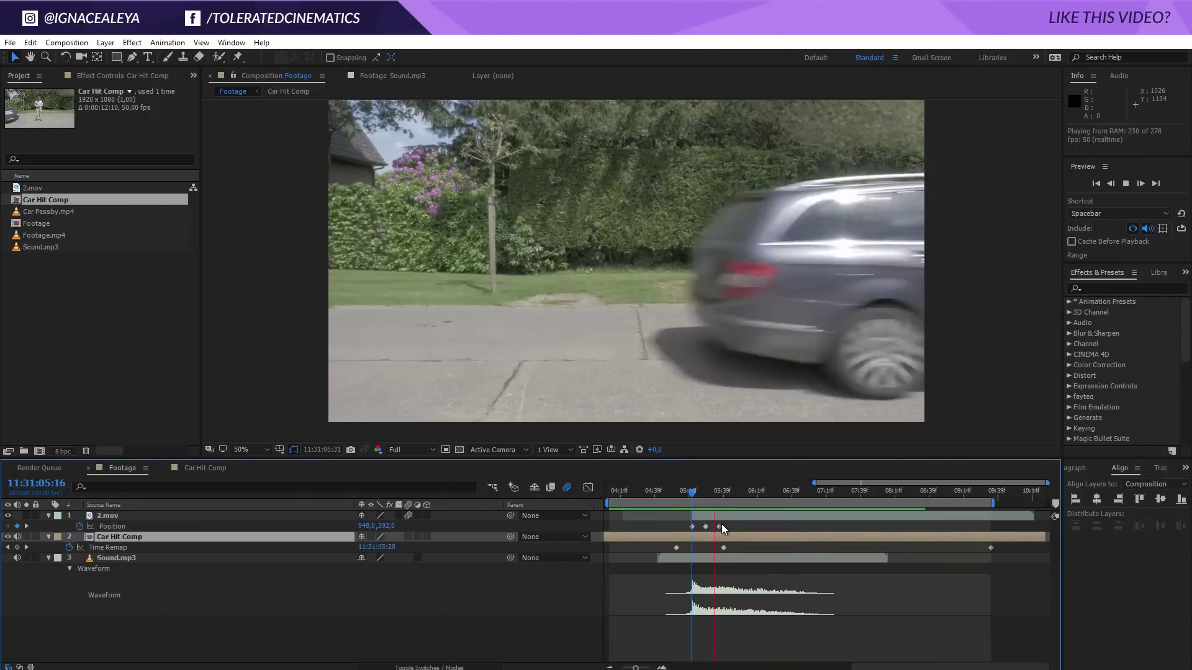
click(709, 488)
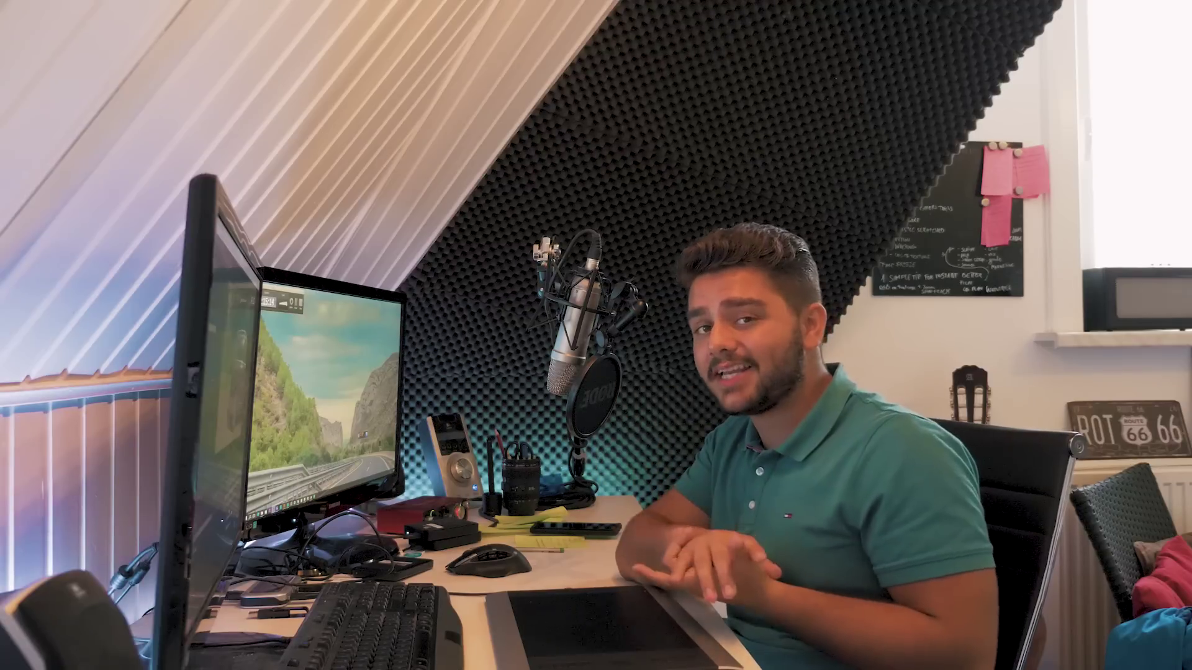